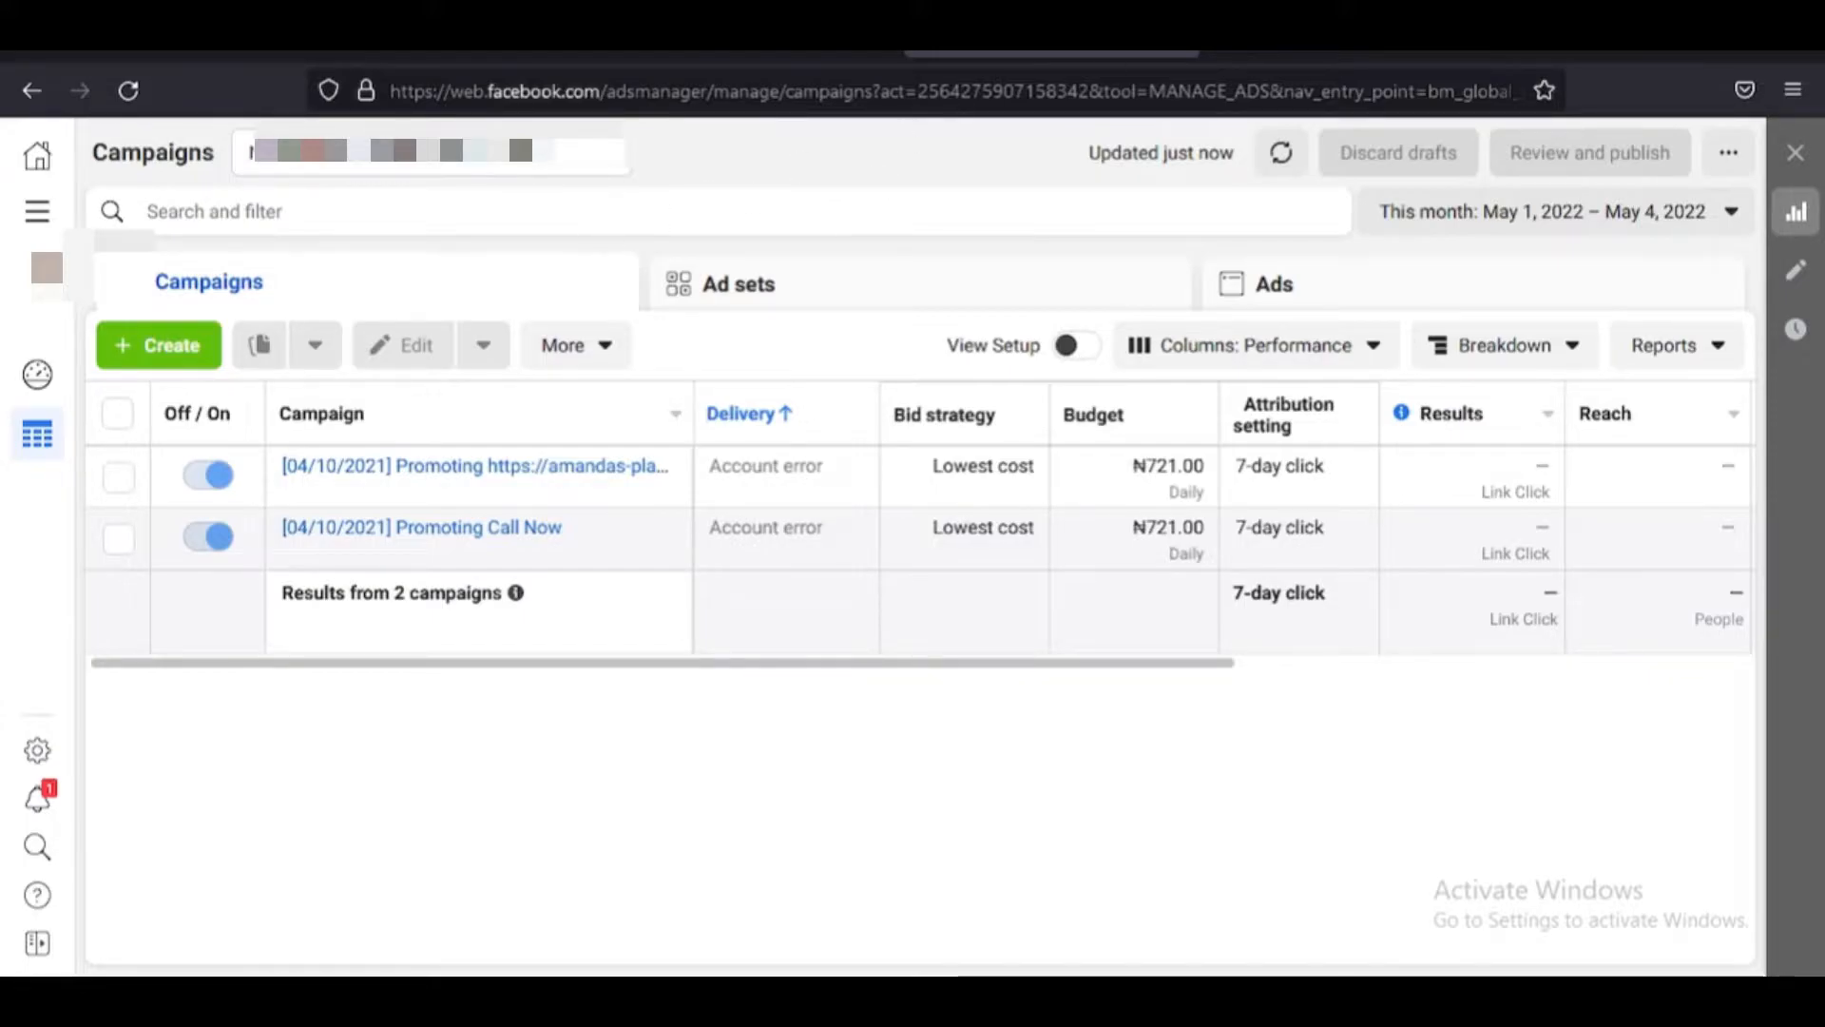
# Open the Facebook website in a new browser tab
pyautogui.click(1228, 48)
pyautogui.write('facebook.com/')
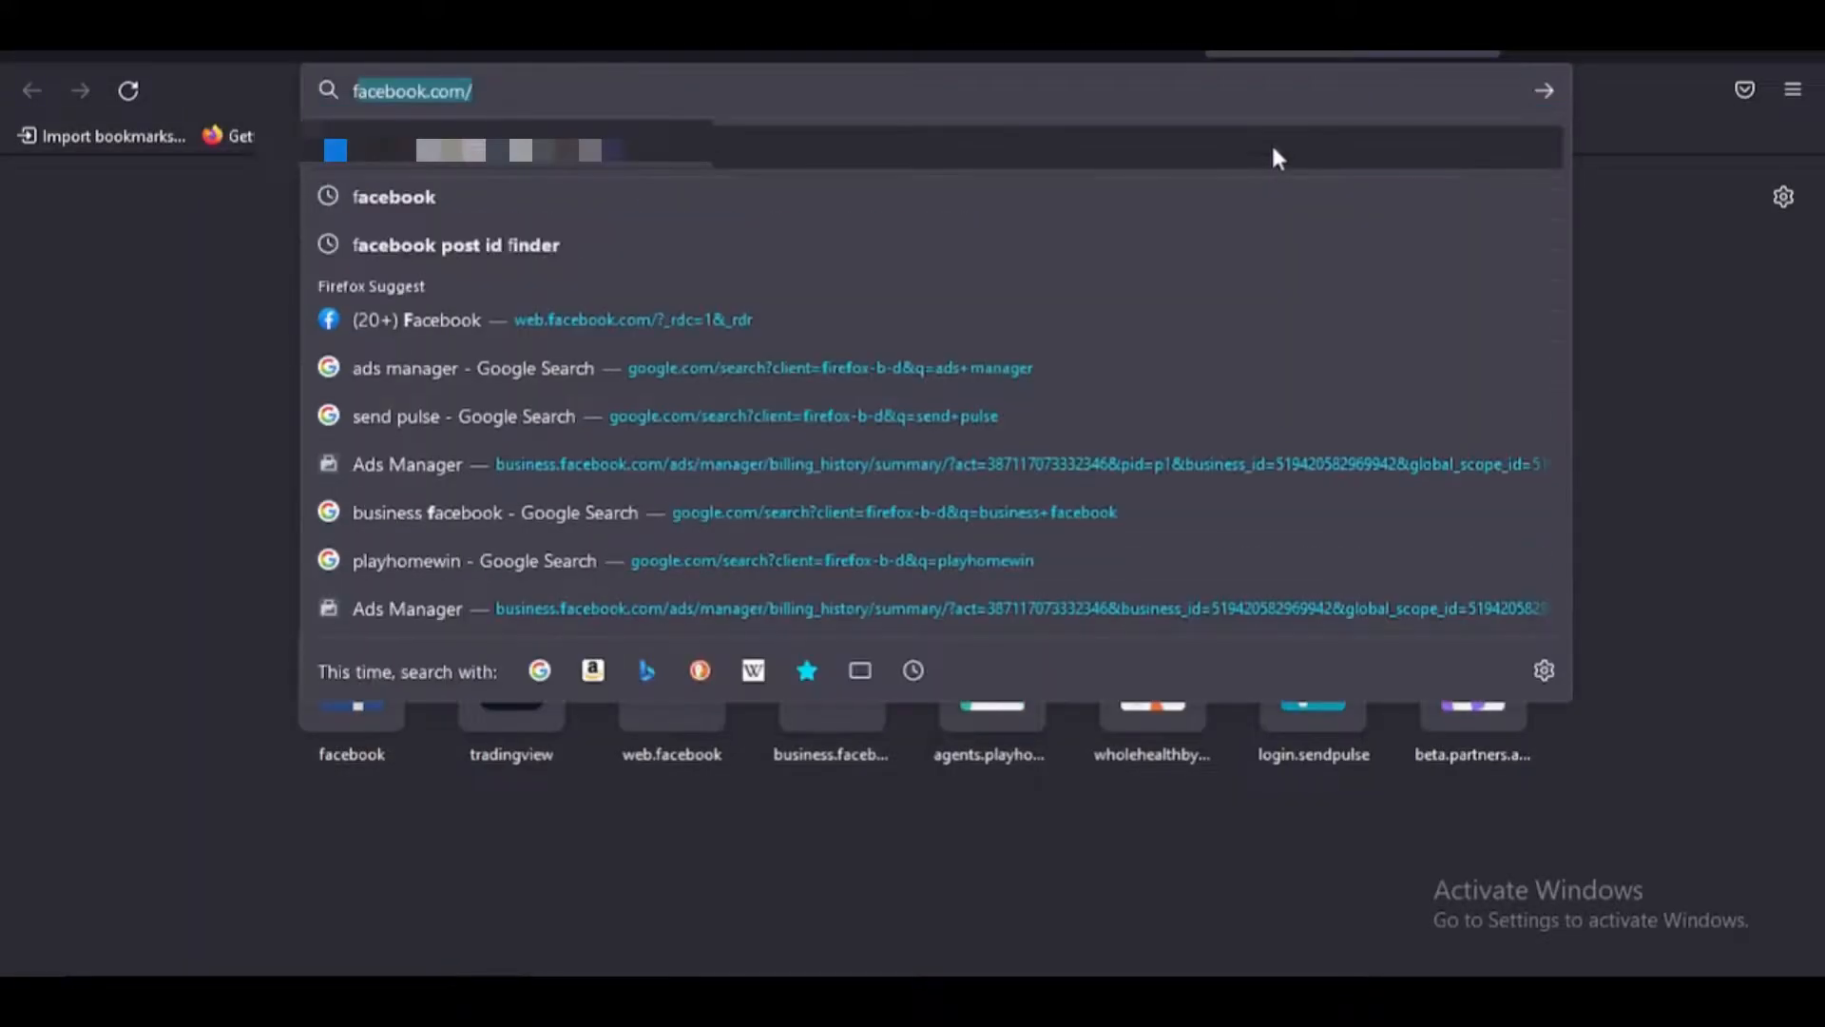
pyautogui.press('Right')
pyautogui.press('BackSpace')
pyautogui.press('BackSpace')
pyautogui.press('BackSpace')
pyautogui.press('BackSpace')
pyautogui.press('BackSpace')
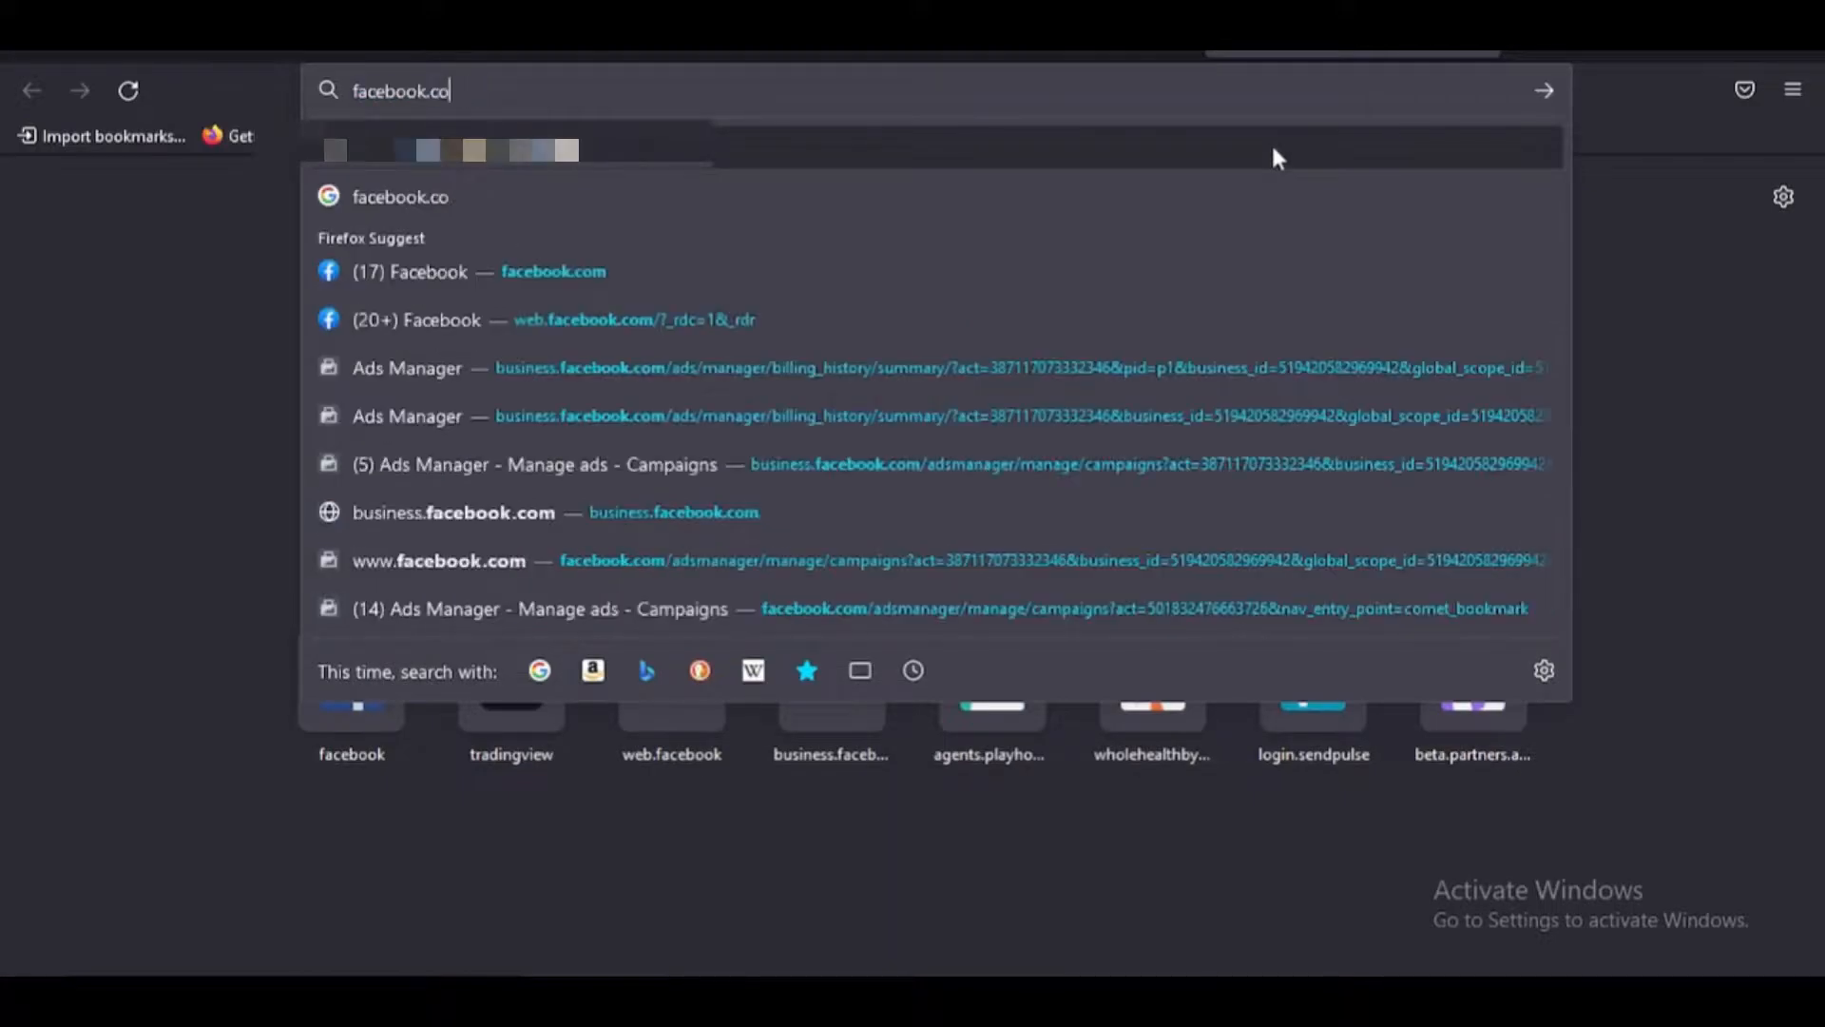
pyautogui.press('Return')
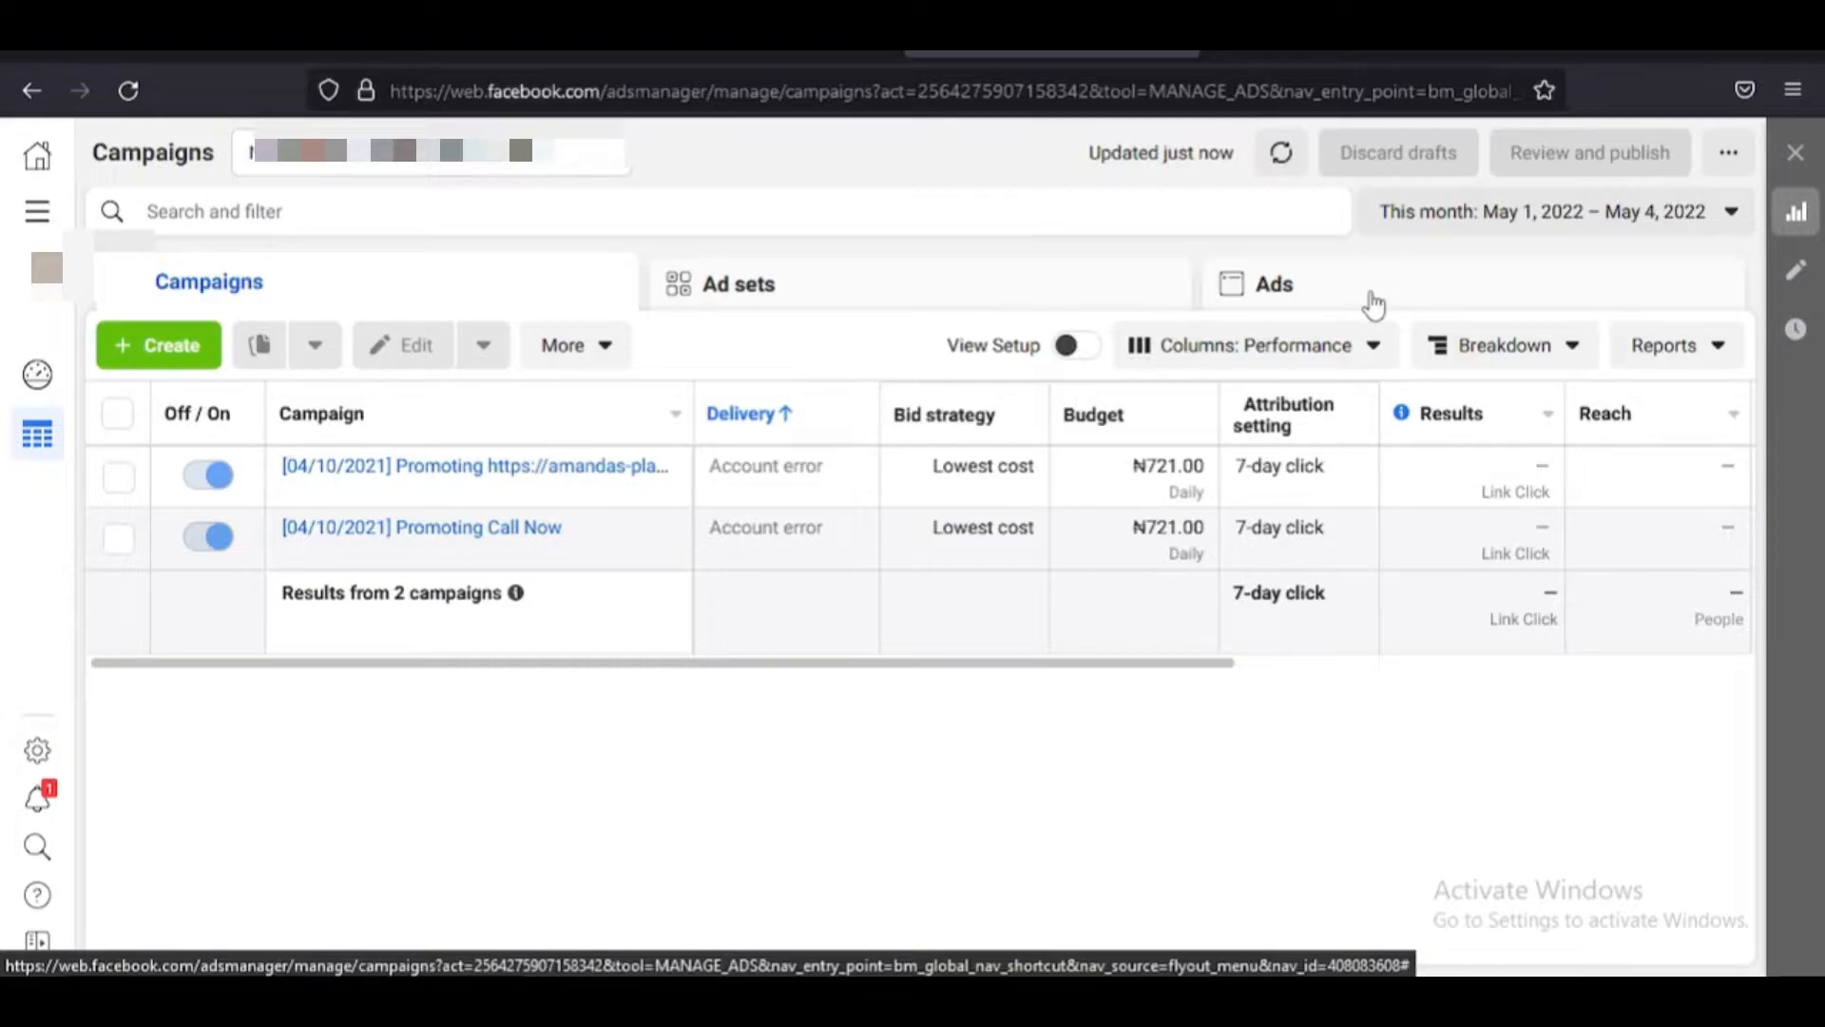
# Search the web for jumia in a new browser tab and open the Jumia Nigeria store
pyautogui.click(1555, 52)
pyautogui.write('jum')
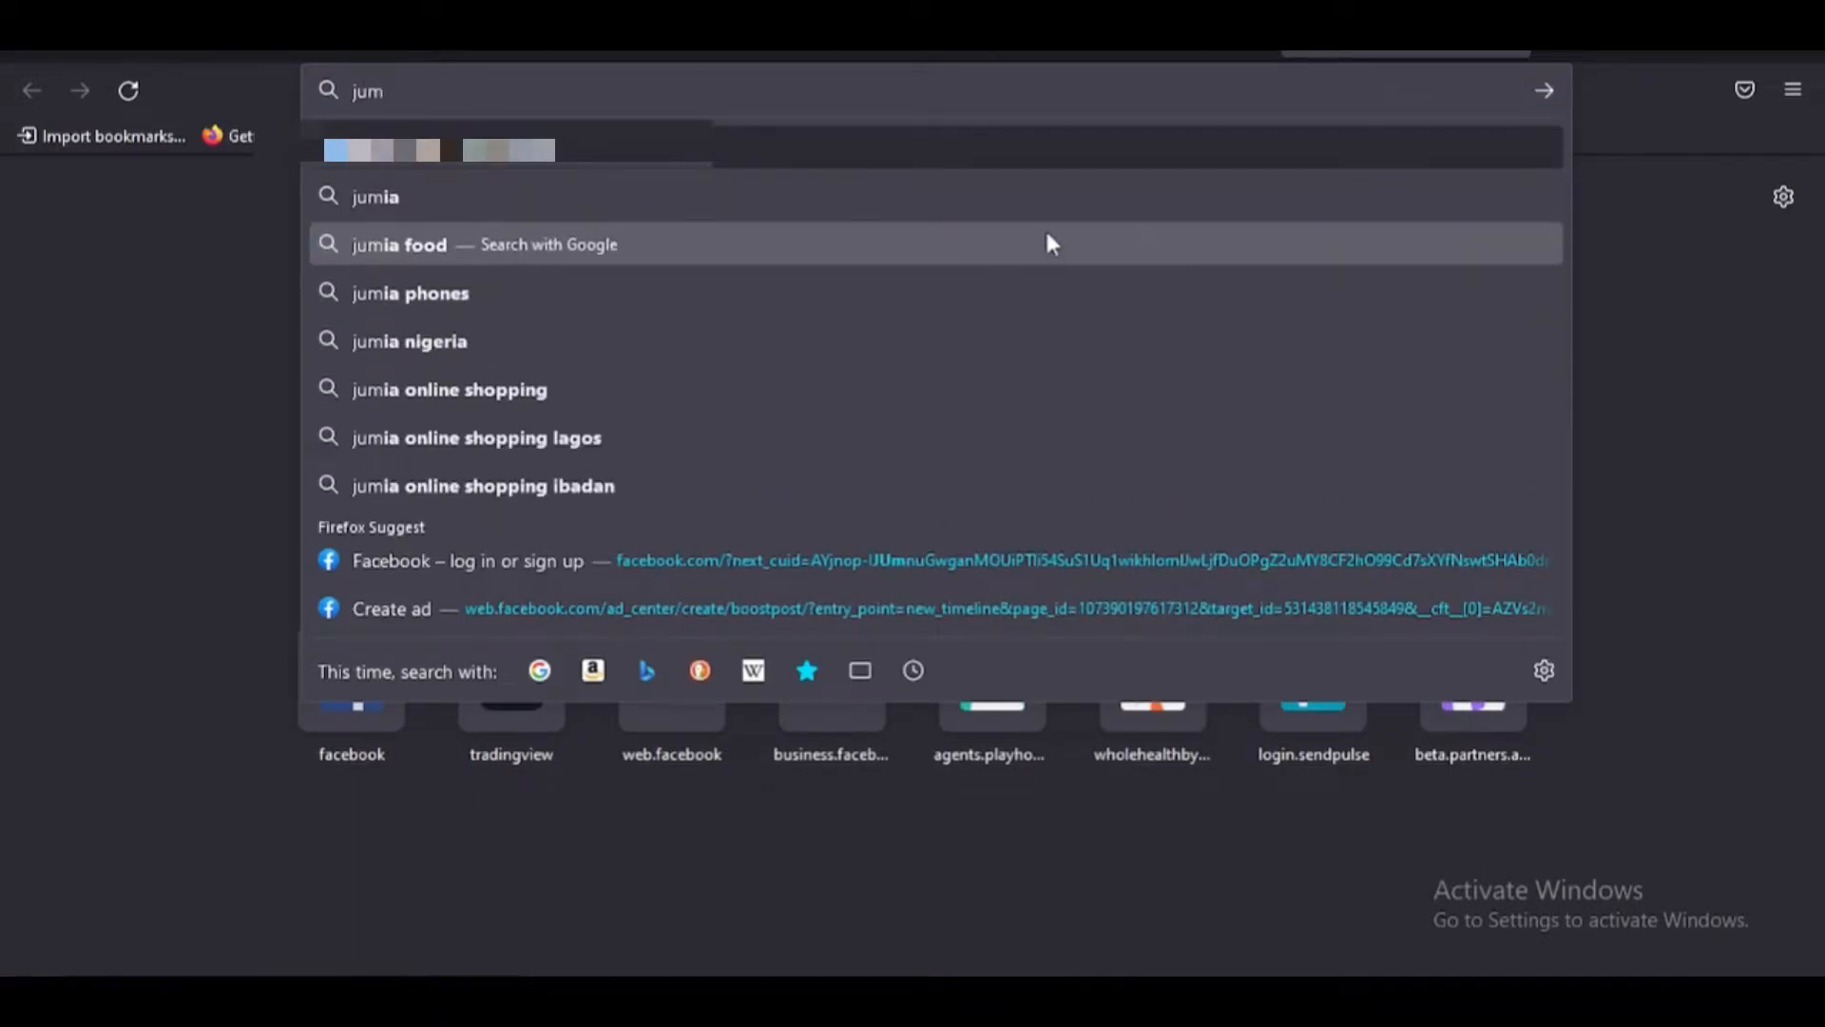
pyautogui.click(1053, 190)
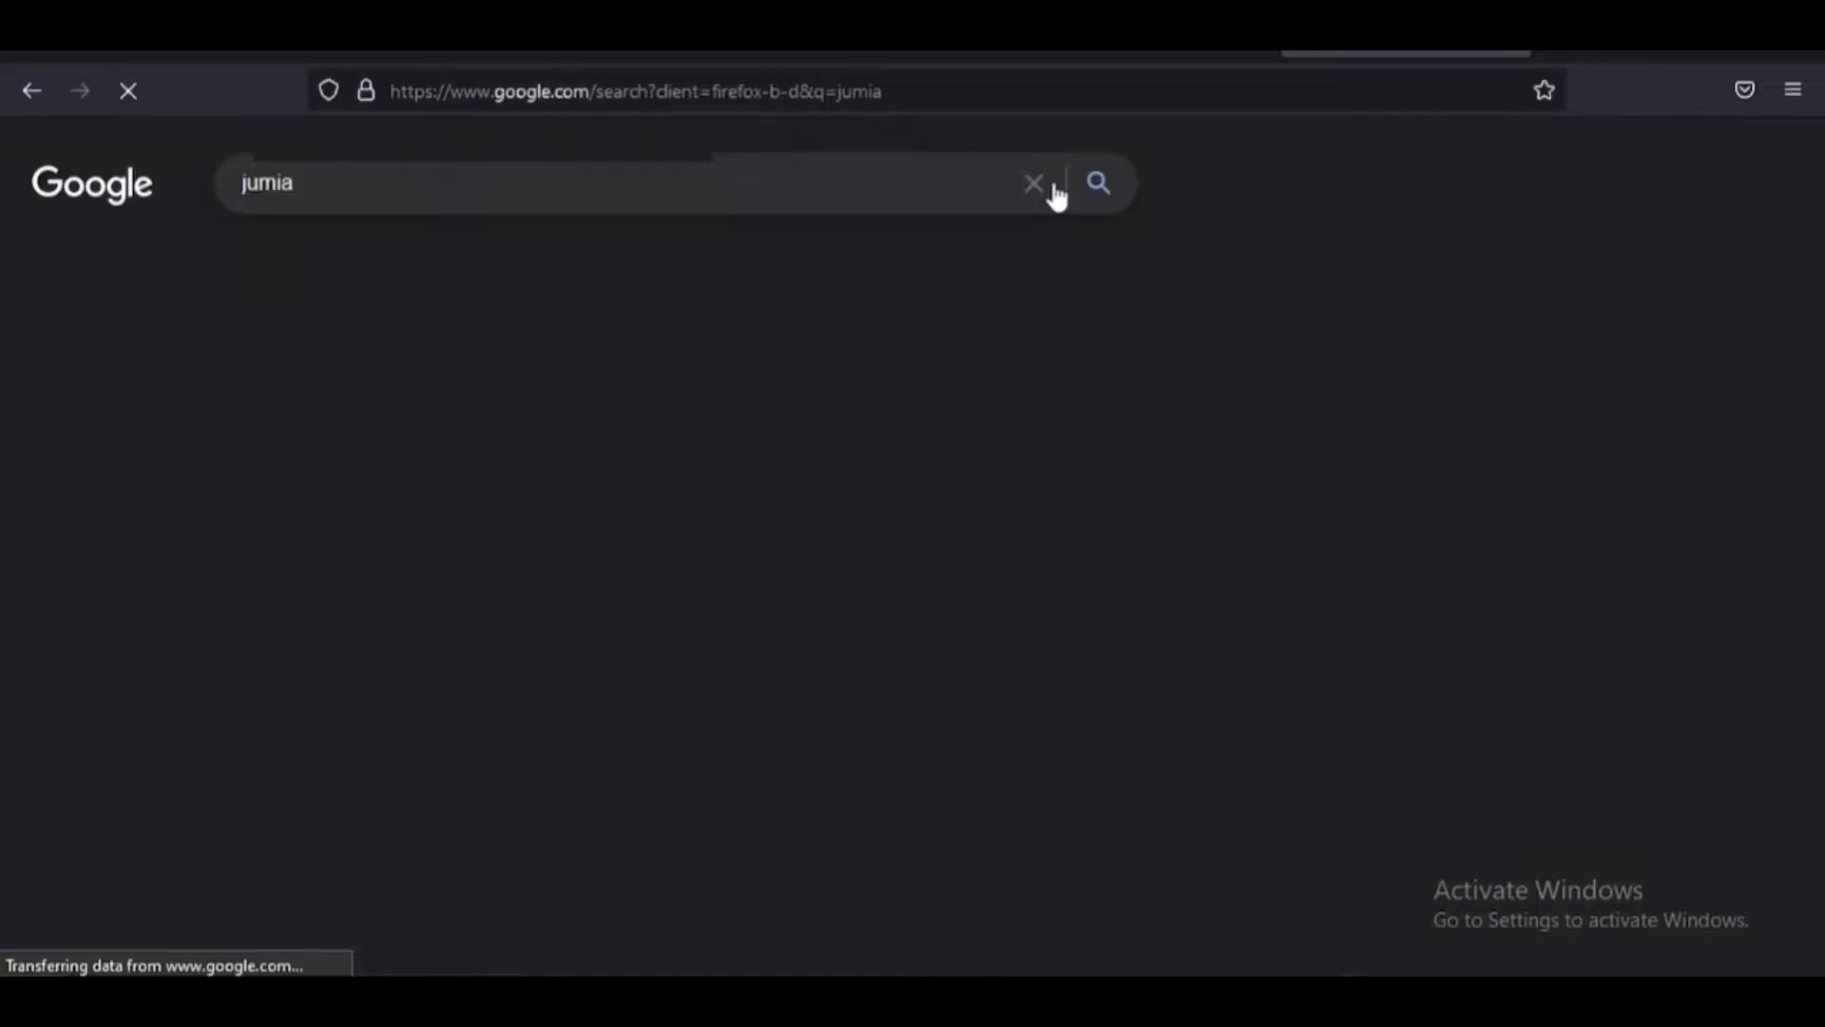
pyautogui.click(353, 416)
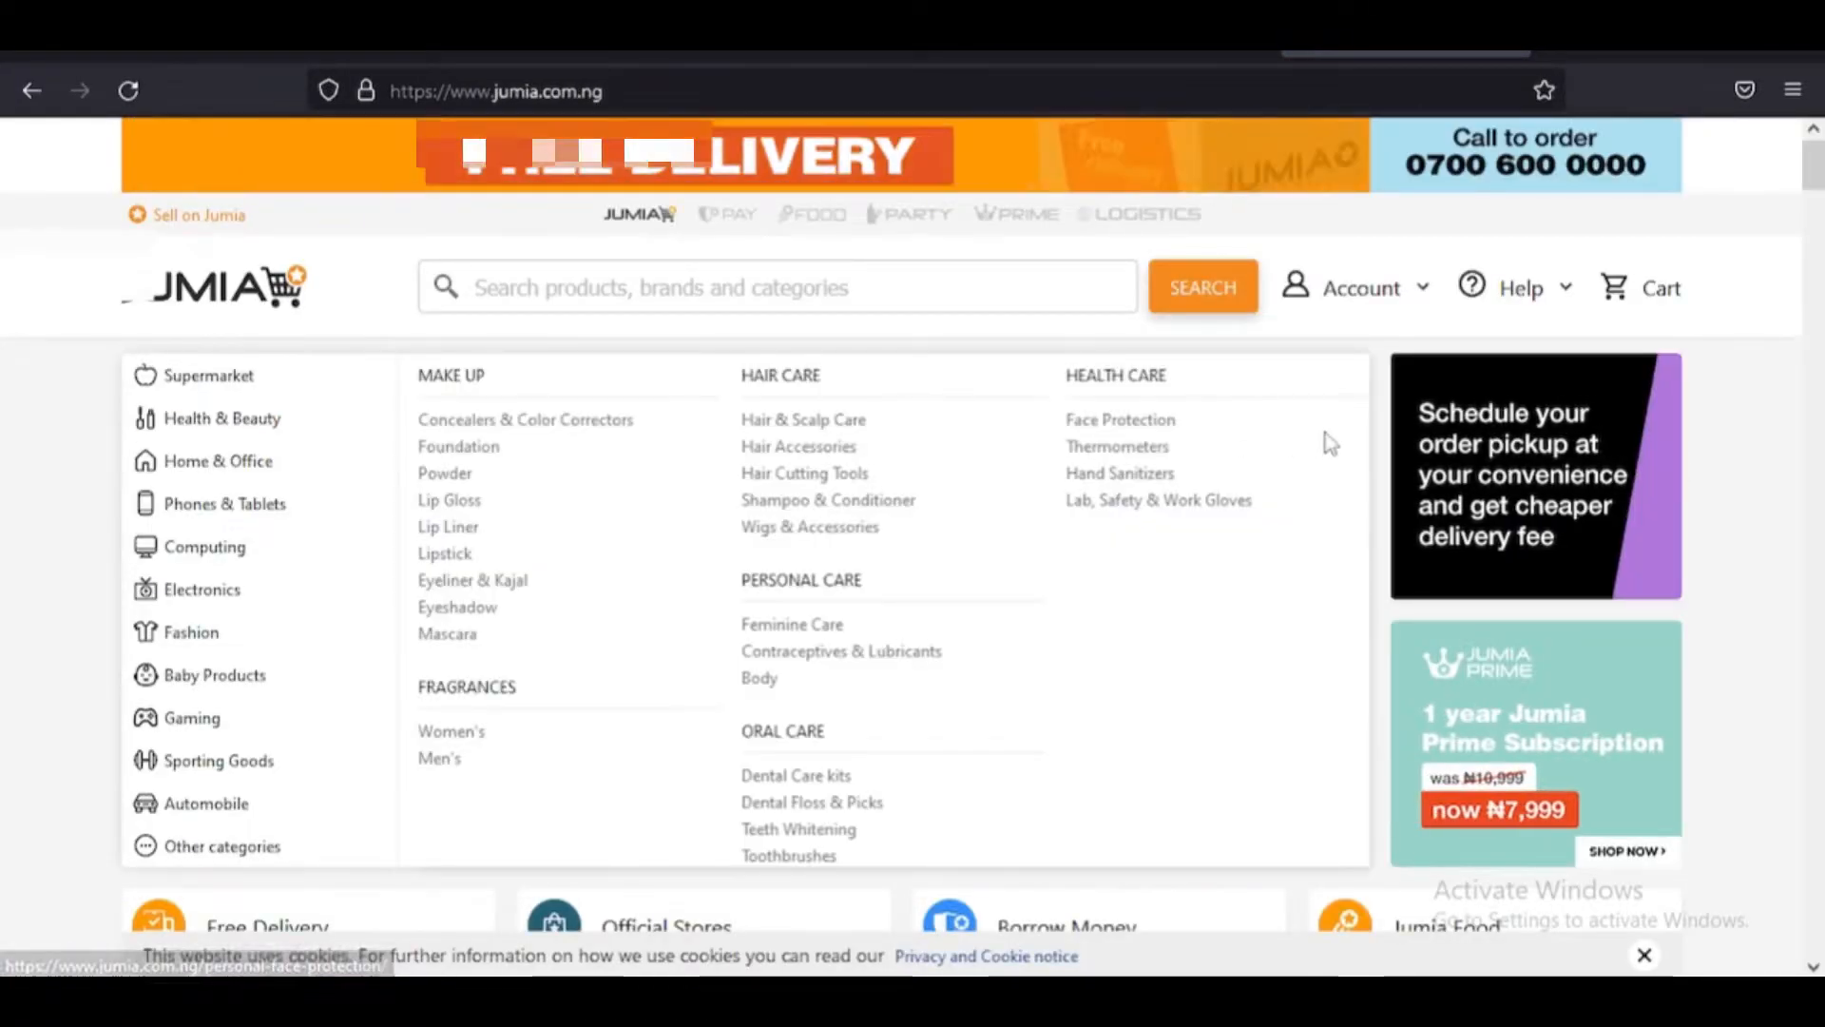
# Save the Kiki hair clipper product image from the Jumia homepage to the Downloads folder as a JPEG named 1
pyautogui.moveTo(1811, 167); pyautogui.dragTo(1811, 297)
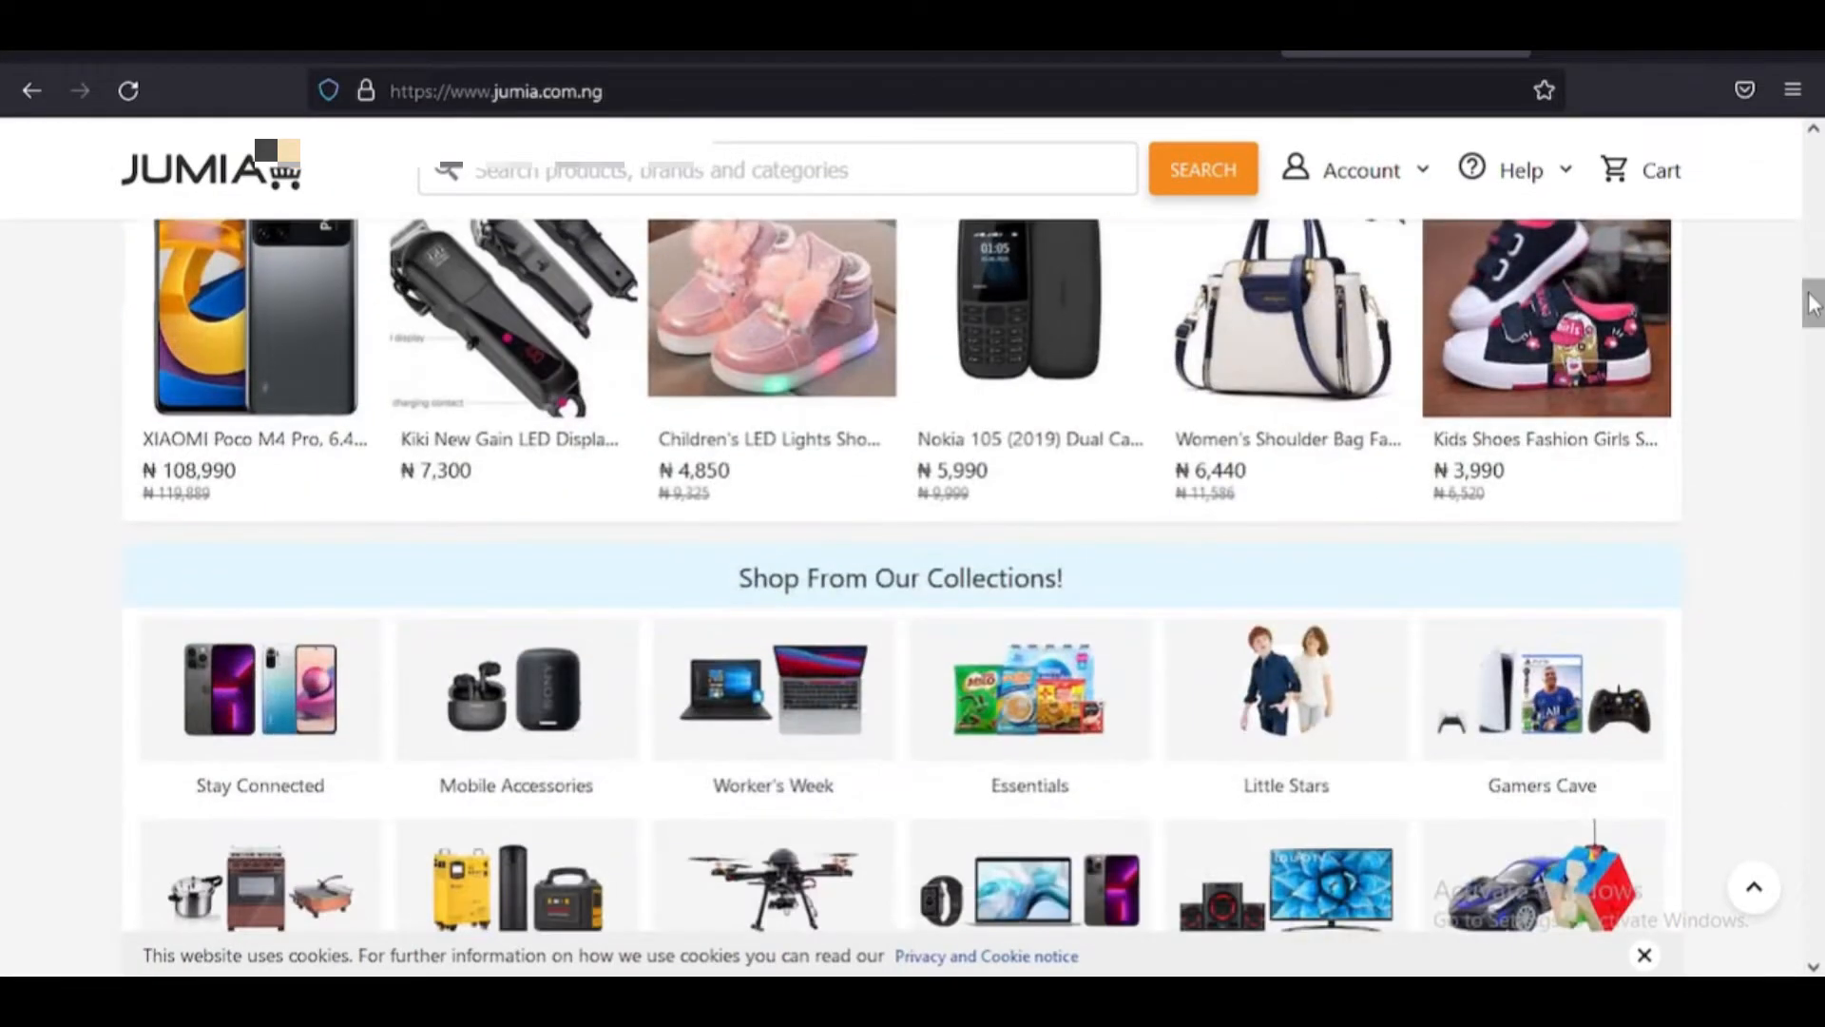
pyautogui.rightClick(549, 304)
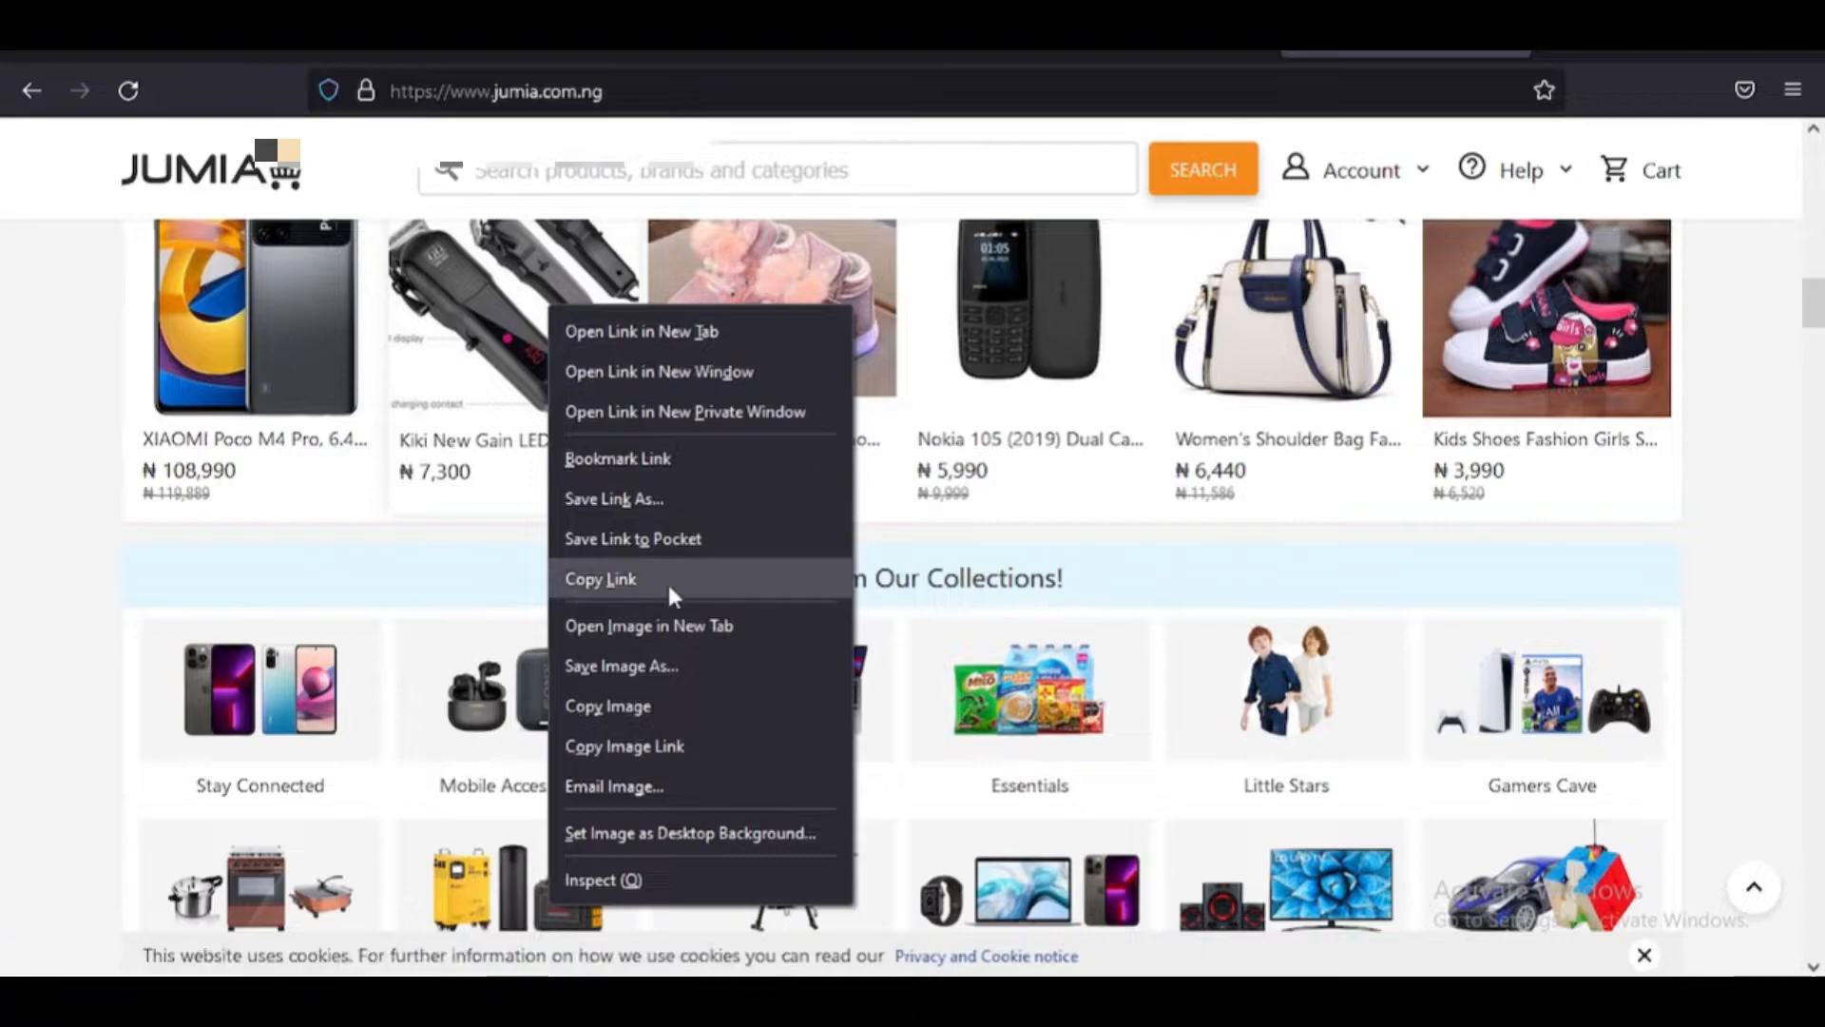
pyautogui.click(653, 665)
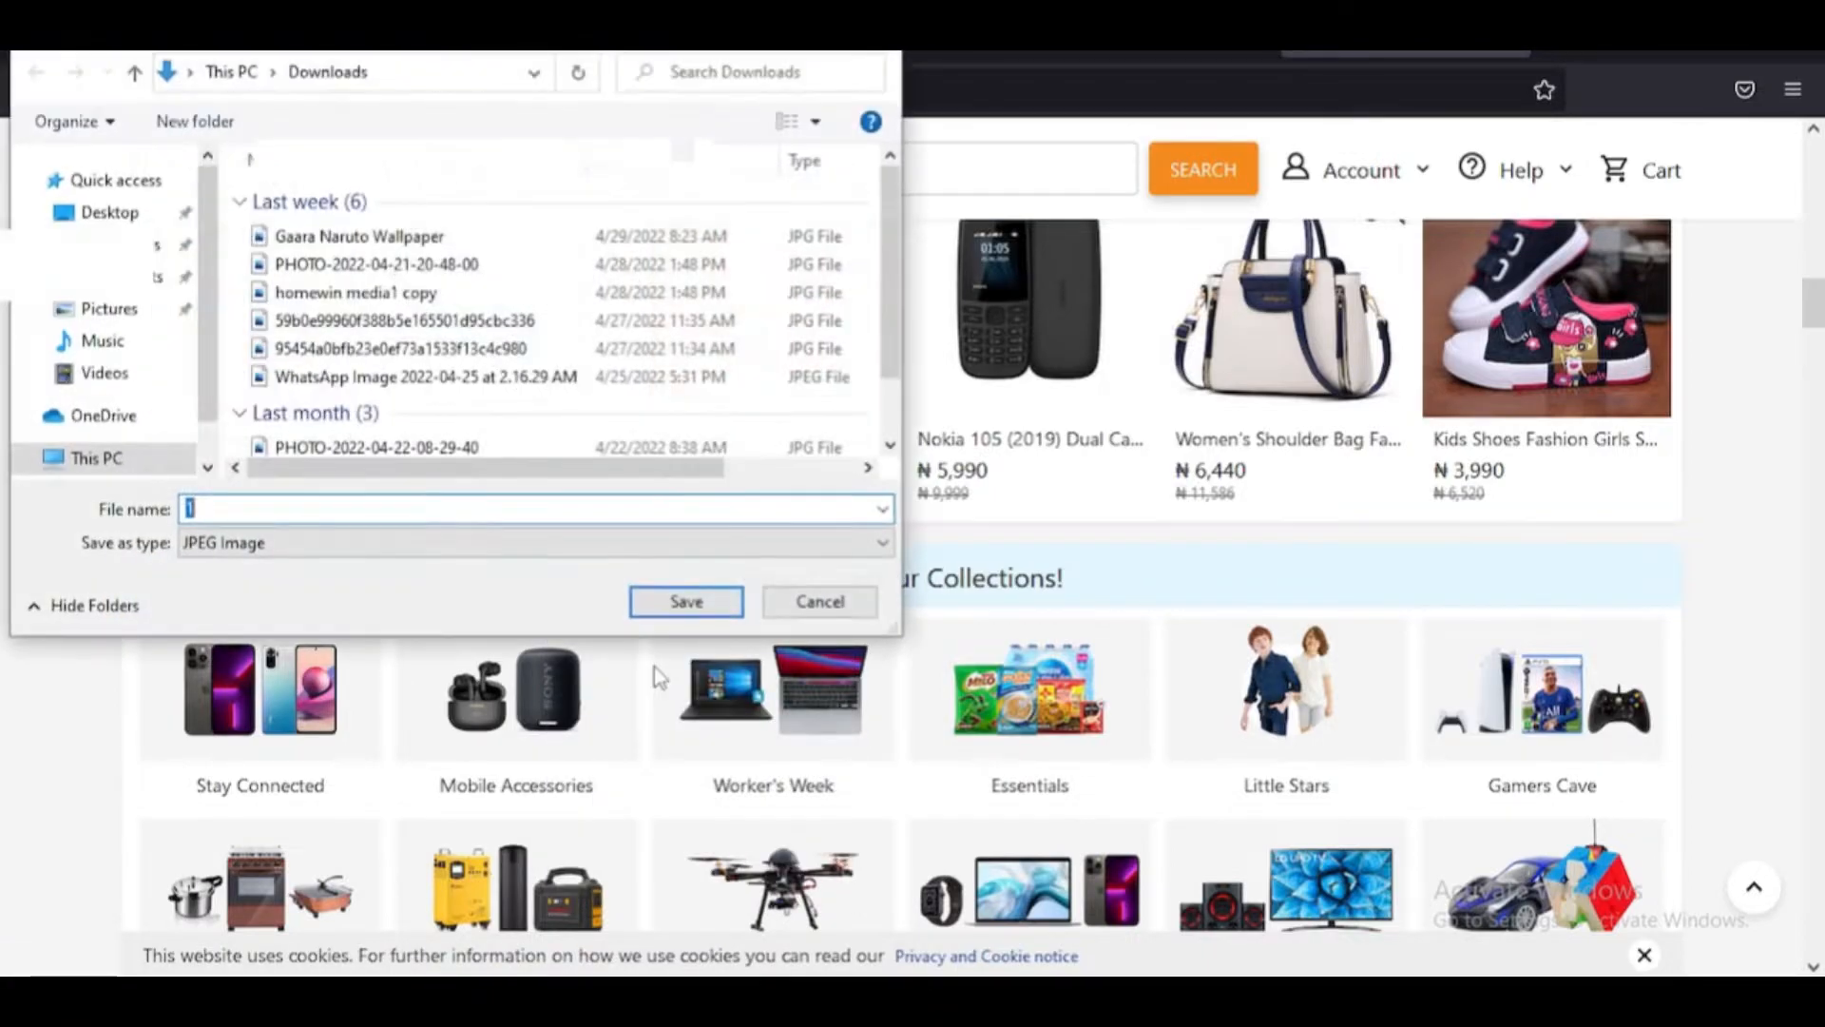
pyautogui.click(693, 603)
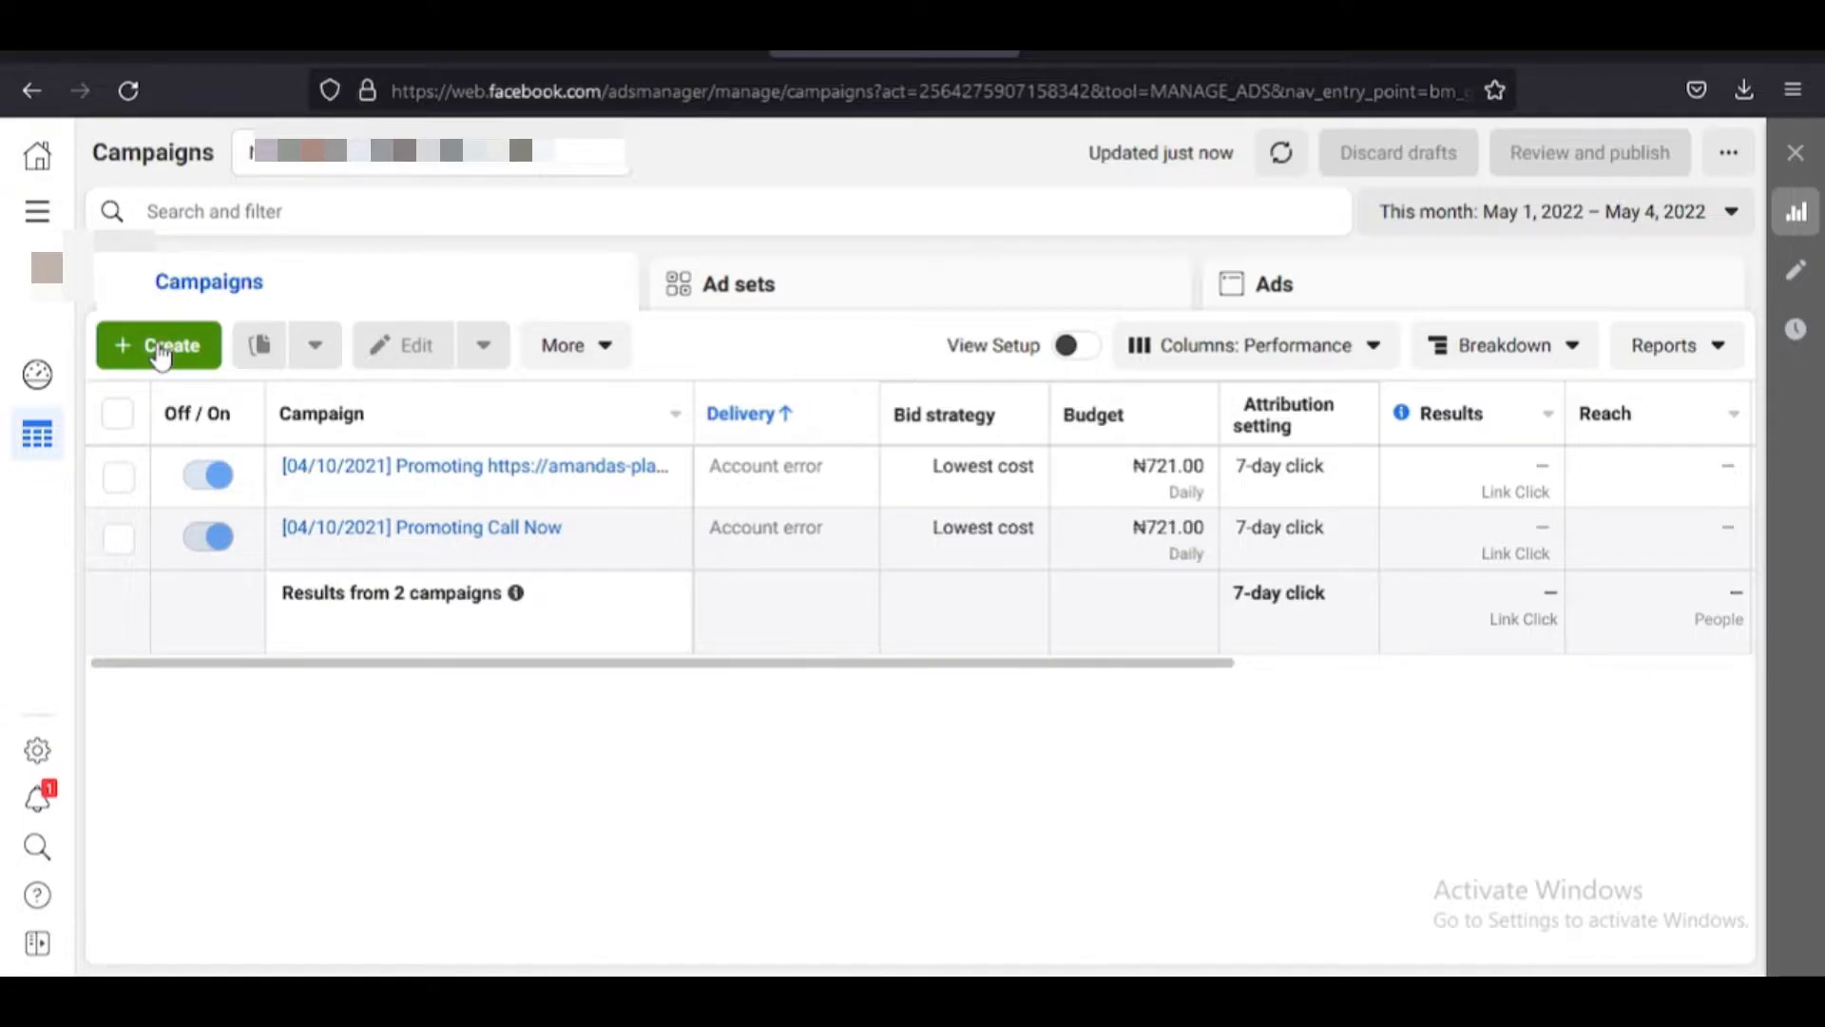
# Back in Ads Manager, start a new campaign with the Traffic objective and expand its optional naming section
pyautogui.click(160, 352)
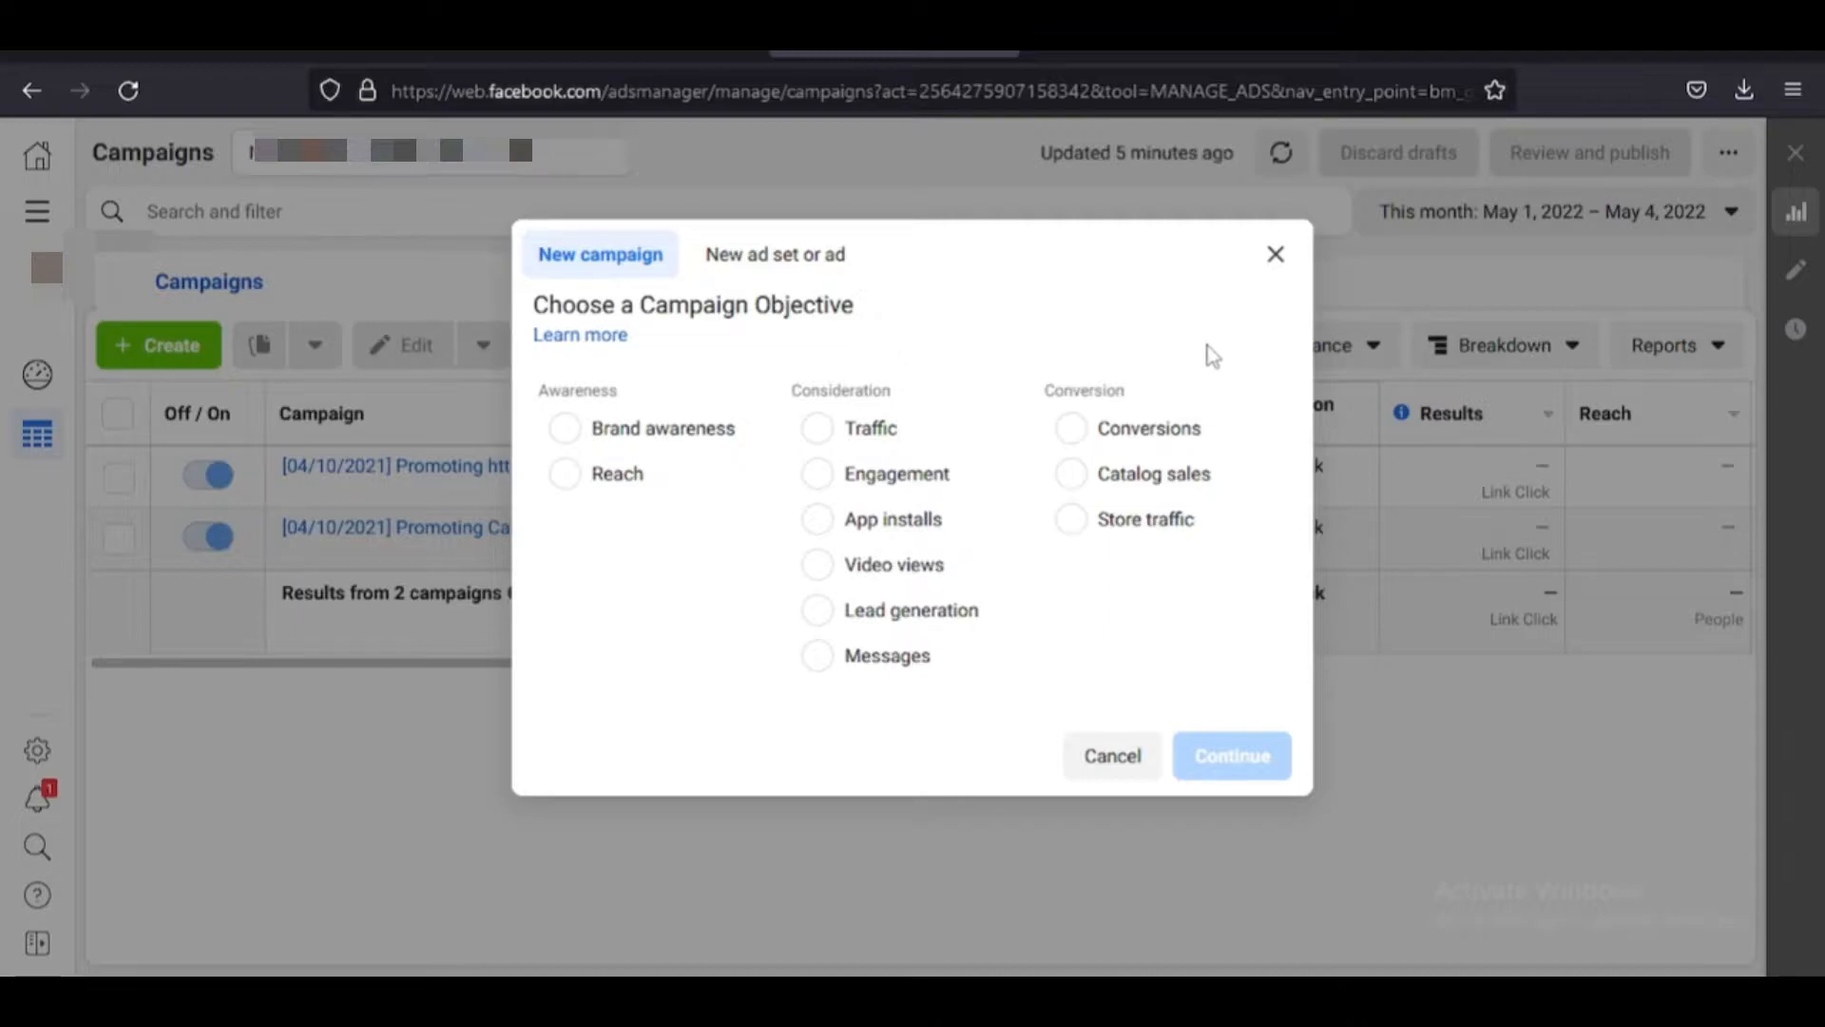
pyautogui.click(819, 432)
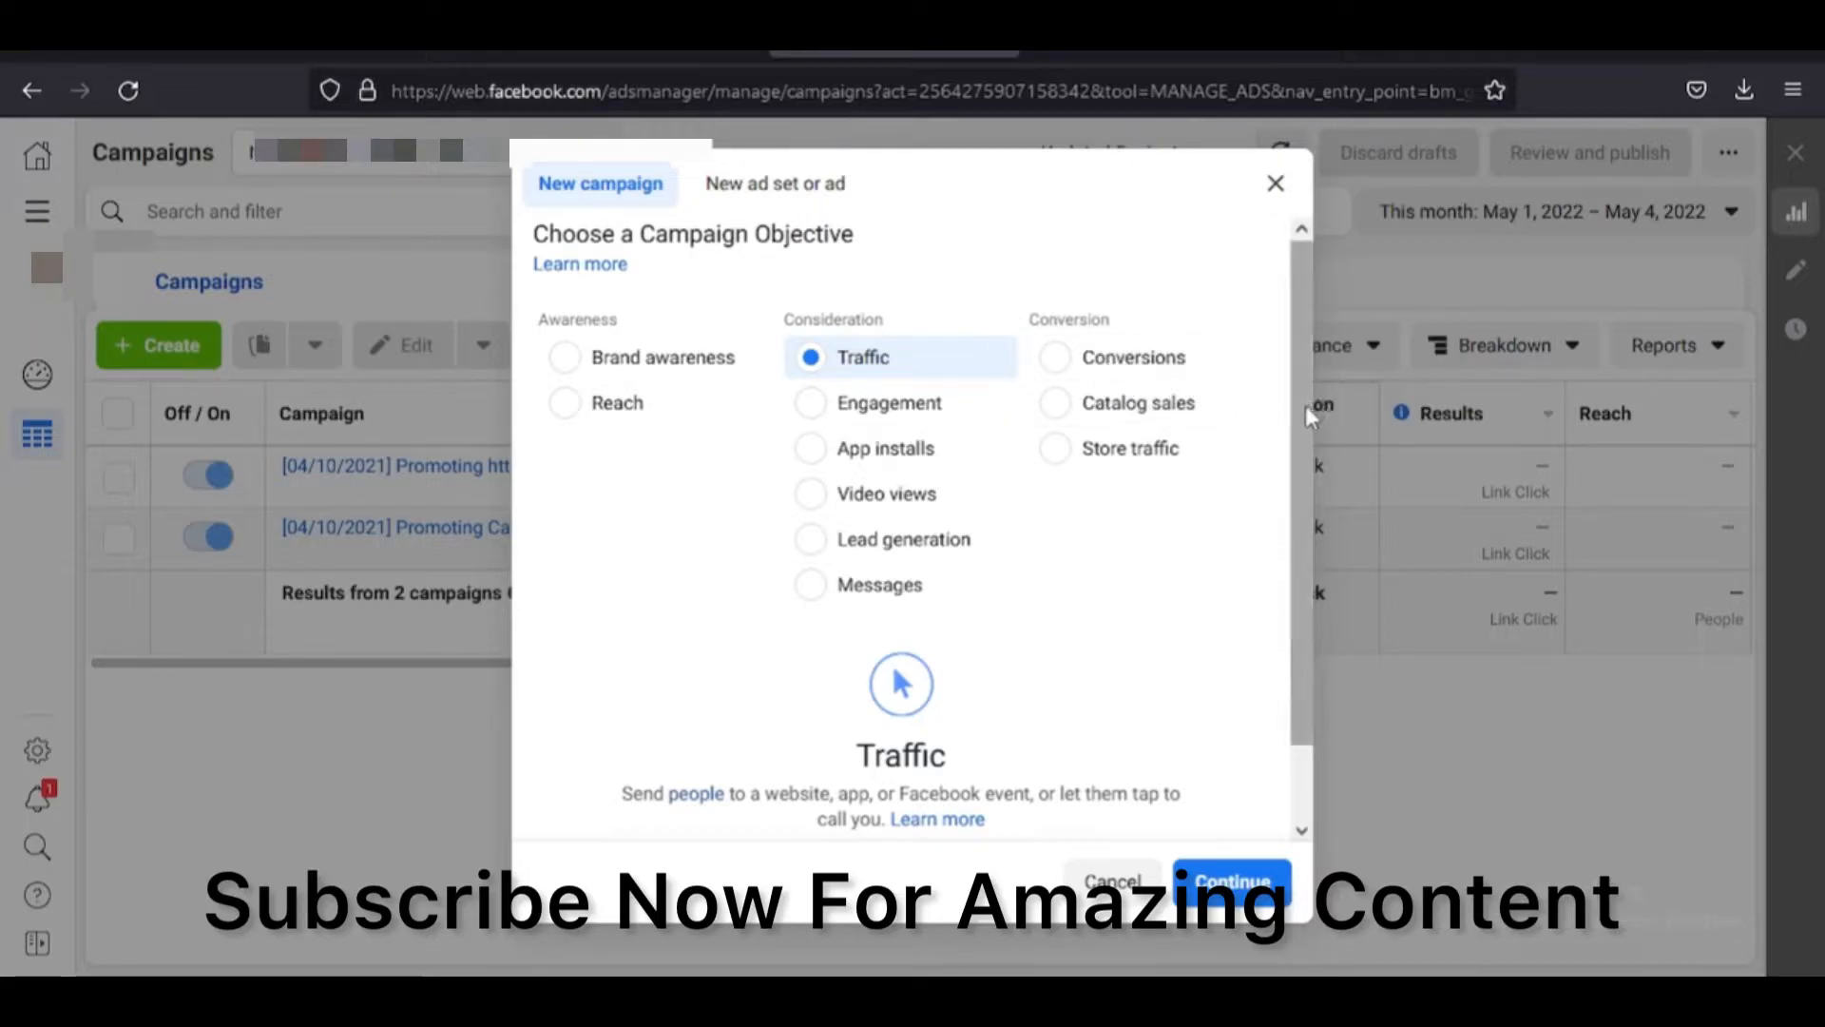
pyautogui.scroll(-1, 1298, 495)
pyautogui.click(1236, 807)
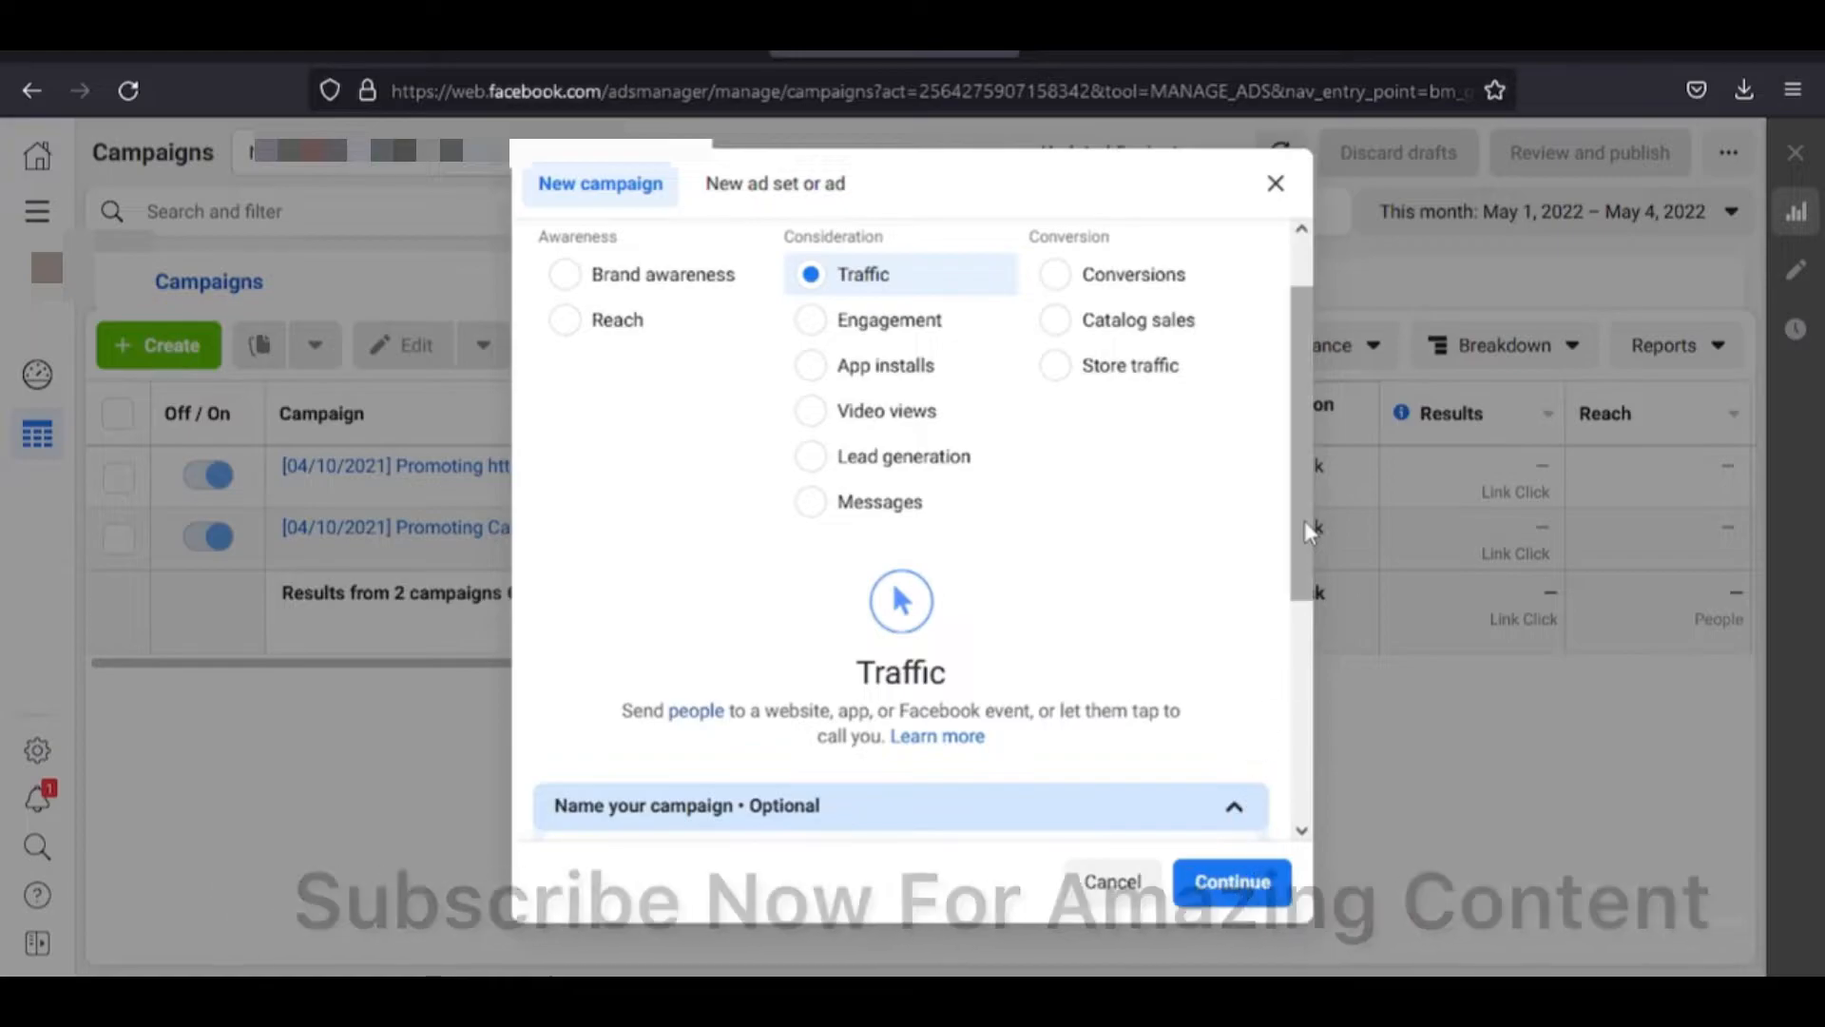
# Name the campaign, ad set and ad "Test 1" and continue to the campaign settings
pyautogui.scroll(-4, 1308, 530)
pyautogui.click(913, 534)
pyautogui.write('Test 1')
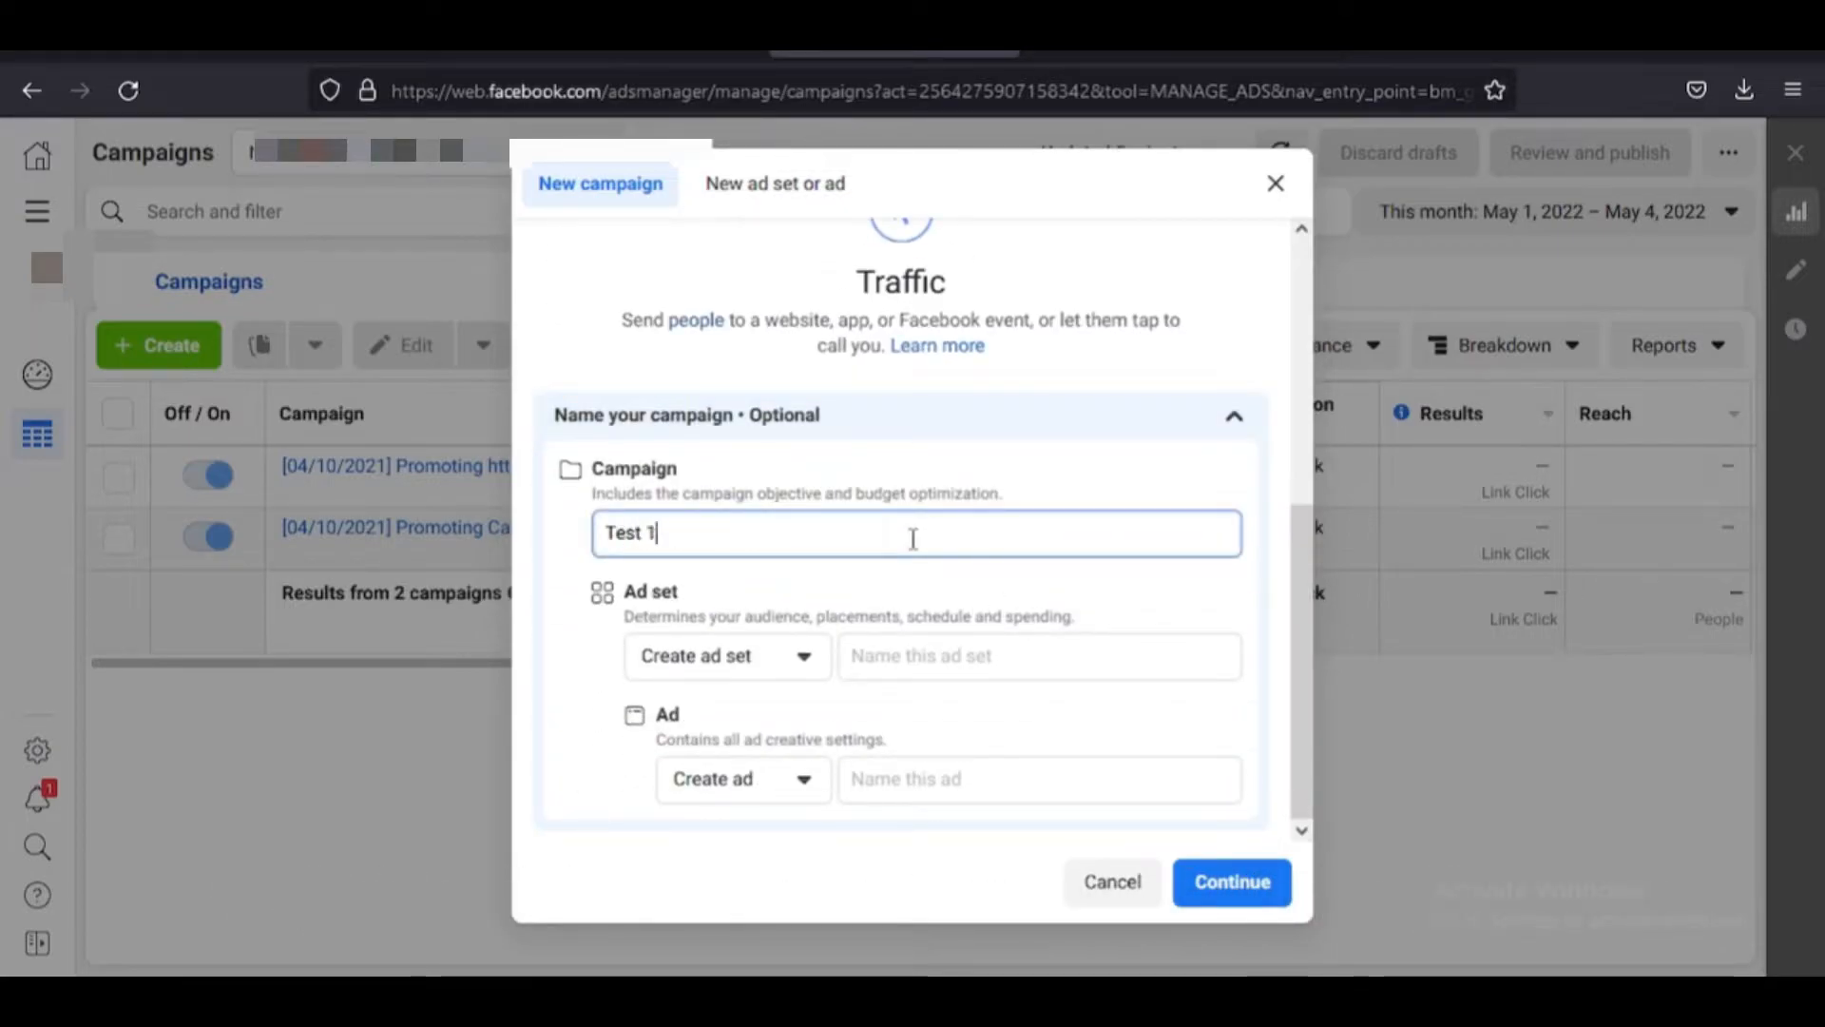
pyautogui.moveTo(812, 535); pyautogui.dragTo(590, 530)
pyautogui.hotkey('ctrl', 'c')
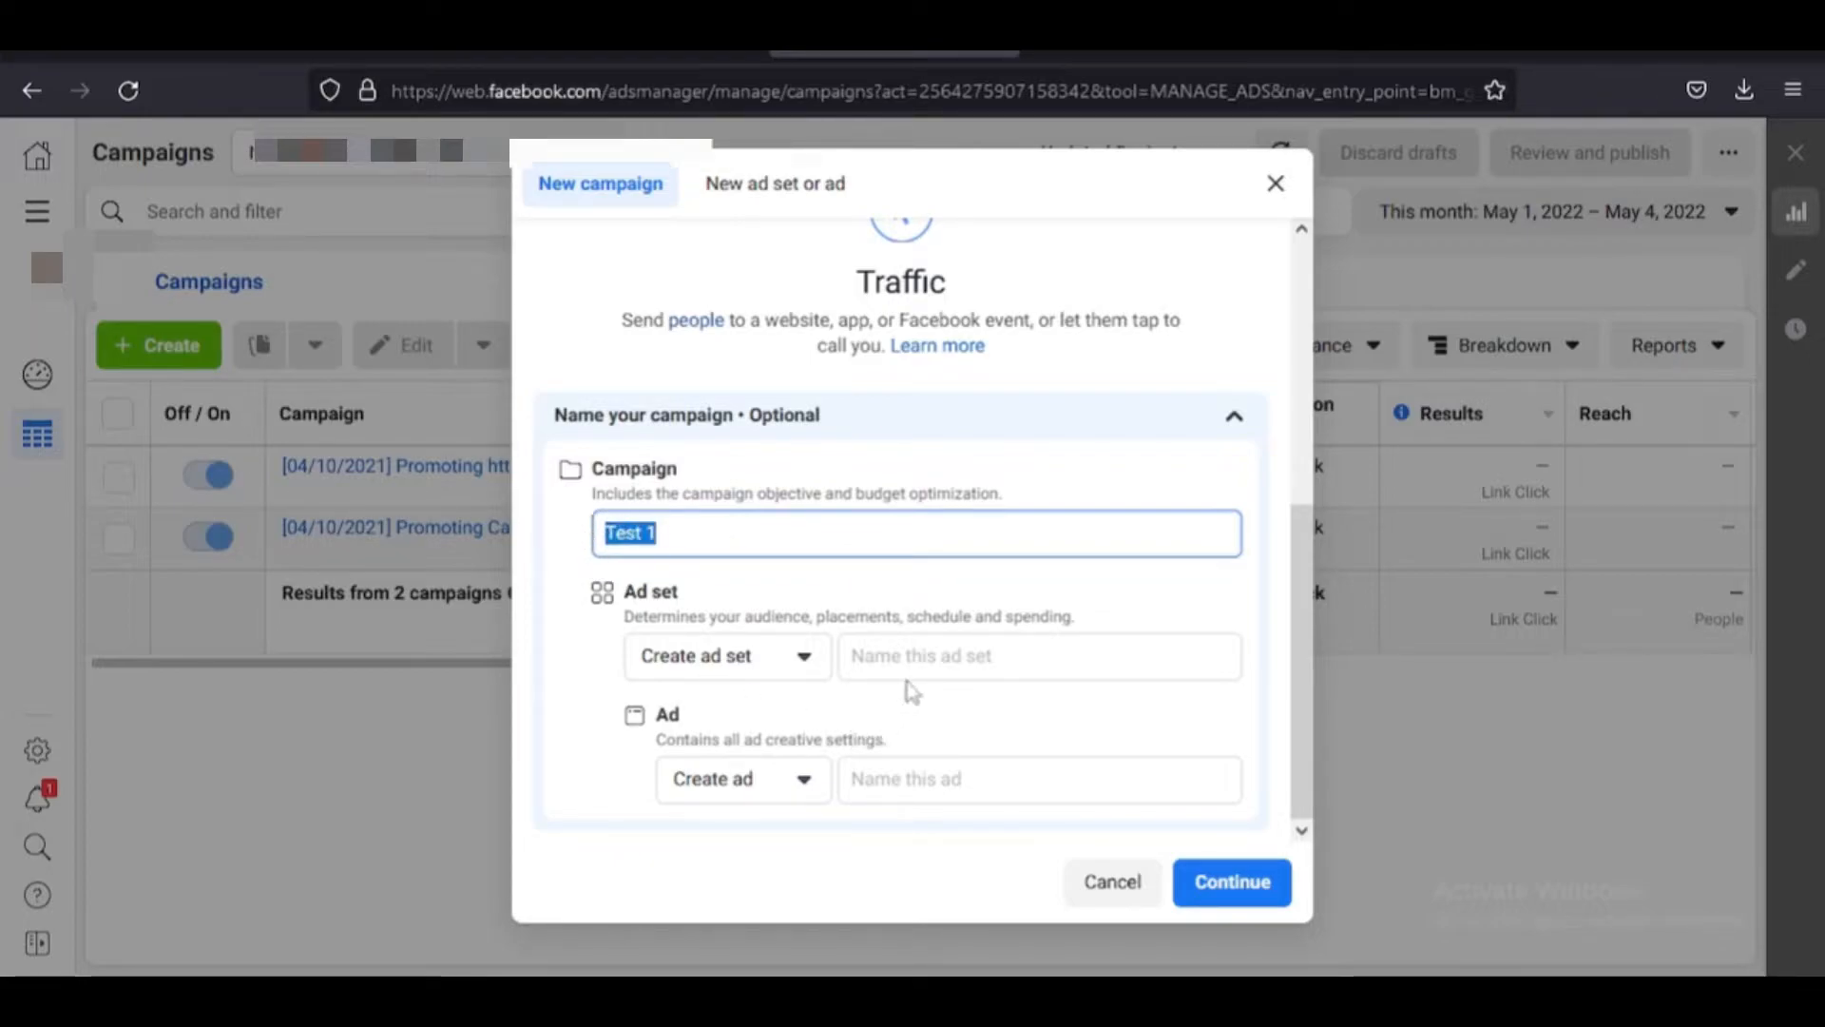
pyautogui.click(929, 655)
pyautogui.hotkey('ctrl', 'v')
pyautogui.click(908, 776)
pyautogui.hotkey('ctrl', 'v')
pyautogui.click(1241, 884)
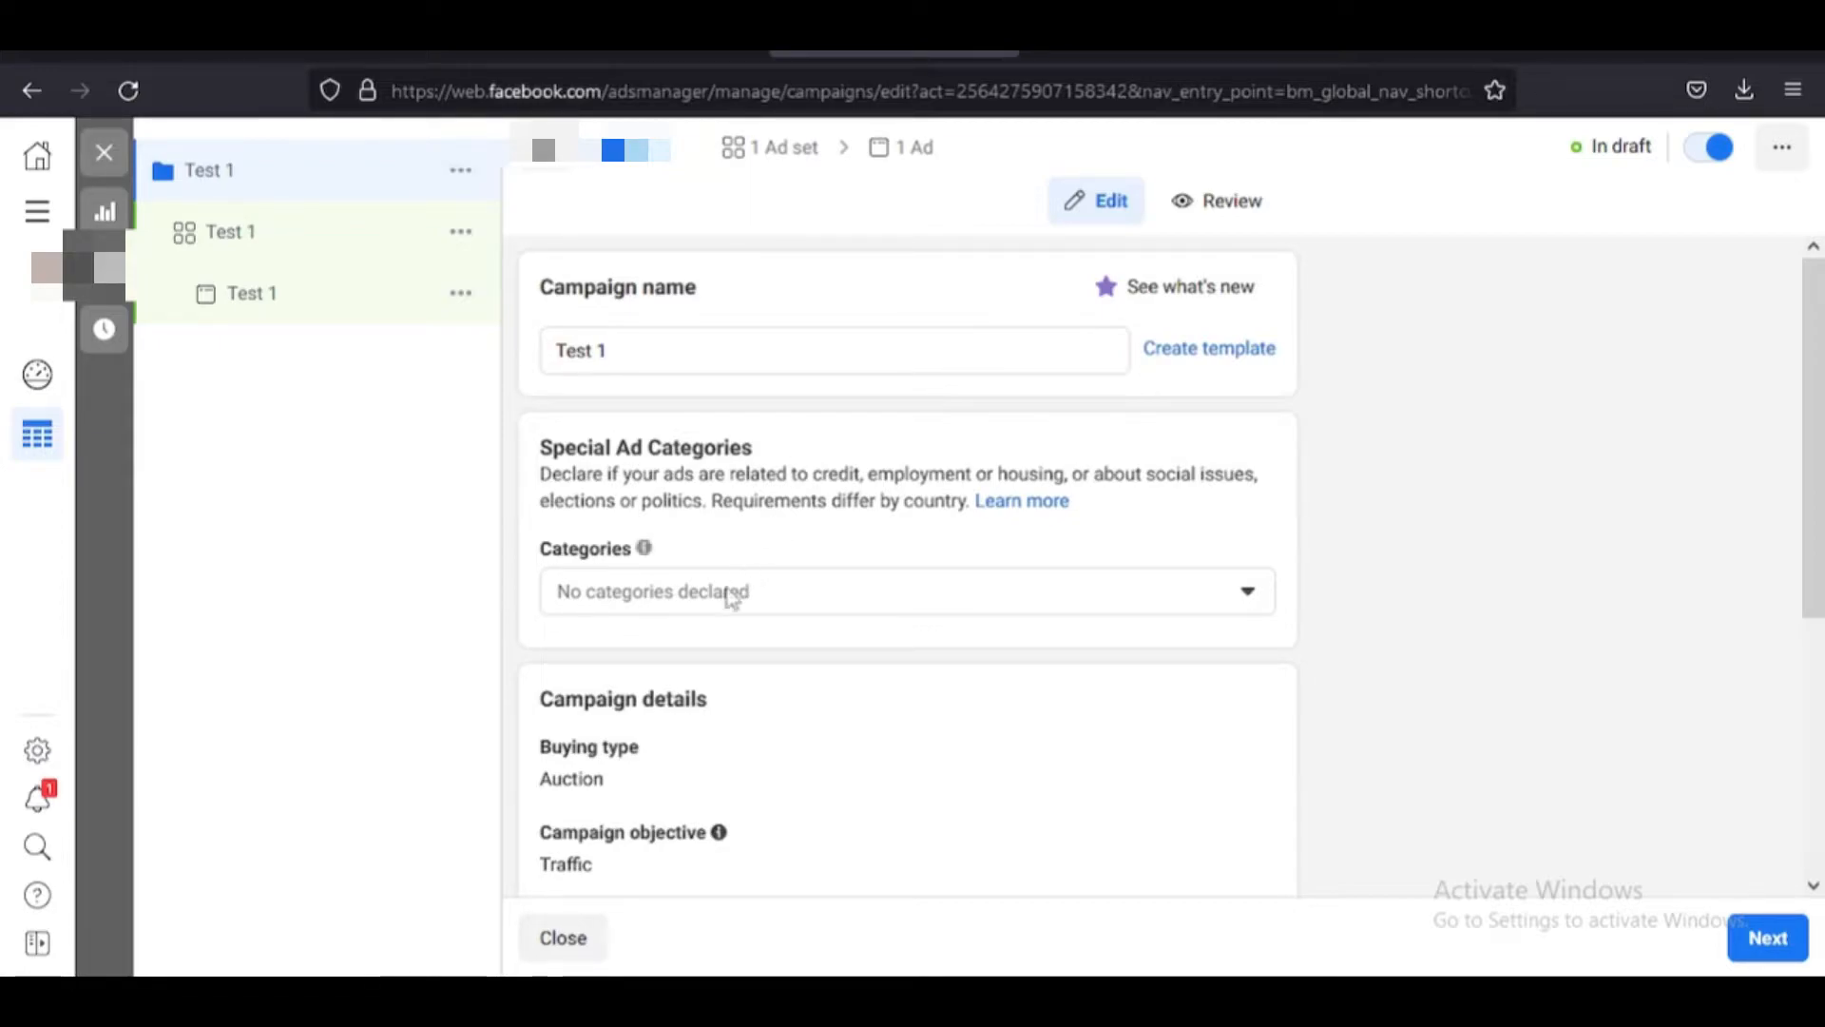
# Review the campaign settings, leave the special ad categories undeclared and continue to the ad set settings
pyautogui.click(708, 610)
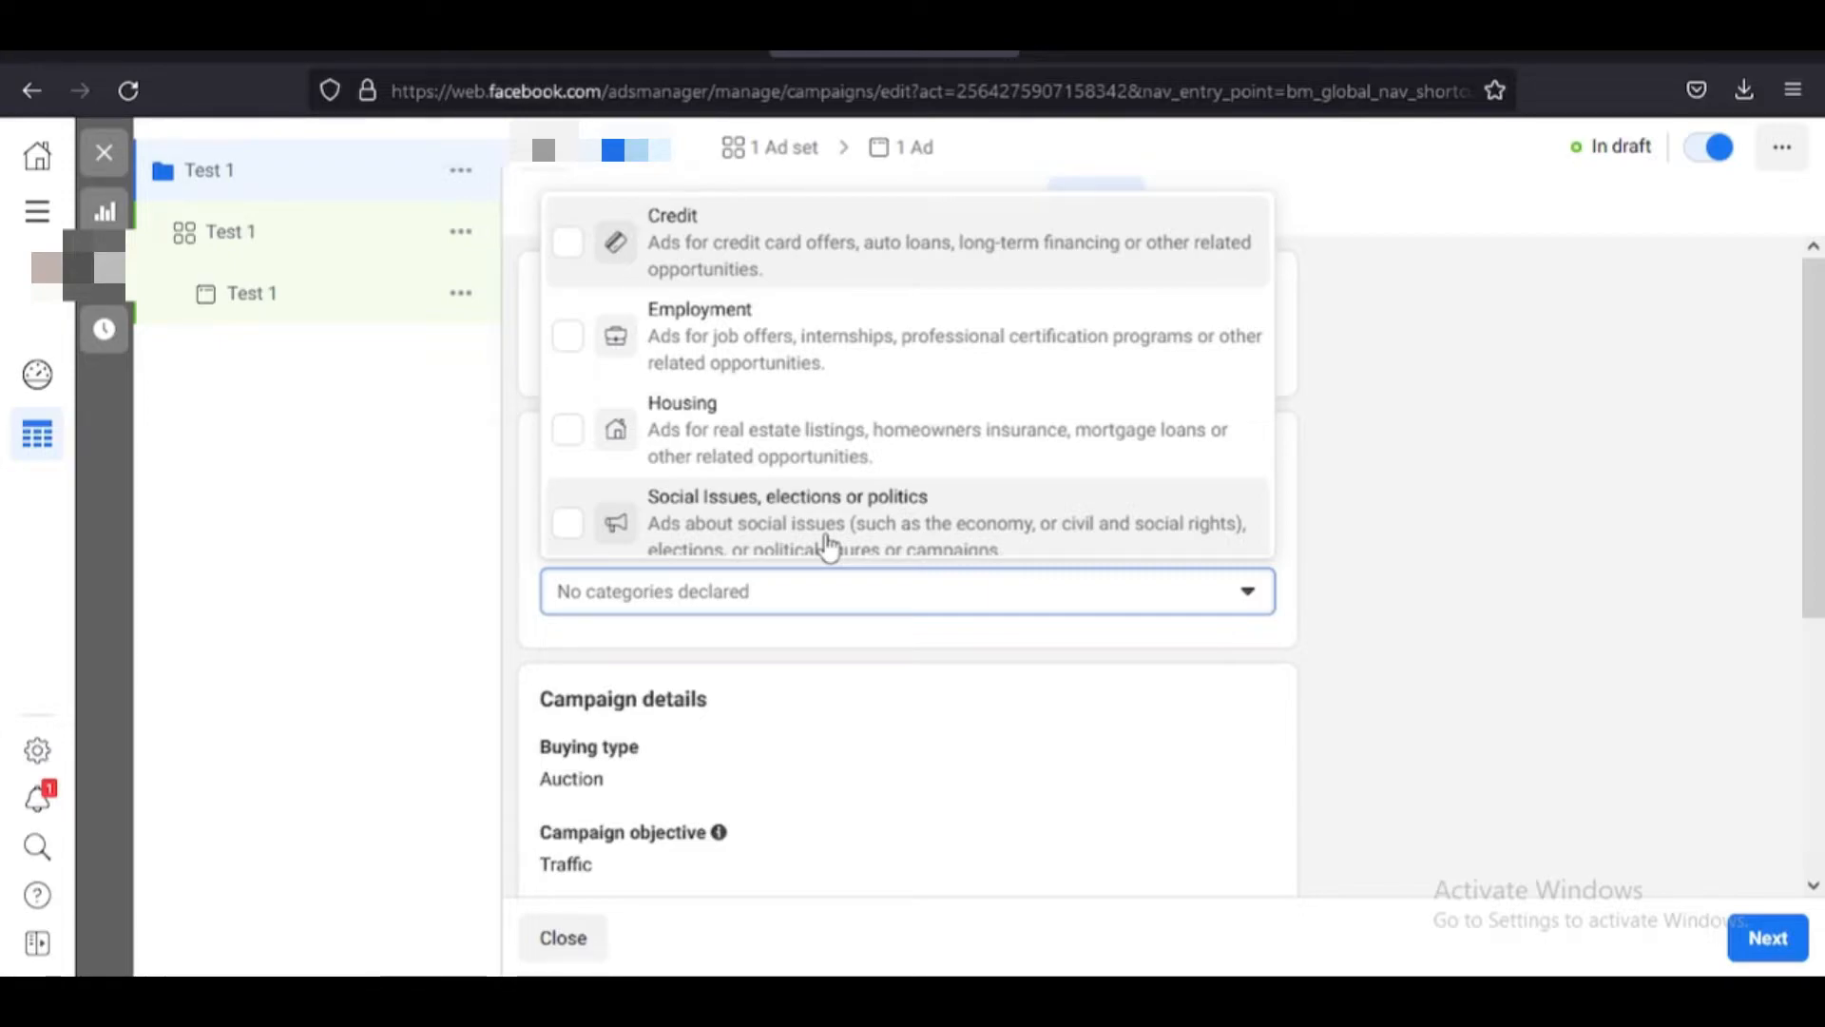
pyautogui.click(389, 610)
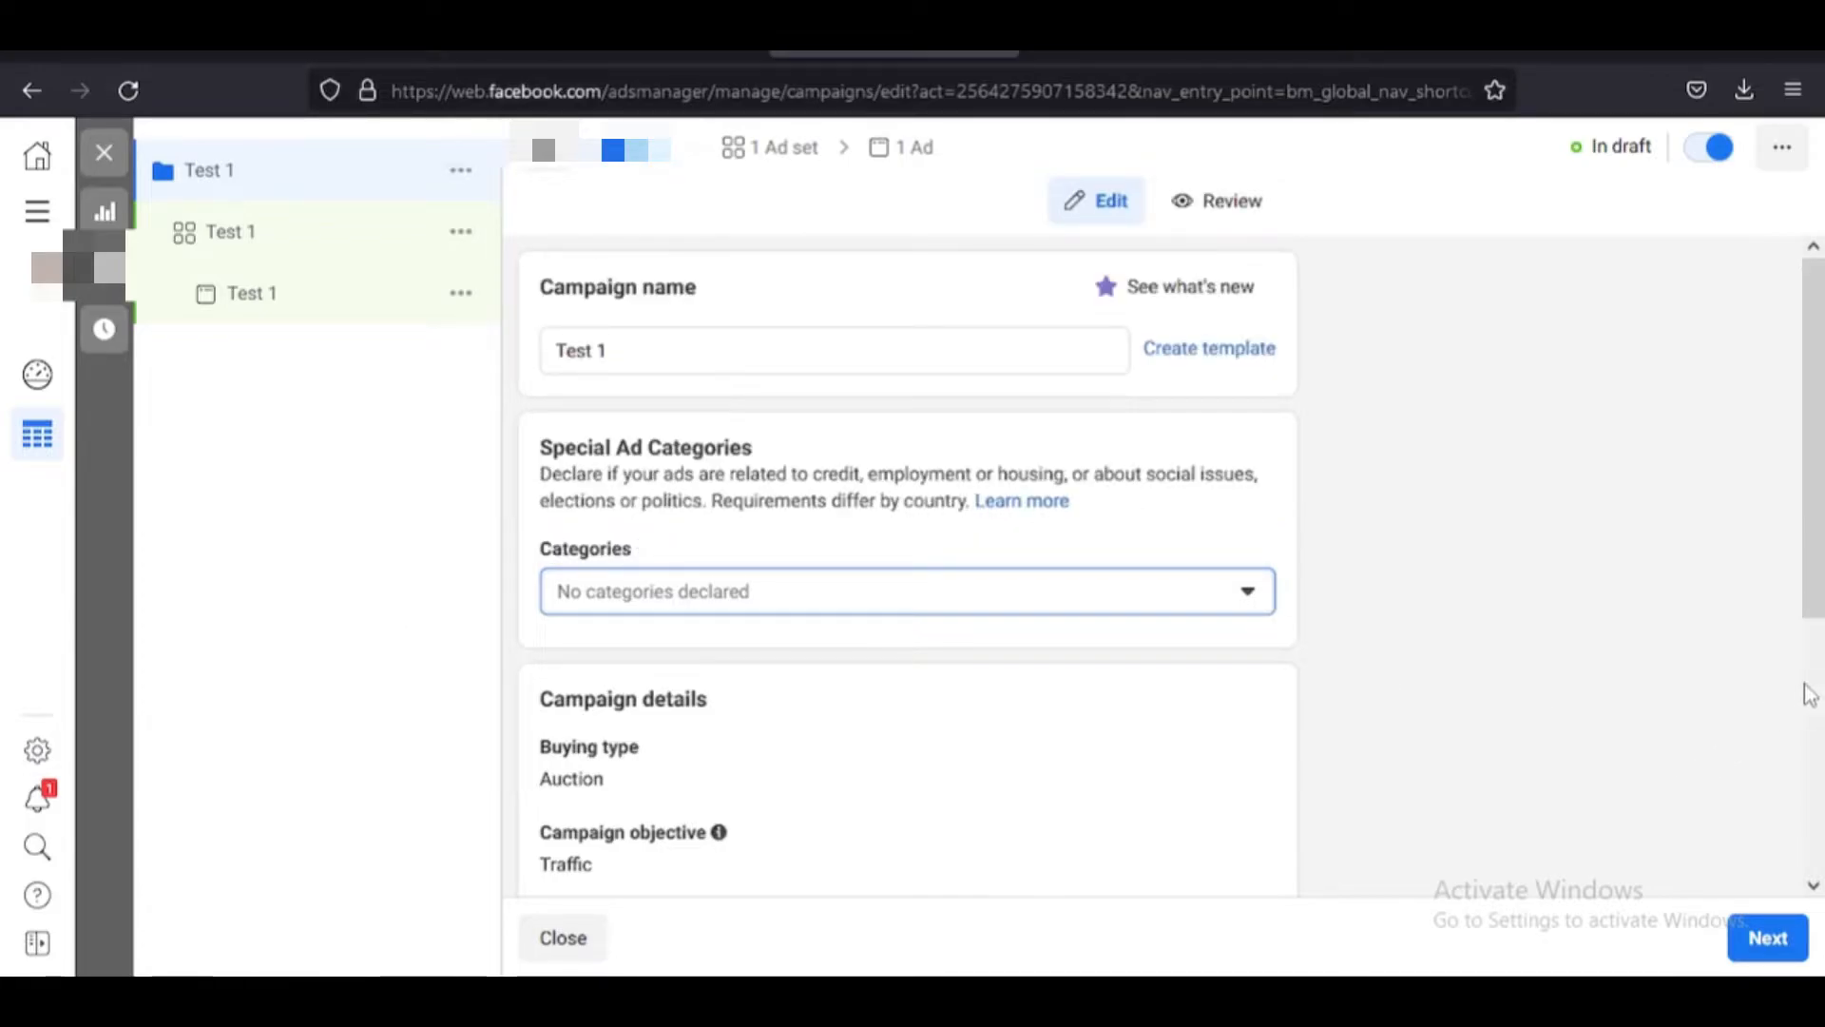
pyautogui.scroll(-5, 1811, 685)
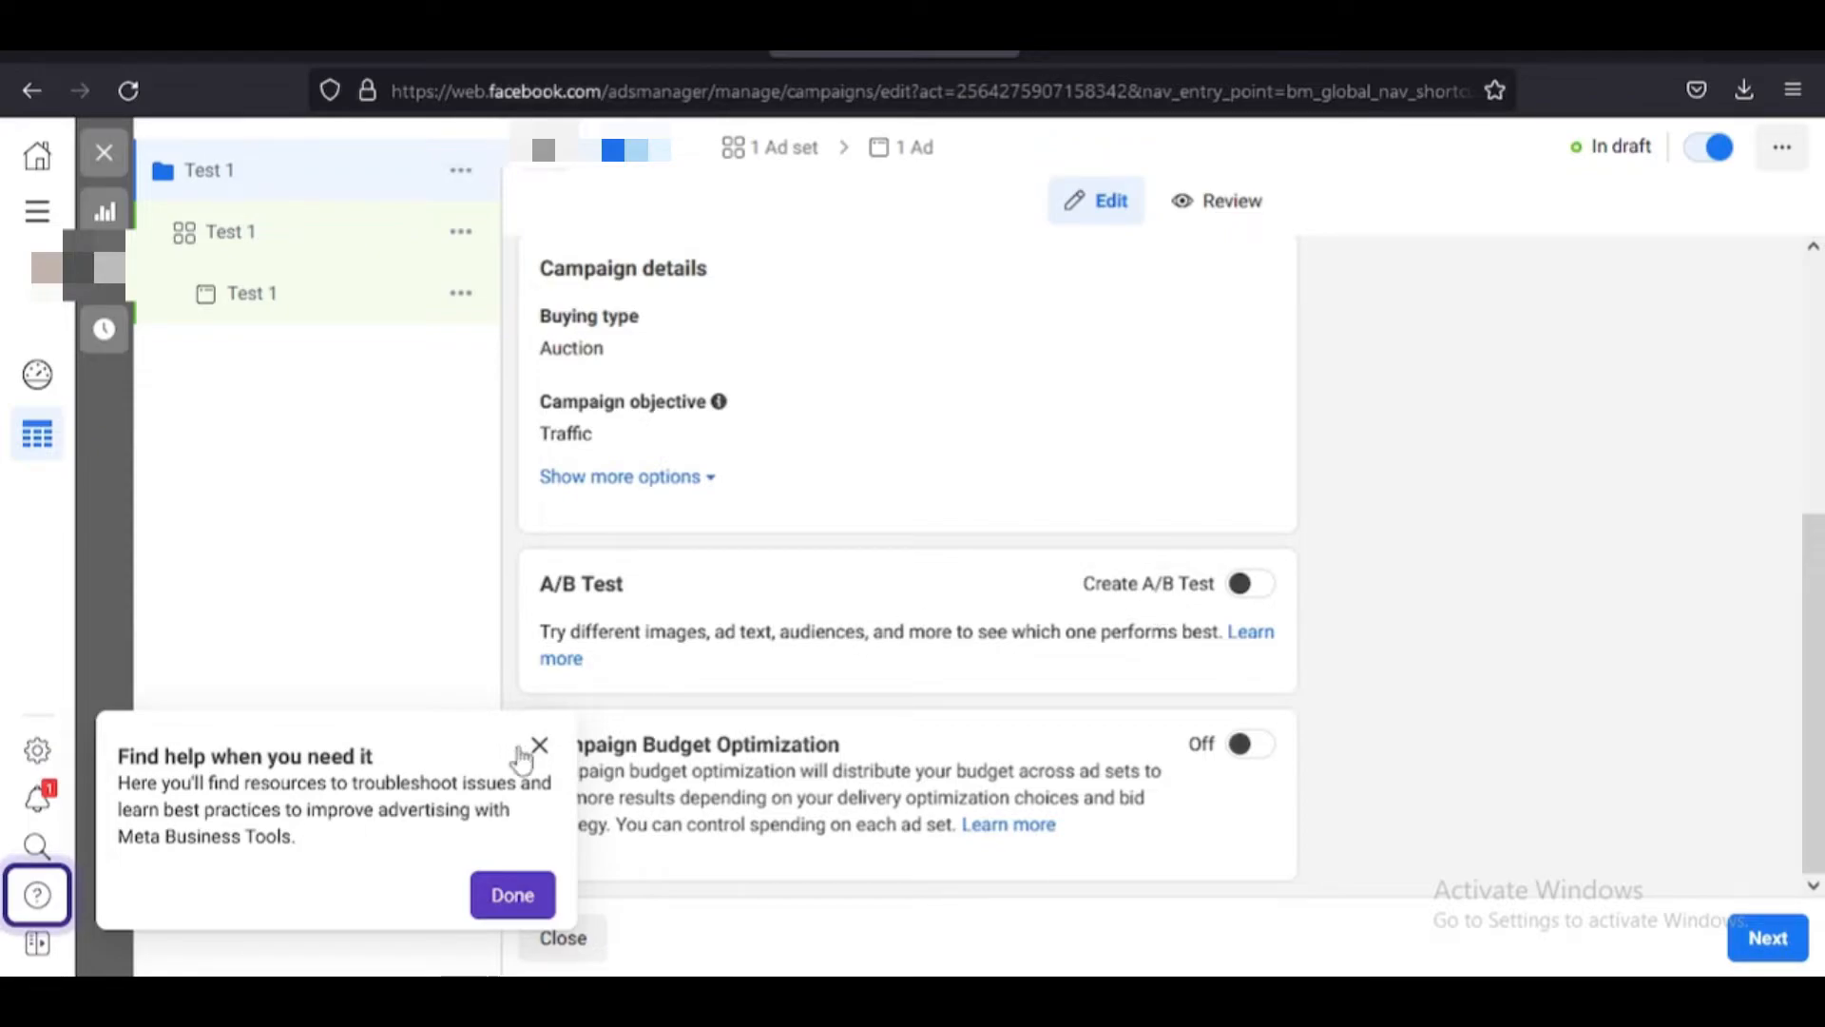
pyautogui.click(538, 745)
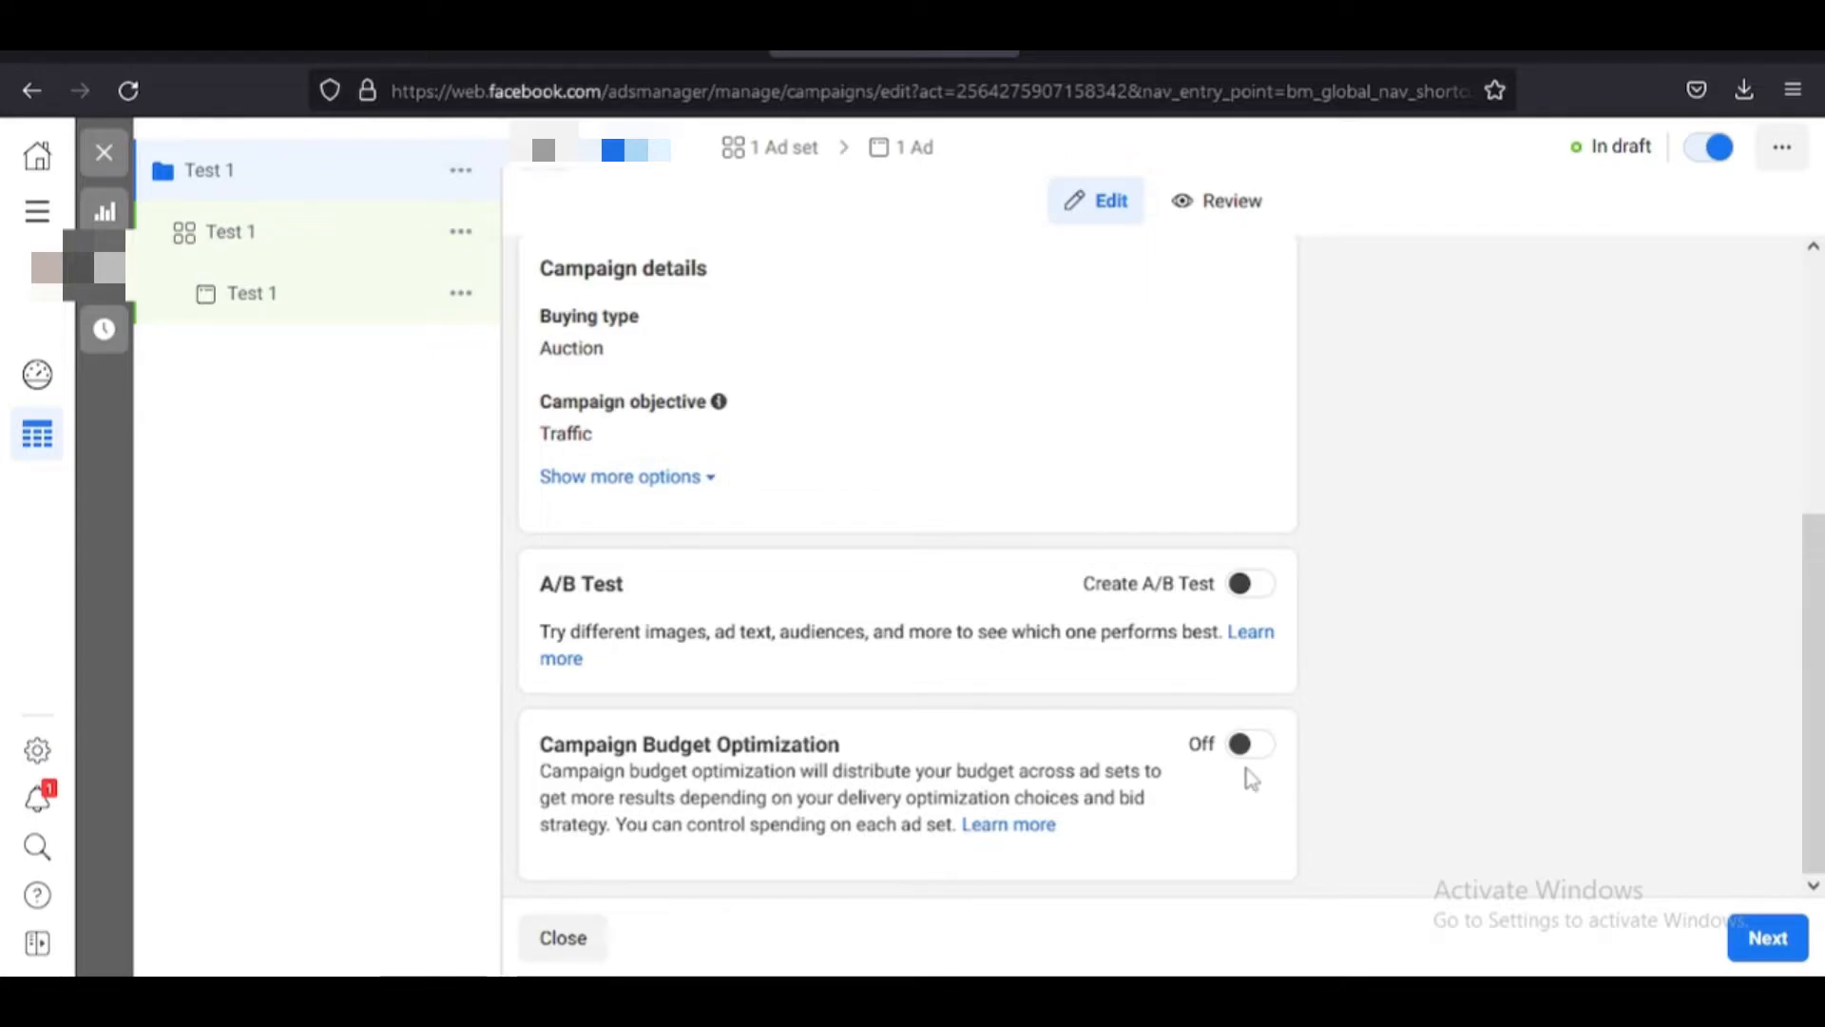
pyautogui.click(1768, 941)
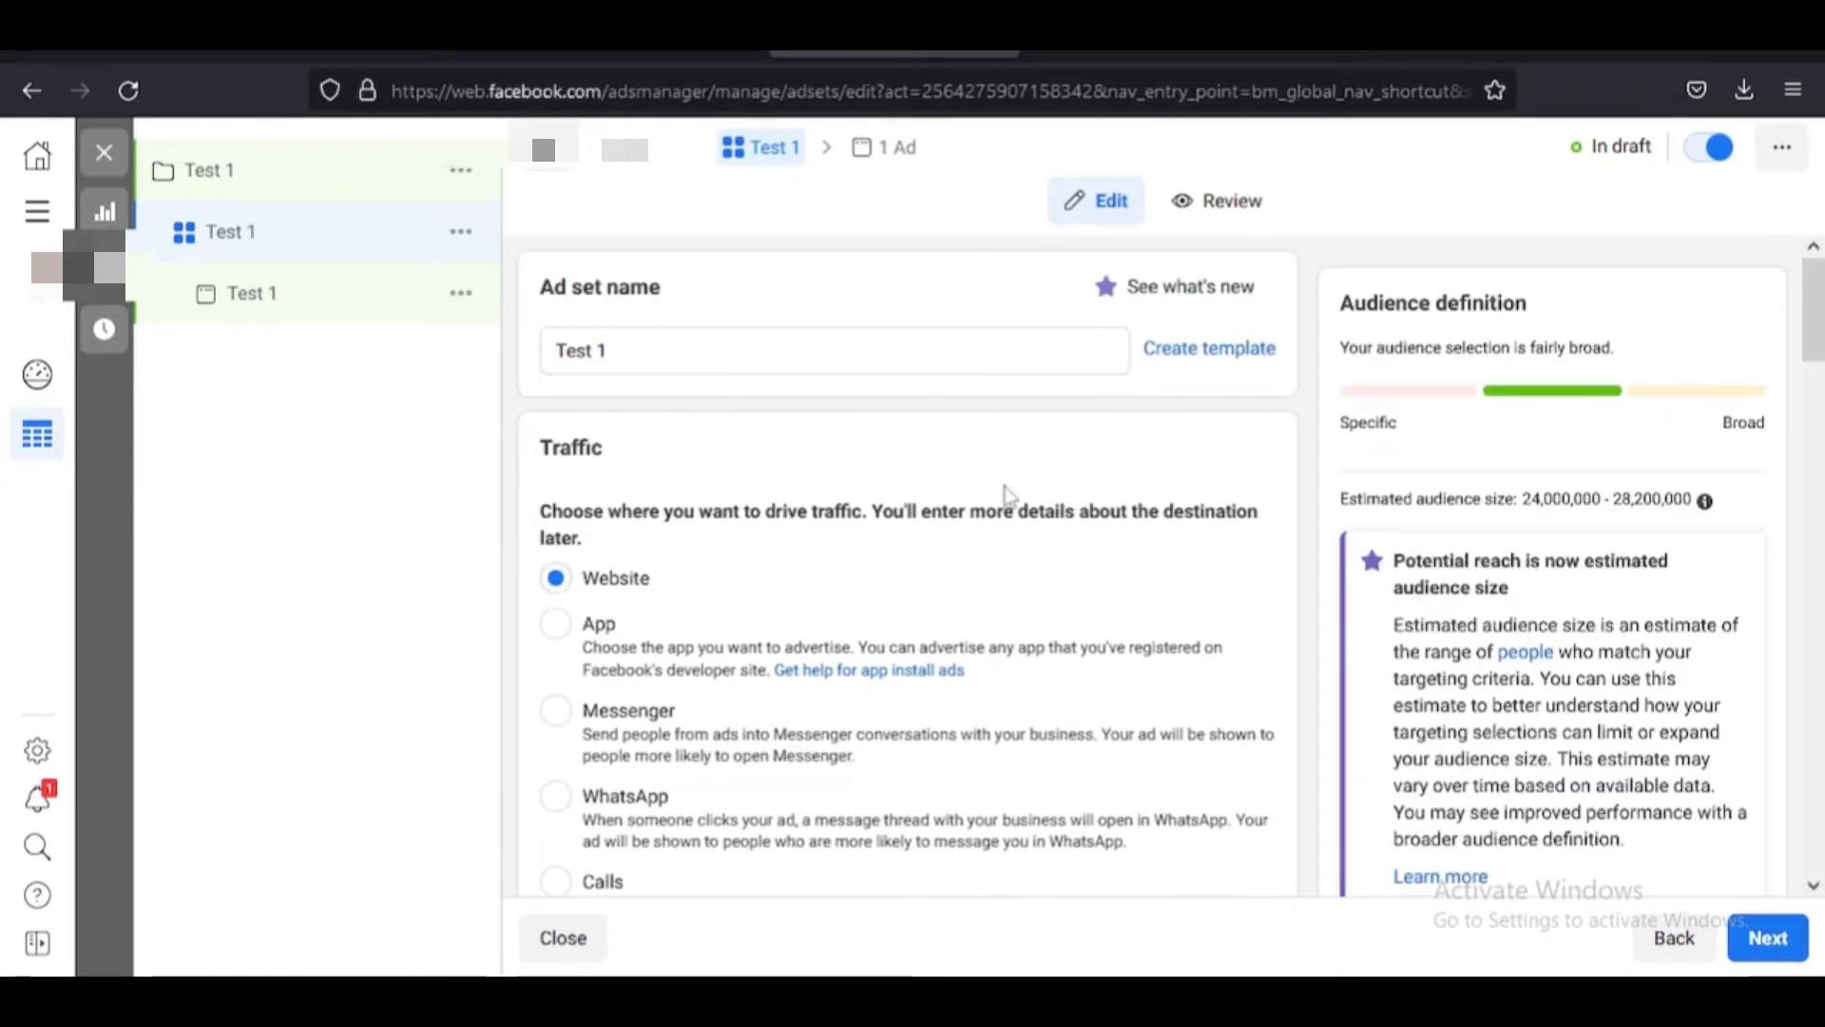
# Set the ad set's daily budget to ₦2500, keeping Website as the traffic destination
pyautogui.moveTo(1817, 347); pyautogui.dragTo(1817, 397)
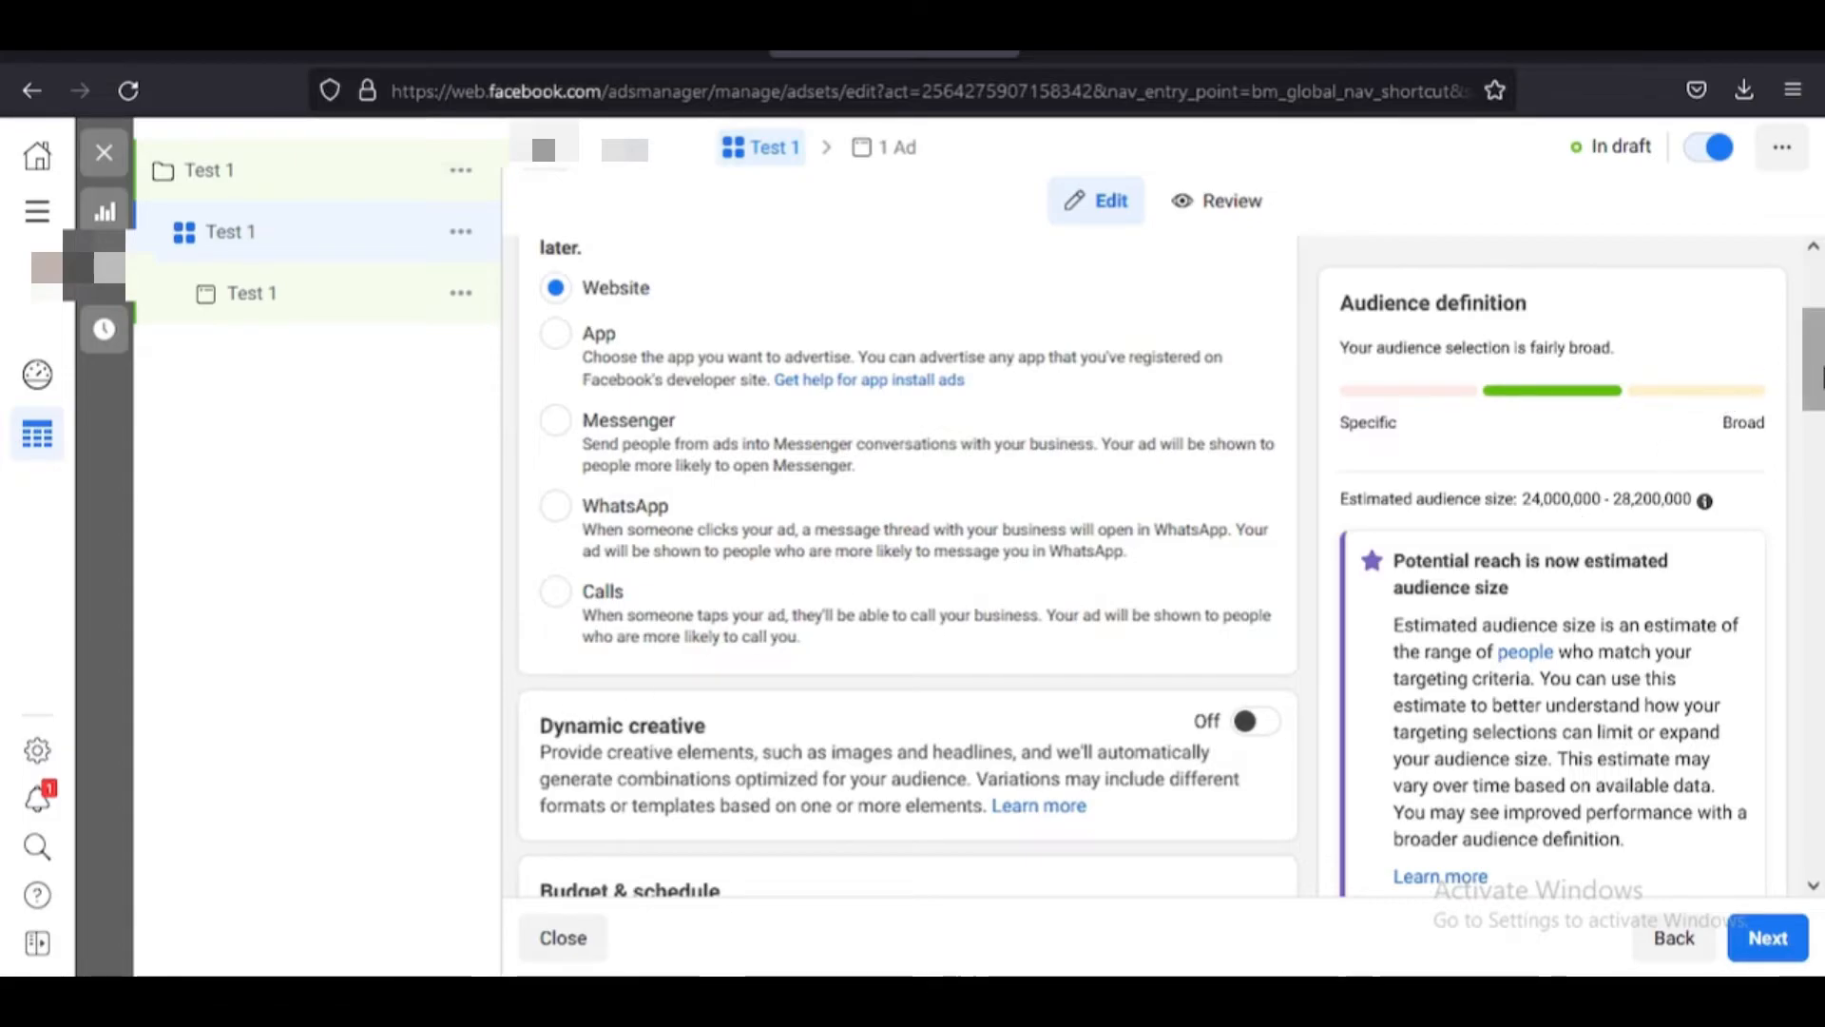
pyautogui.moveTo(1821, 376); pyautogui.dragTo(1817, 483)
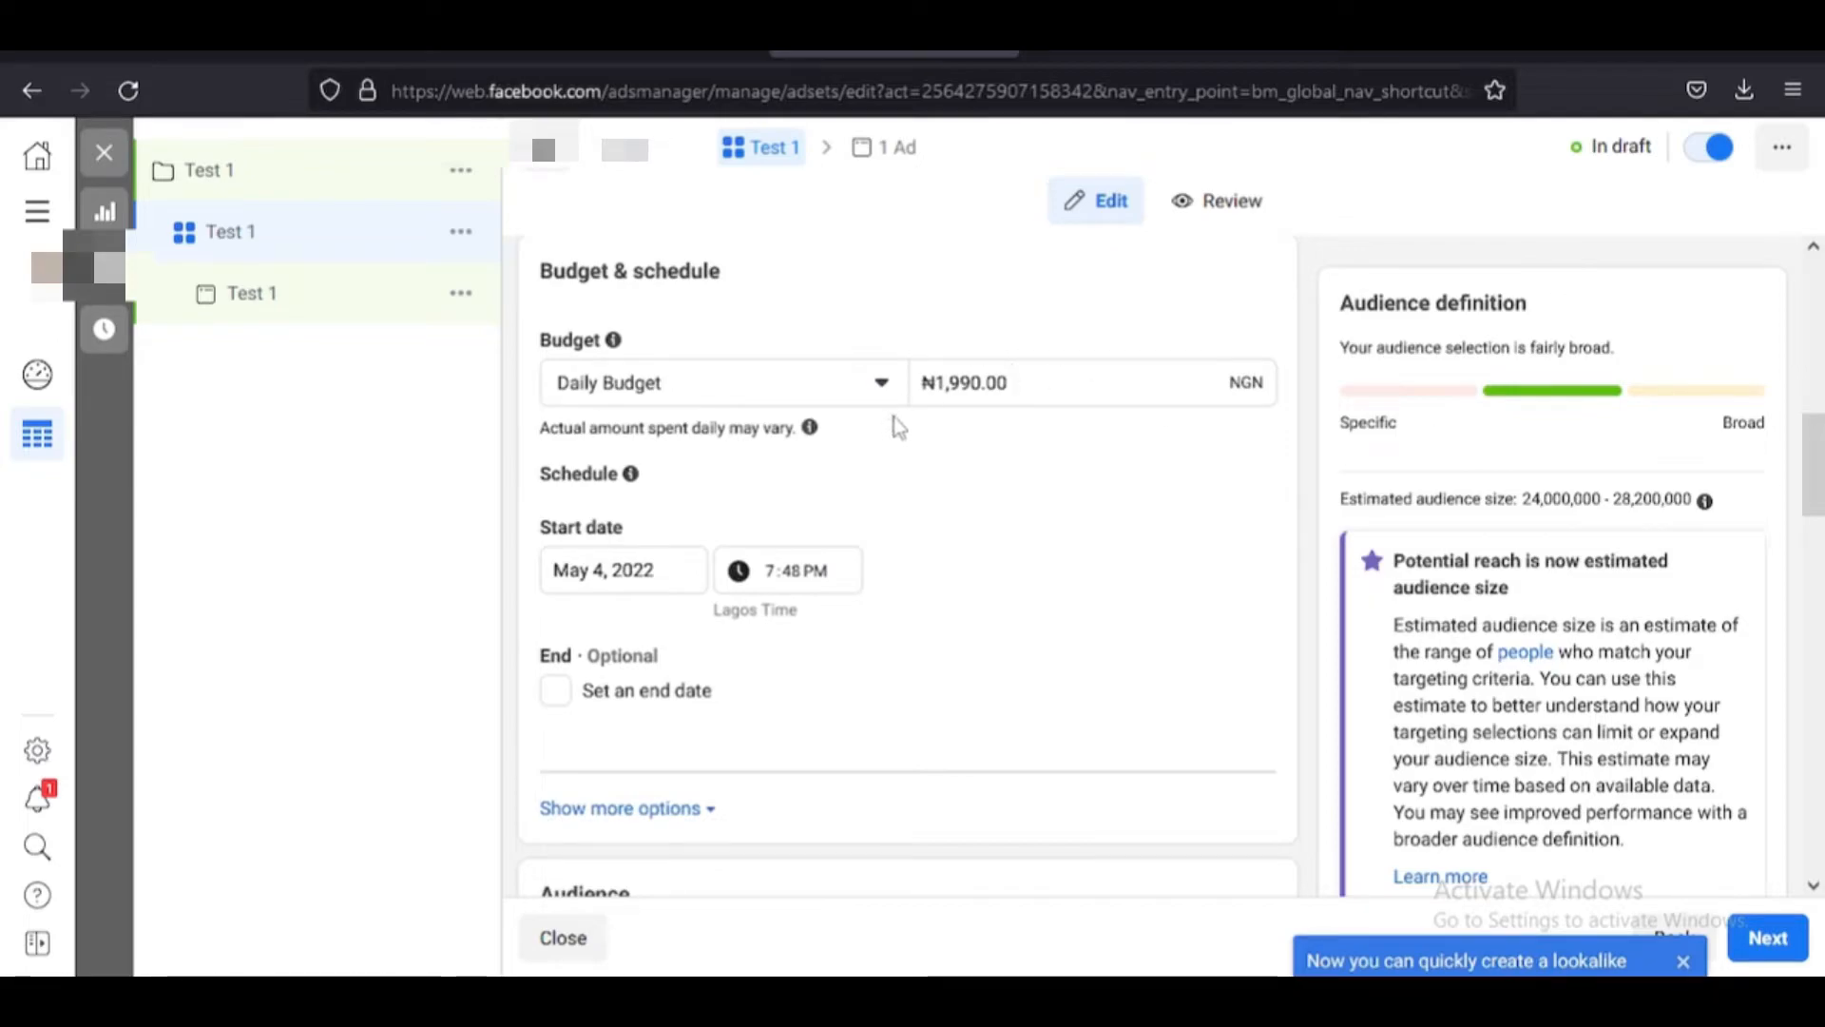
pyautogui.click(1017, 382)
pyautogui.press('BackSpace')
pyautogui.press('BackSpace')
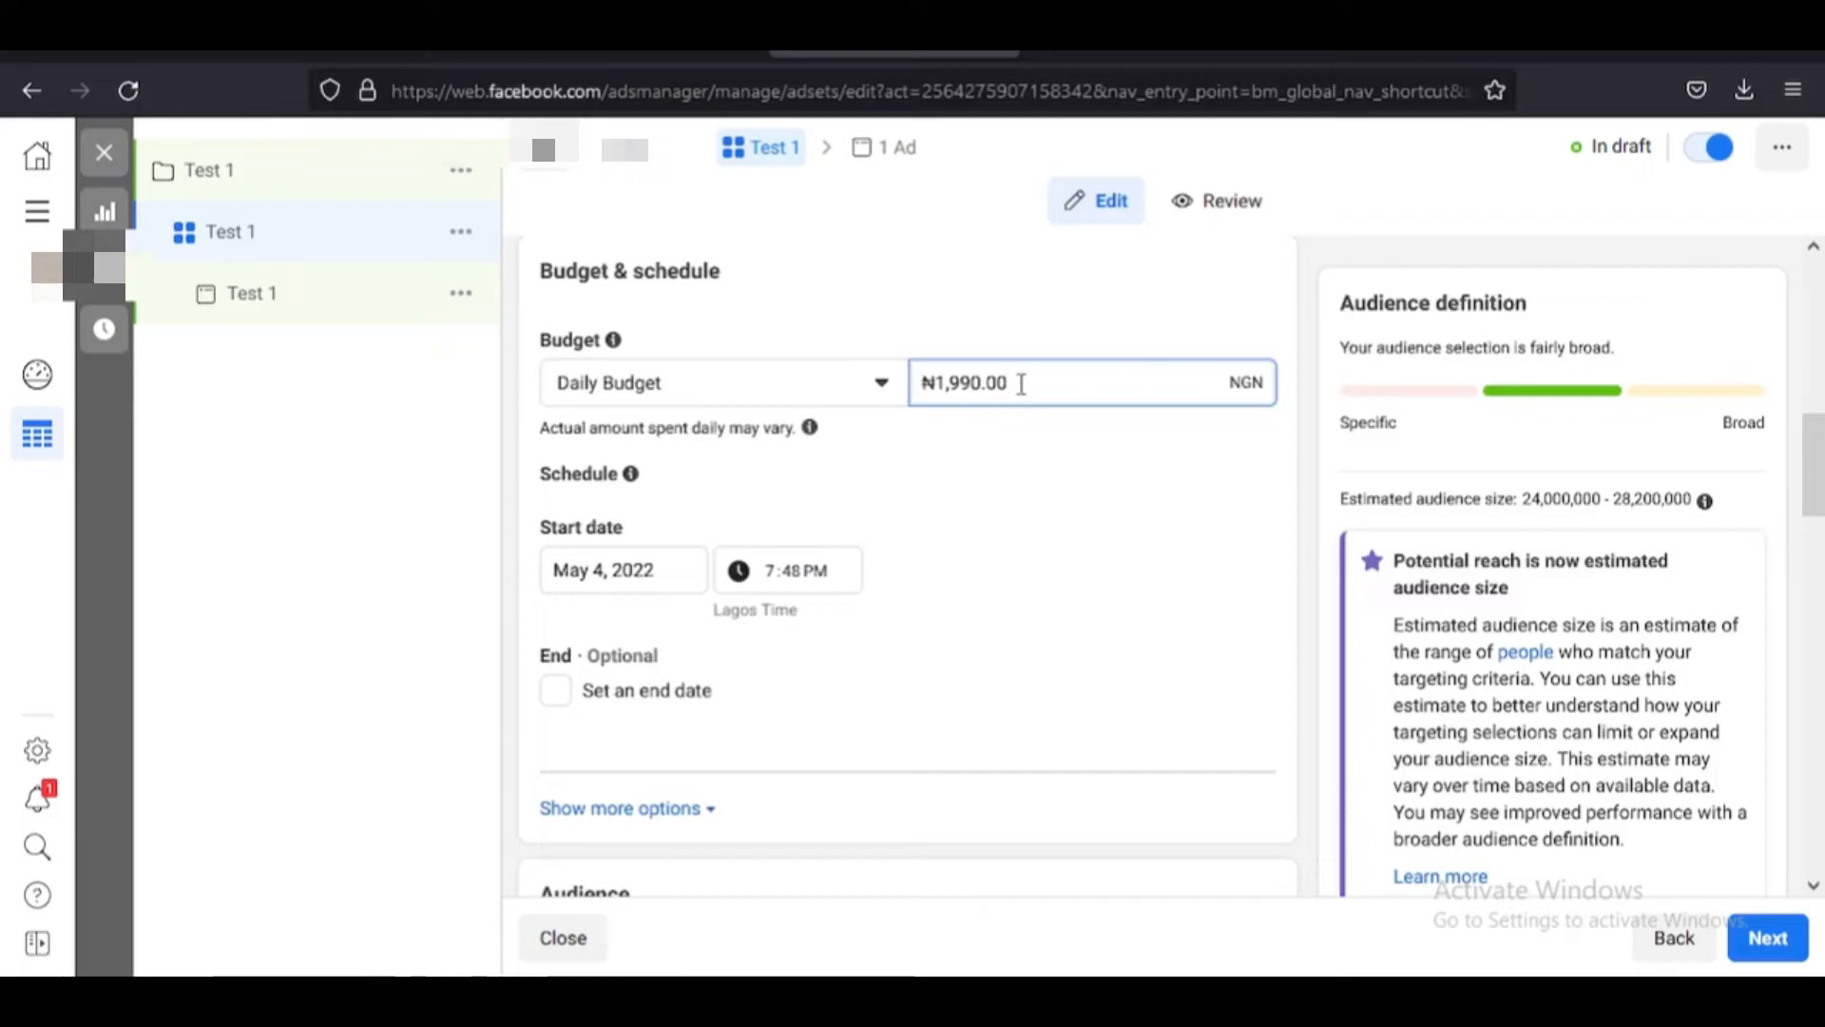
pyautogui.press('BackSpace')
pyautogui.press('BackSpace')
pyautogui.press('BackSpace')
pyautogui.press('BackSpace')
pyautogui.press('BackSpace')
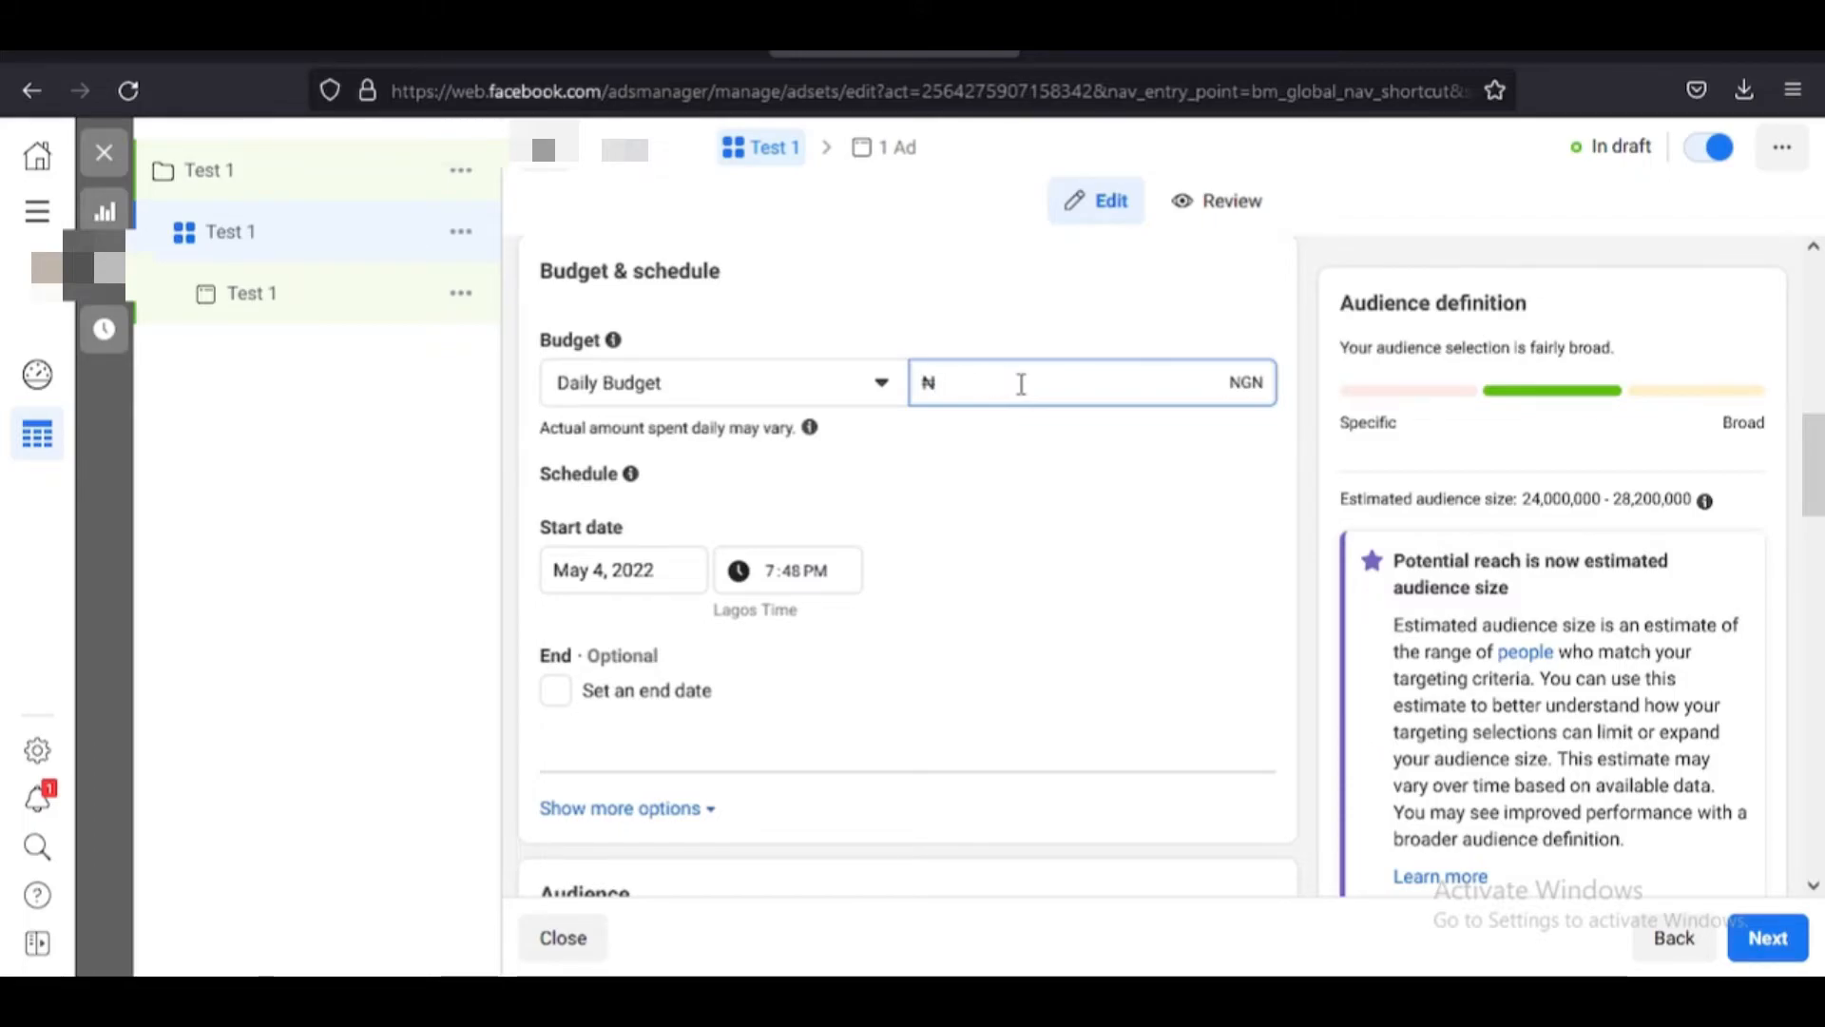
pyautogui.write('2500')
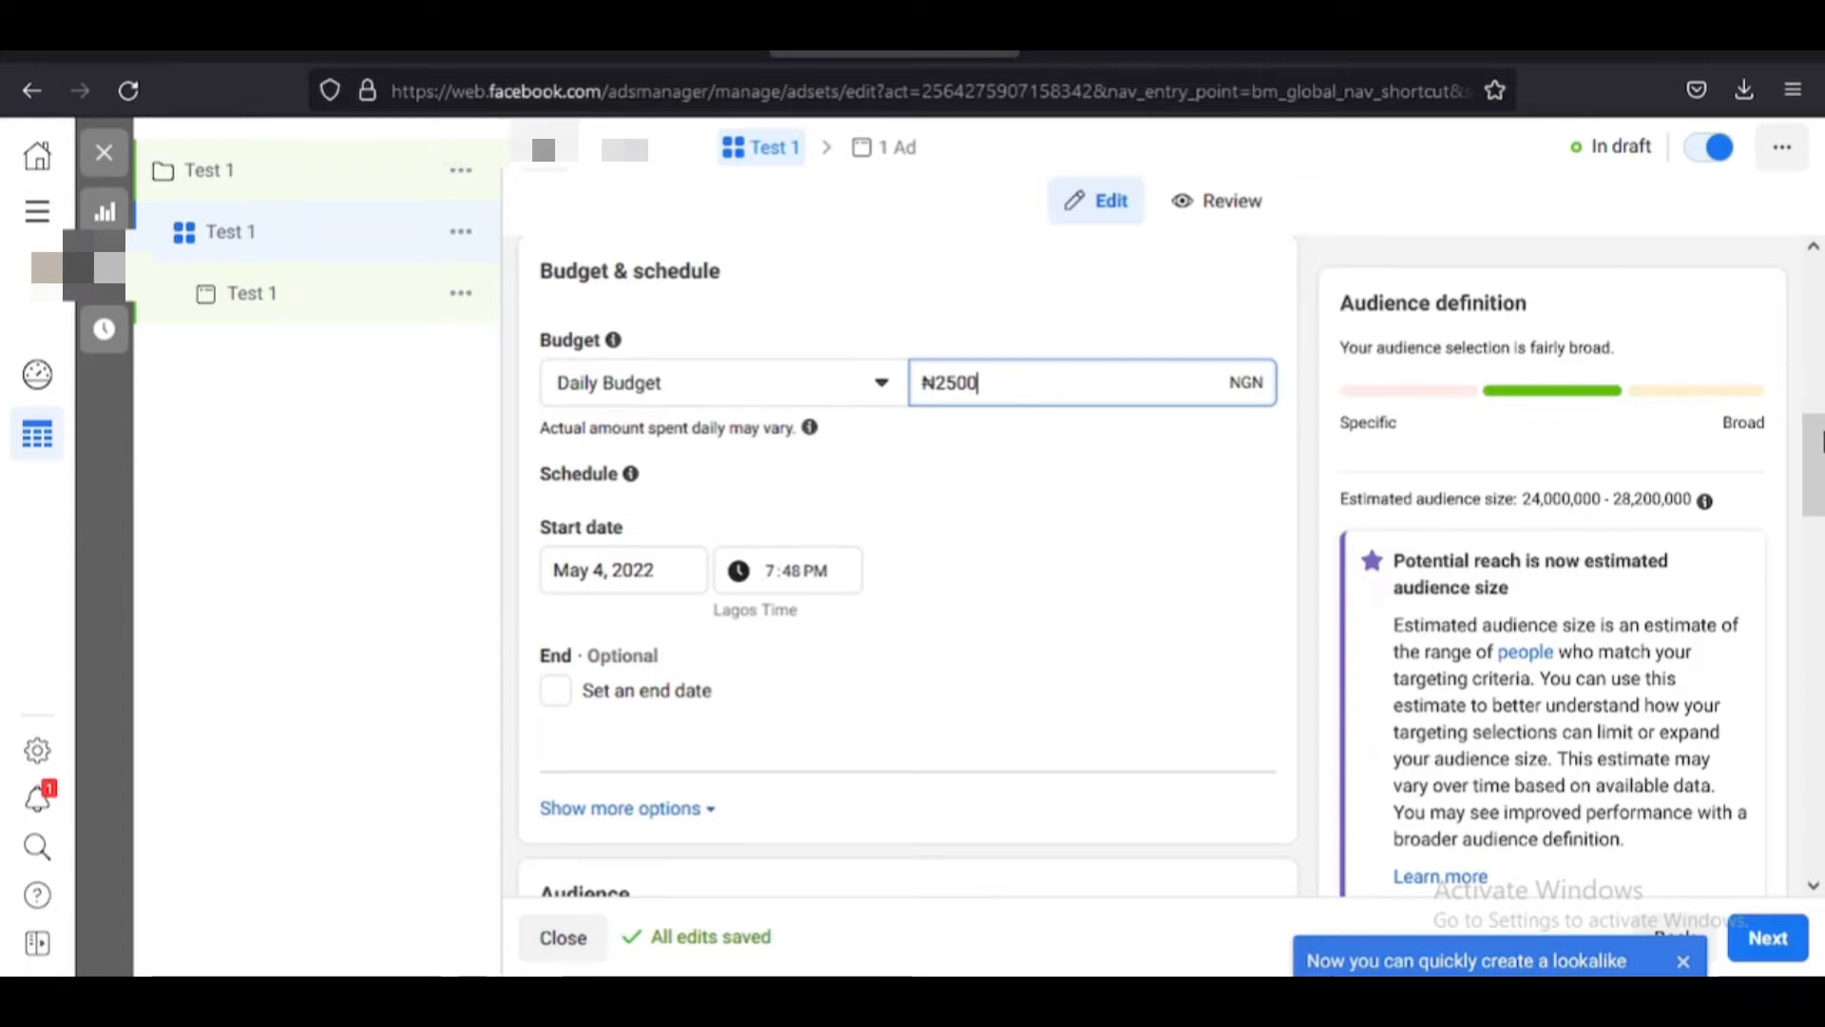
# Set the ad set's start time to 9:48 PM on May 4, 2022
pyautogui.moveTo(1820, 462); pyautogui.dragTo(1820, 487)
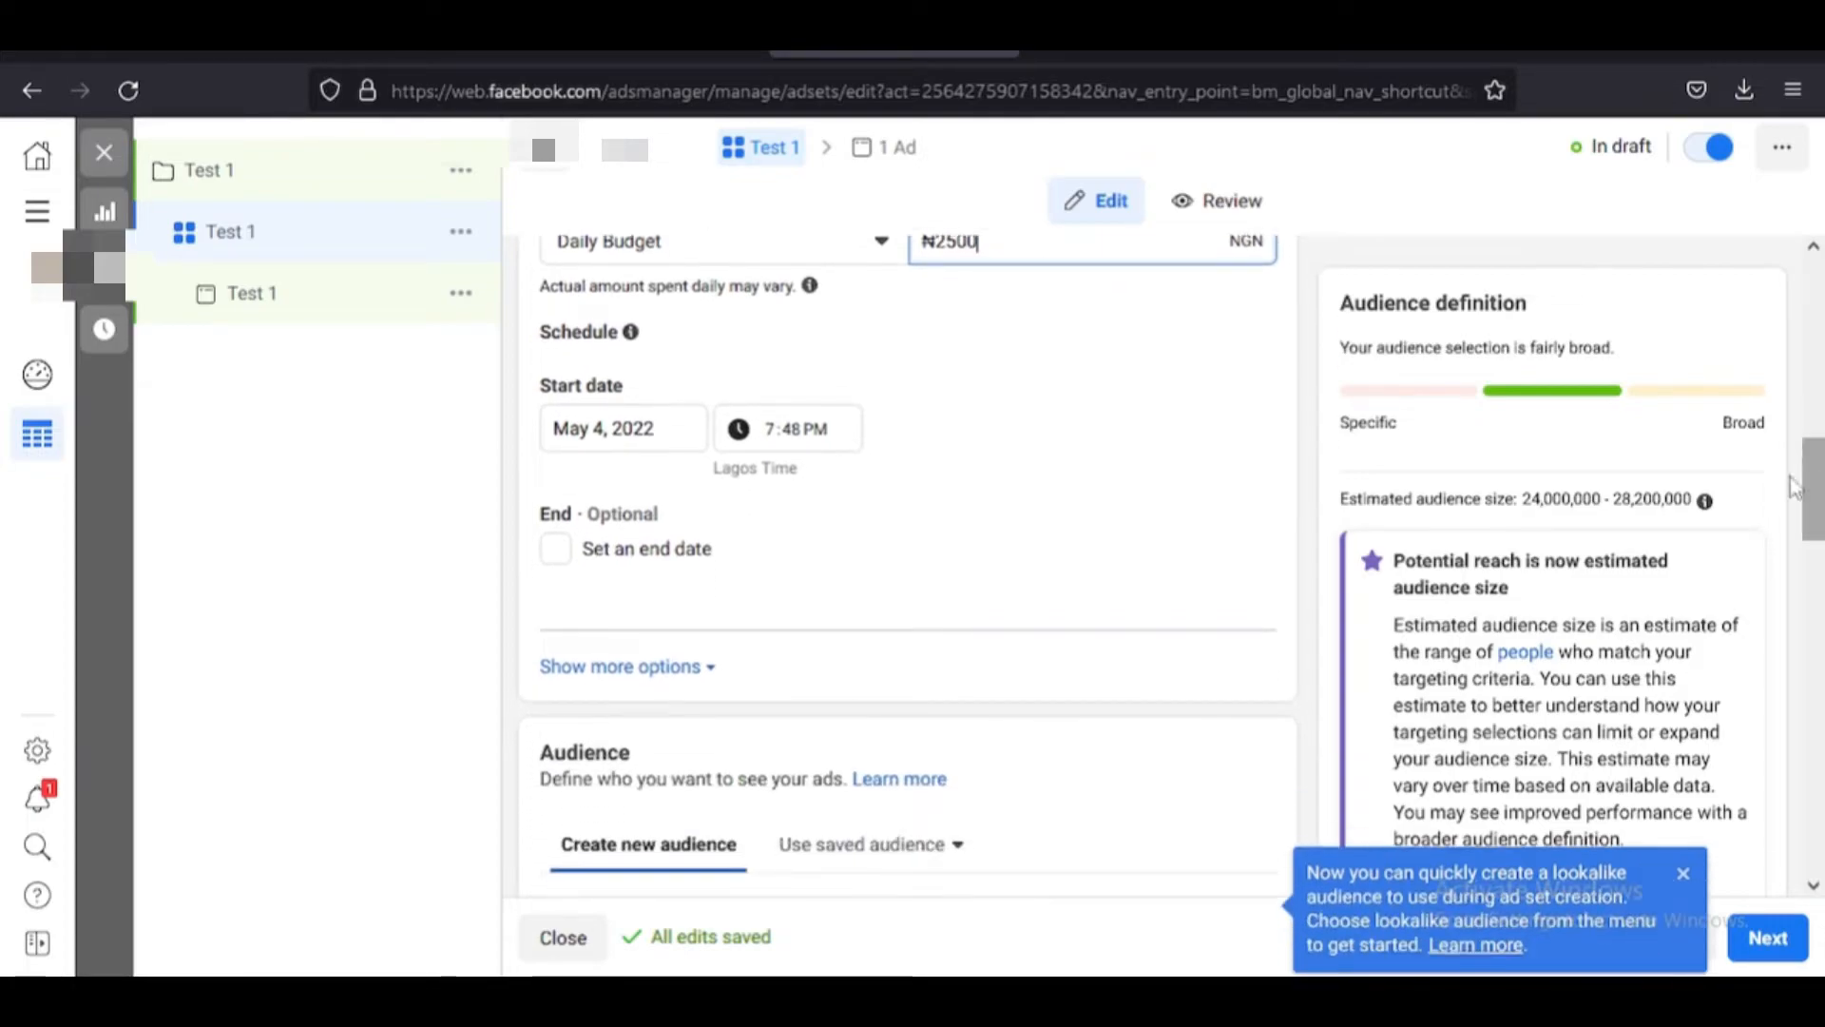
pyautogui.click(774, 436)
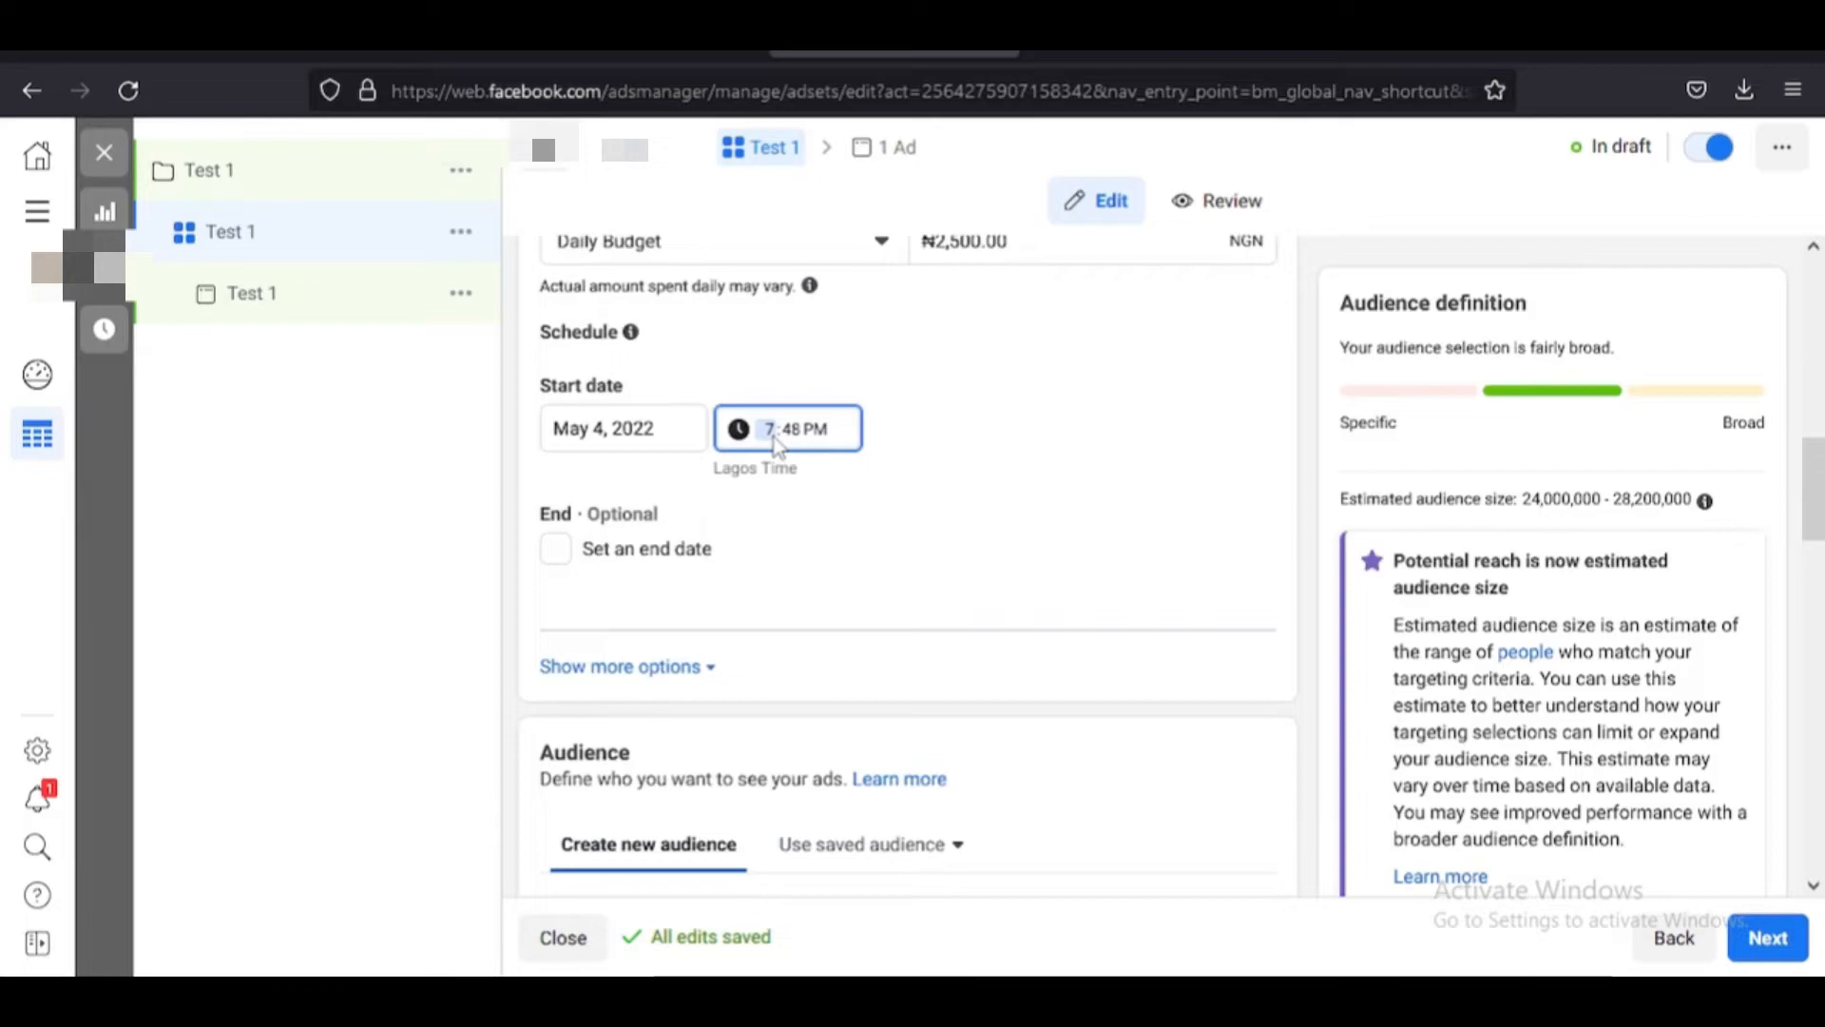
pyautogui.click(1019, 481)
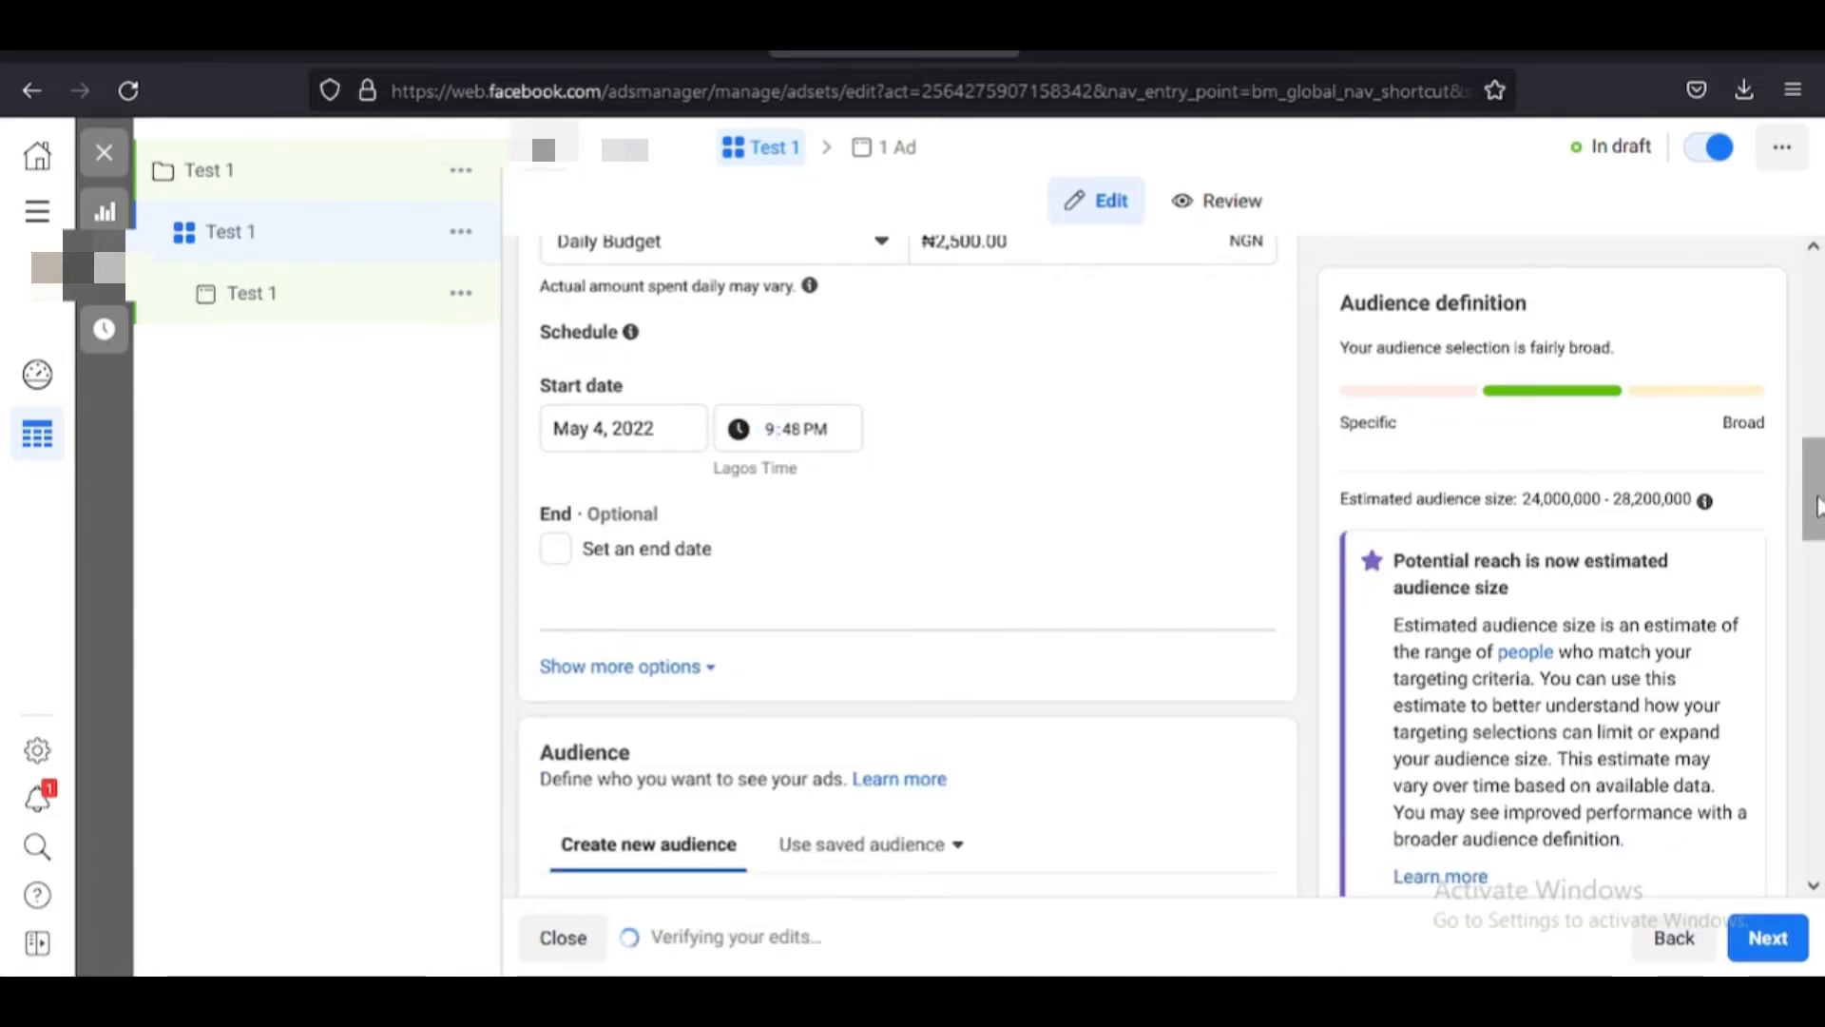
# Set the audience's language to English (All)
pyautogui.moveTo(1820, 501); pyautogui.dragTo(1818, 581)
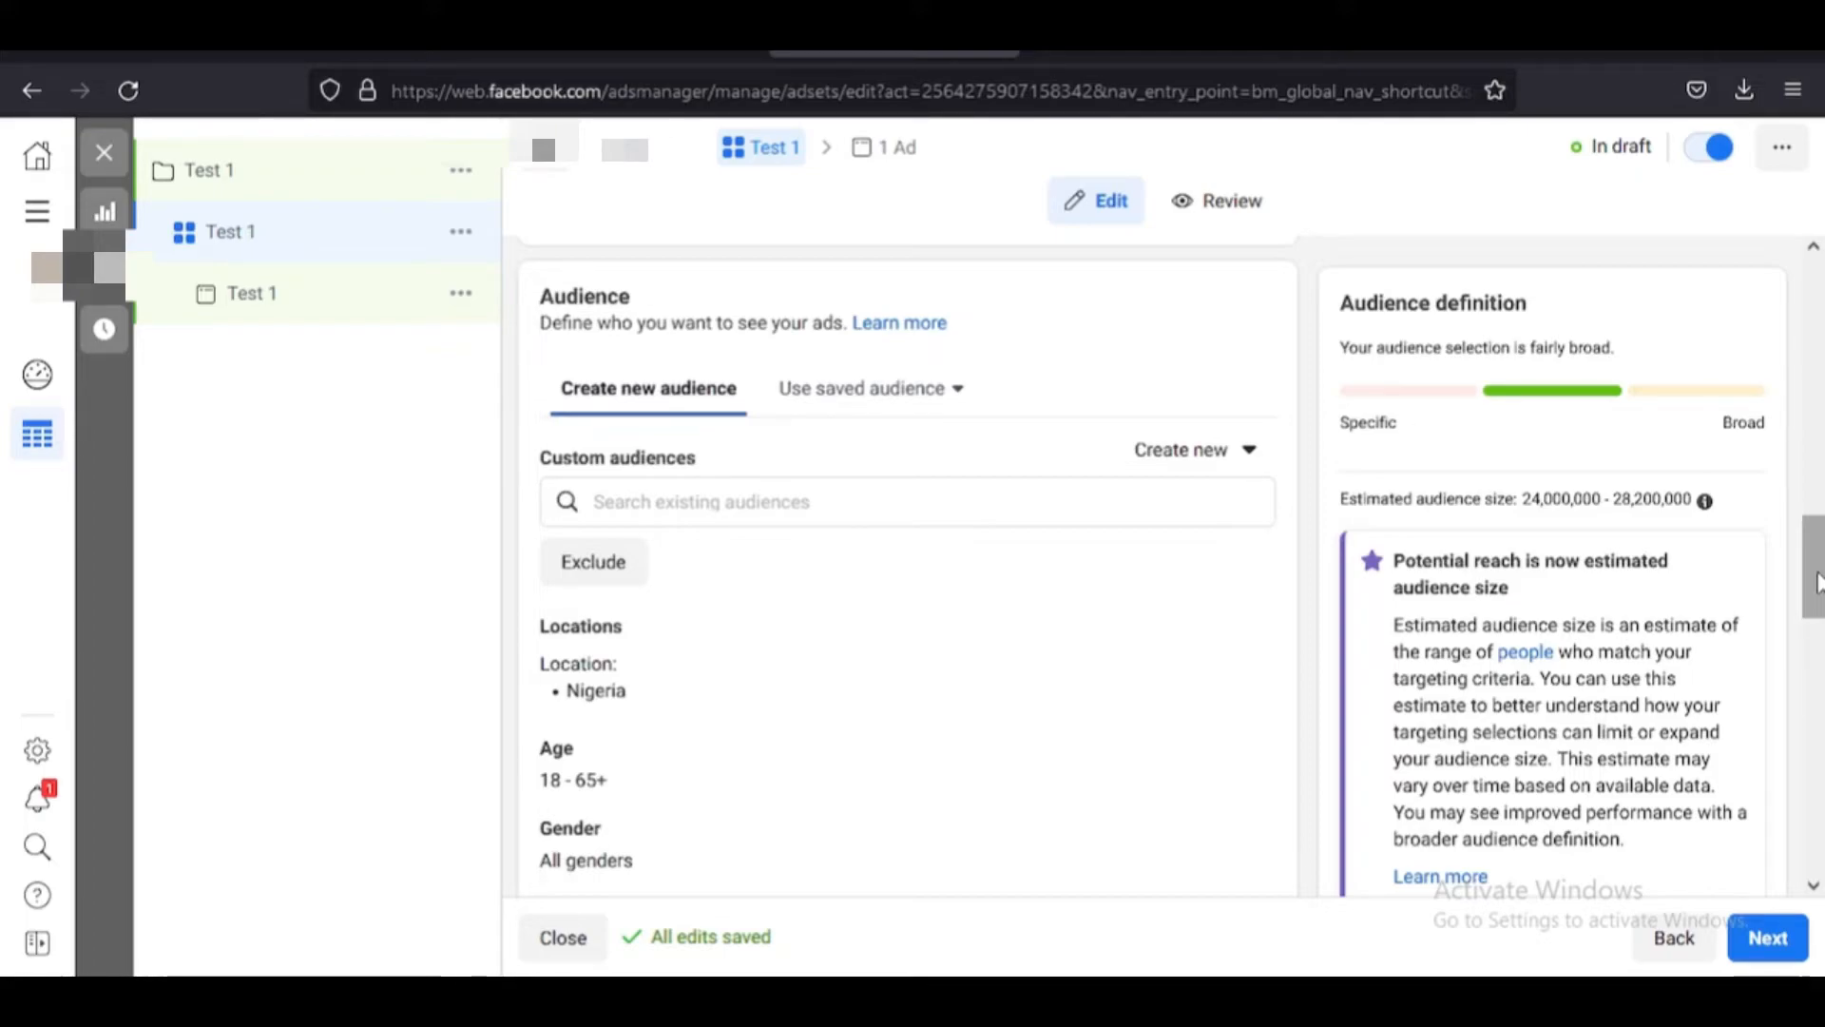
pyautogui.moveTo(1815, 581); pyautogui.dragTo(1816, 712)
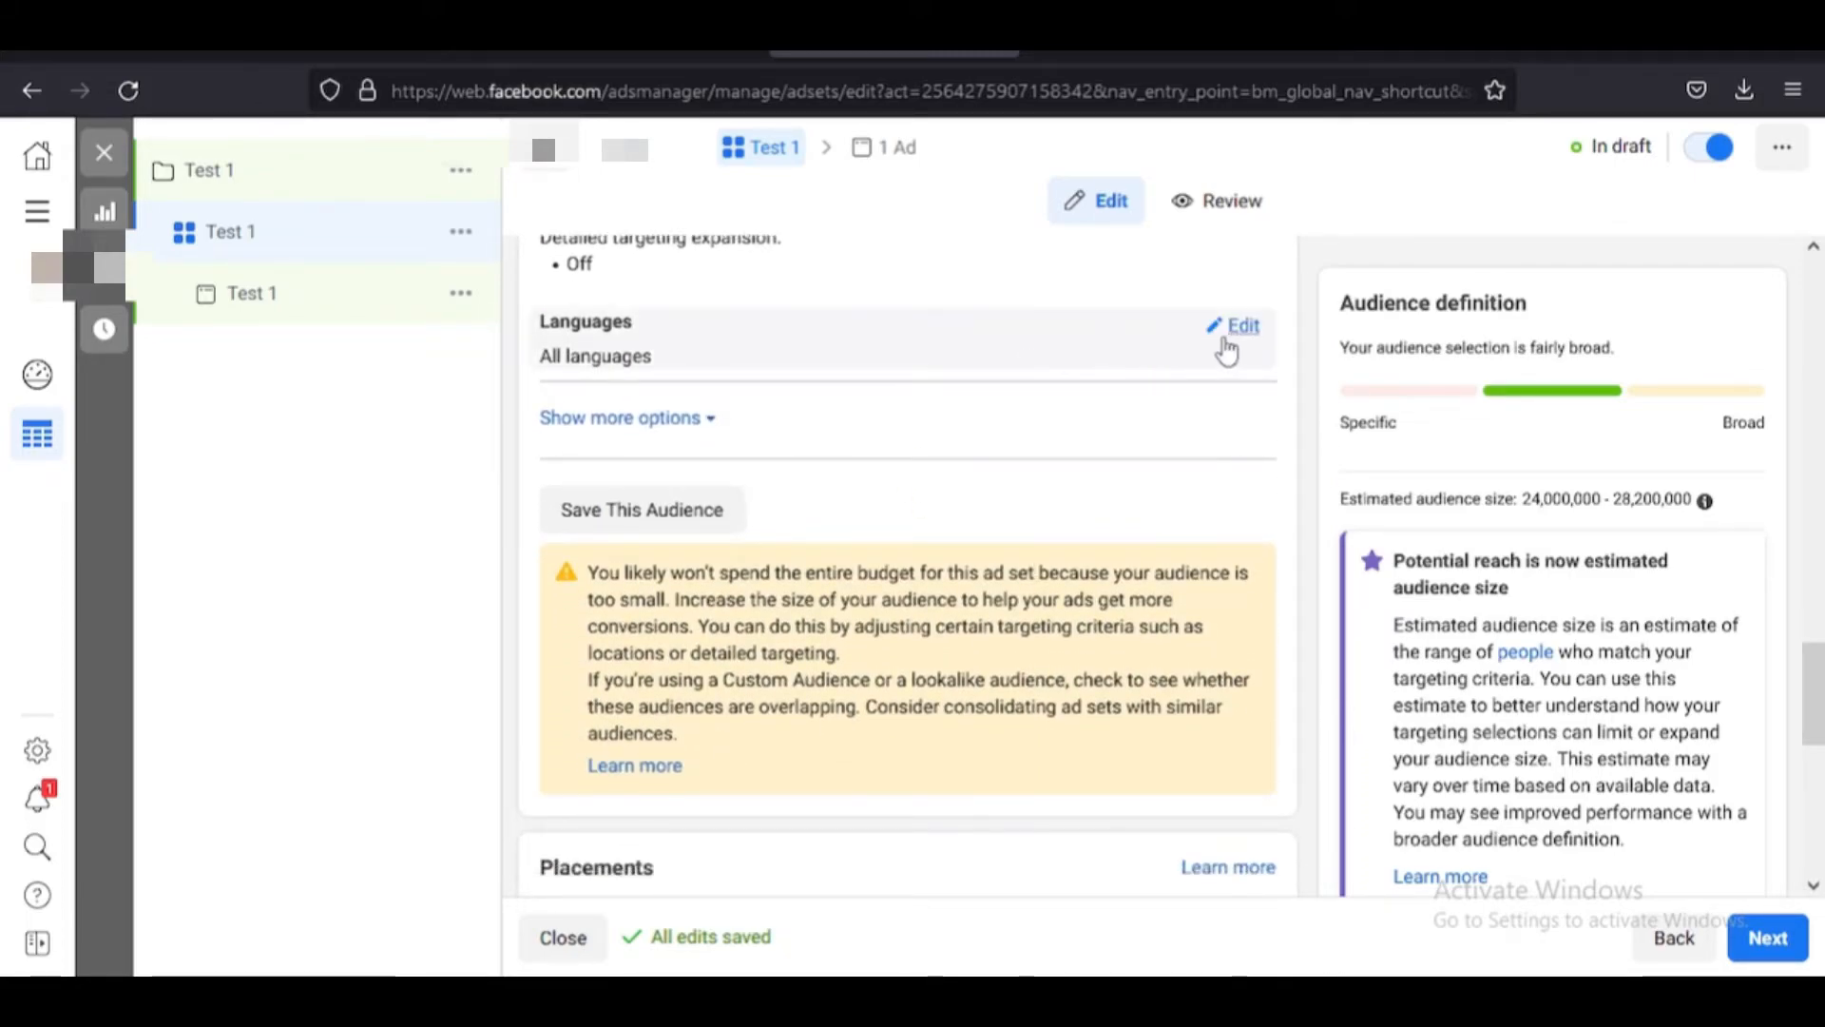
pyautogui.click(1231, 326)
pyautogui.click(906, 361)
pyautogui.write('en')
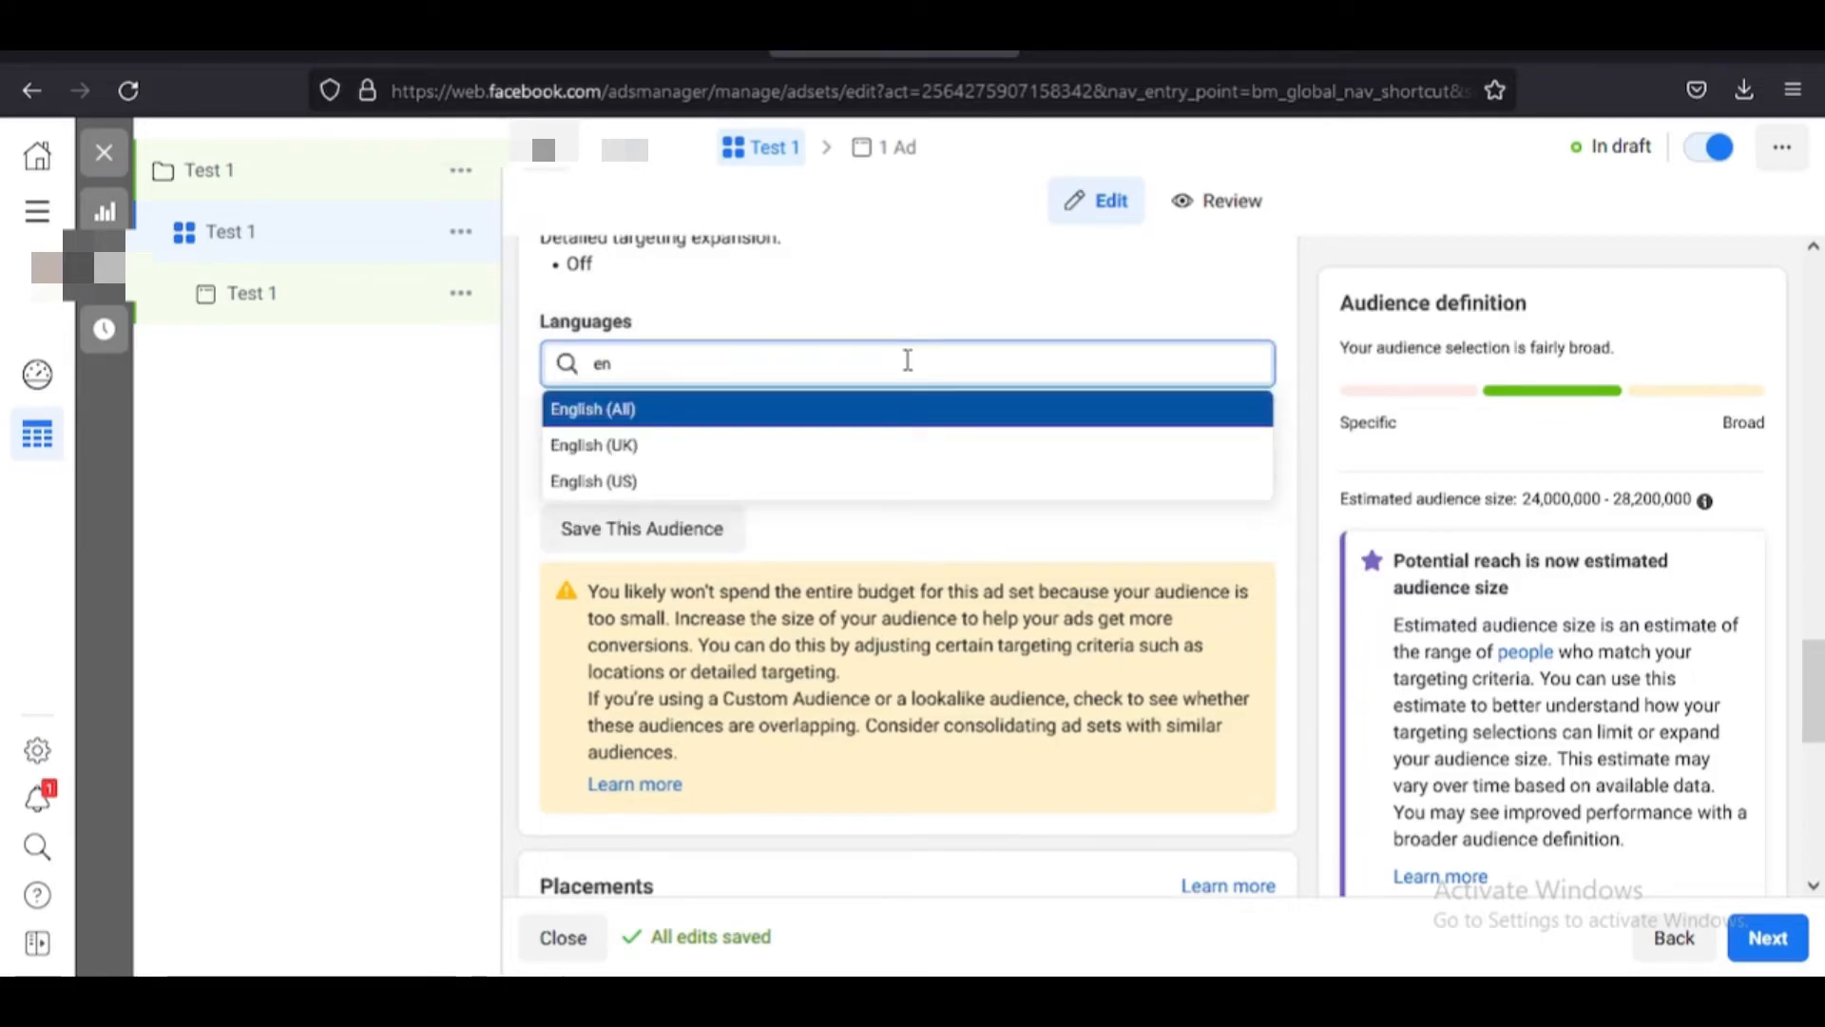
pyautogui.click(858, 411)
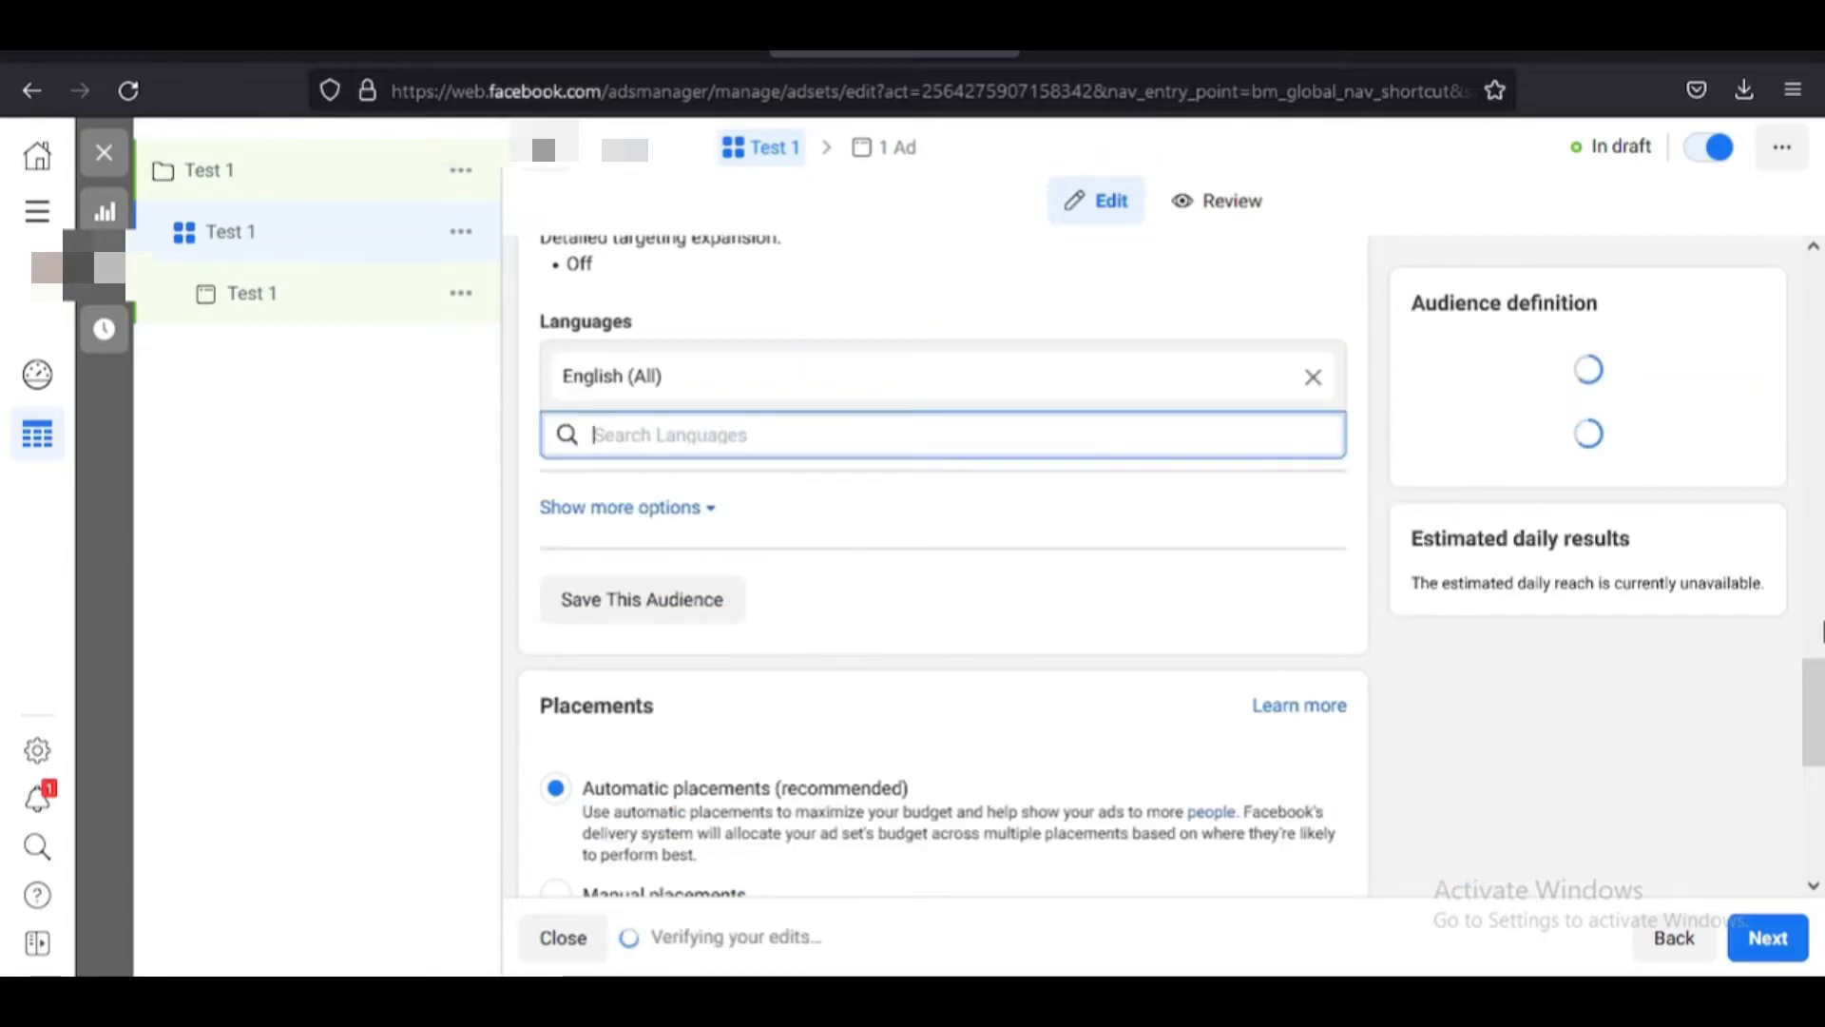
# Change the audience location from the whole country to the city of Lagos, Lagos State, Nigeria, and dismiss the location change notice
pyautogui.moveTo(1820, 722); pyautogui.dragTo(1822, 625)
pyautogui.moveTo(998, 505)
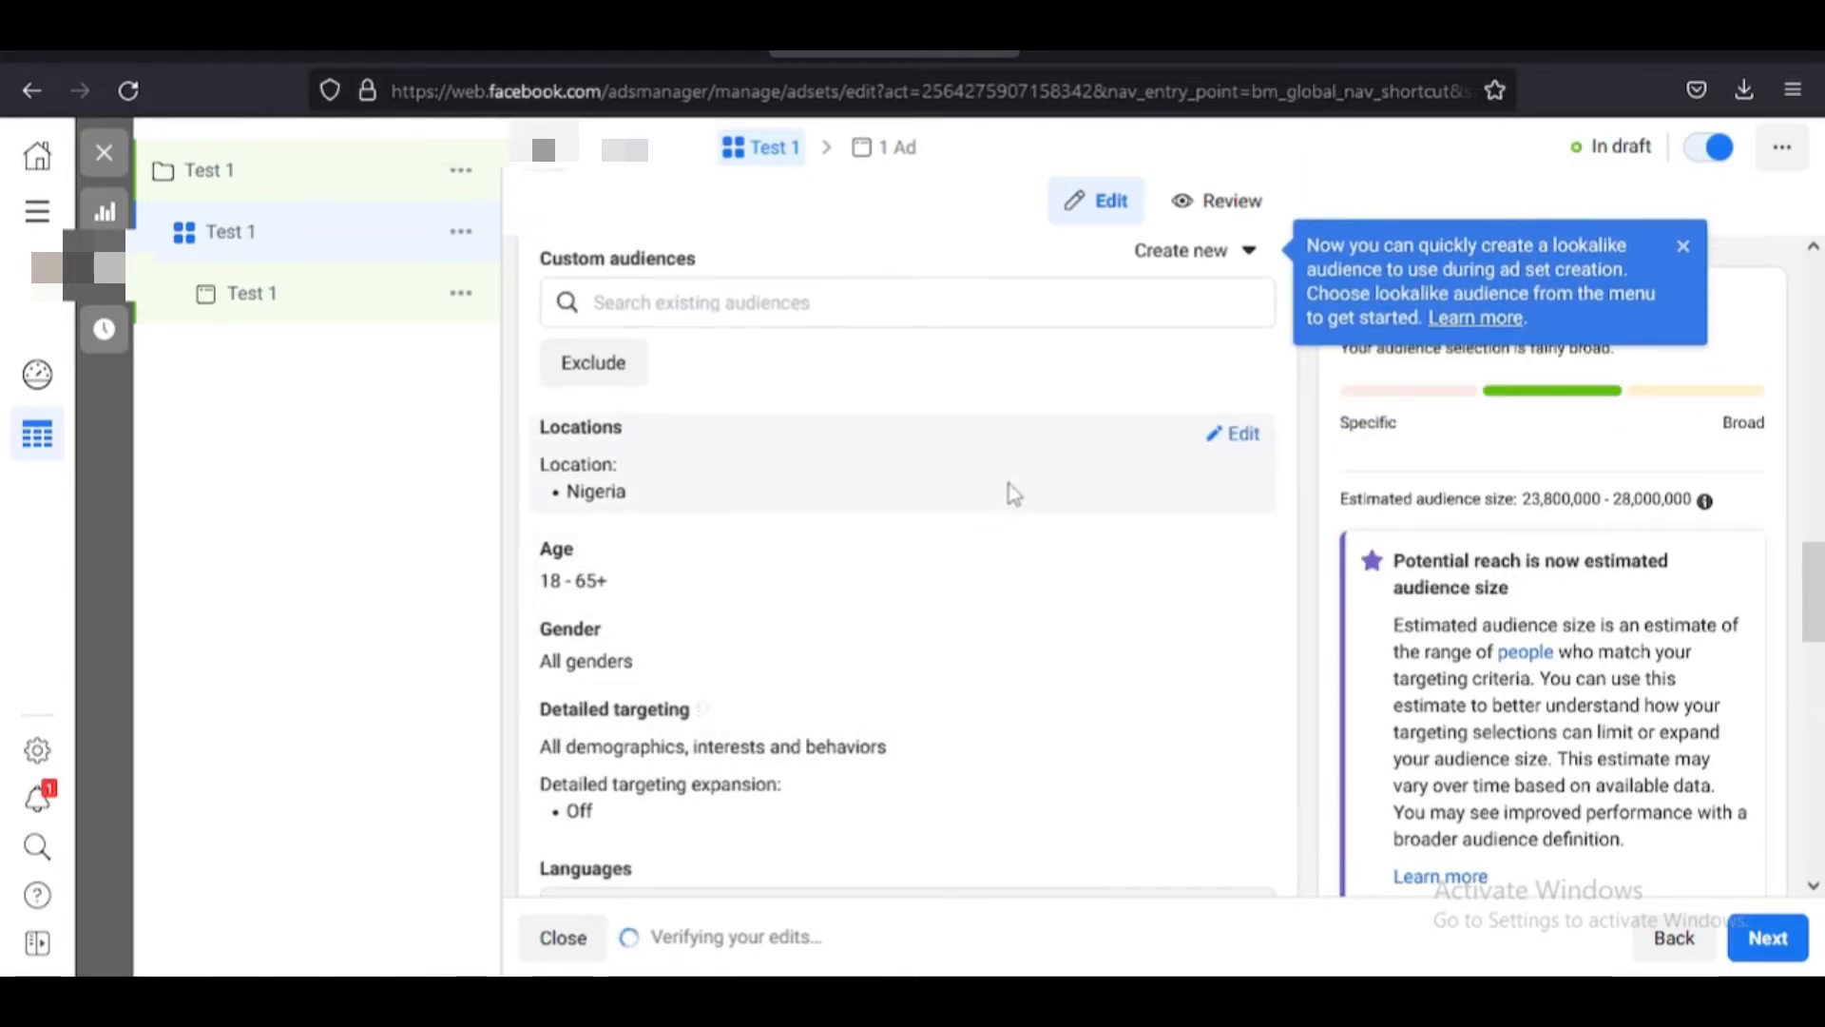
pyautogui.click(1239, 439)
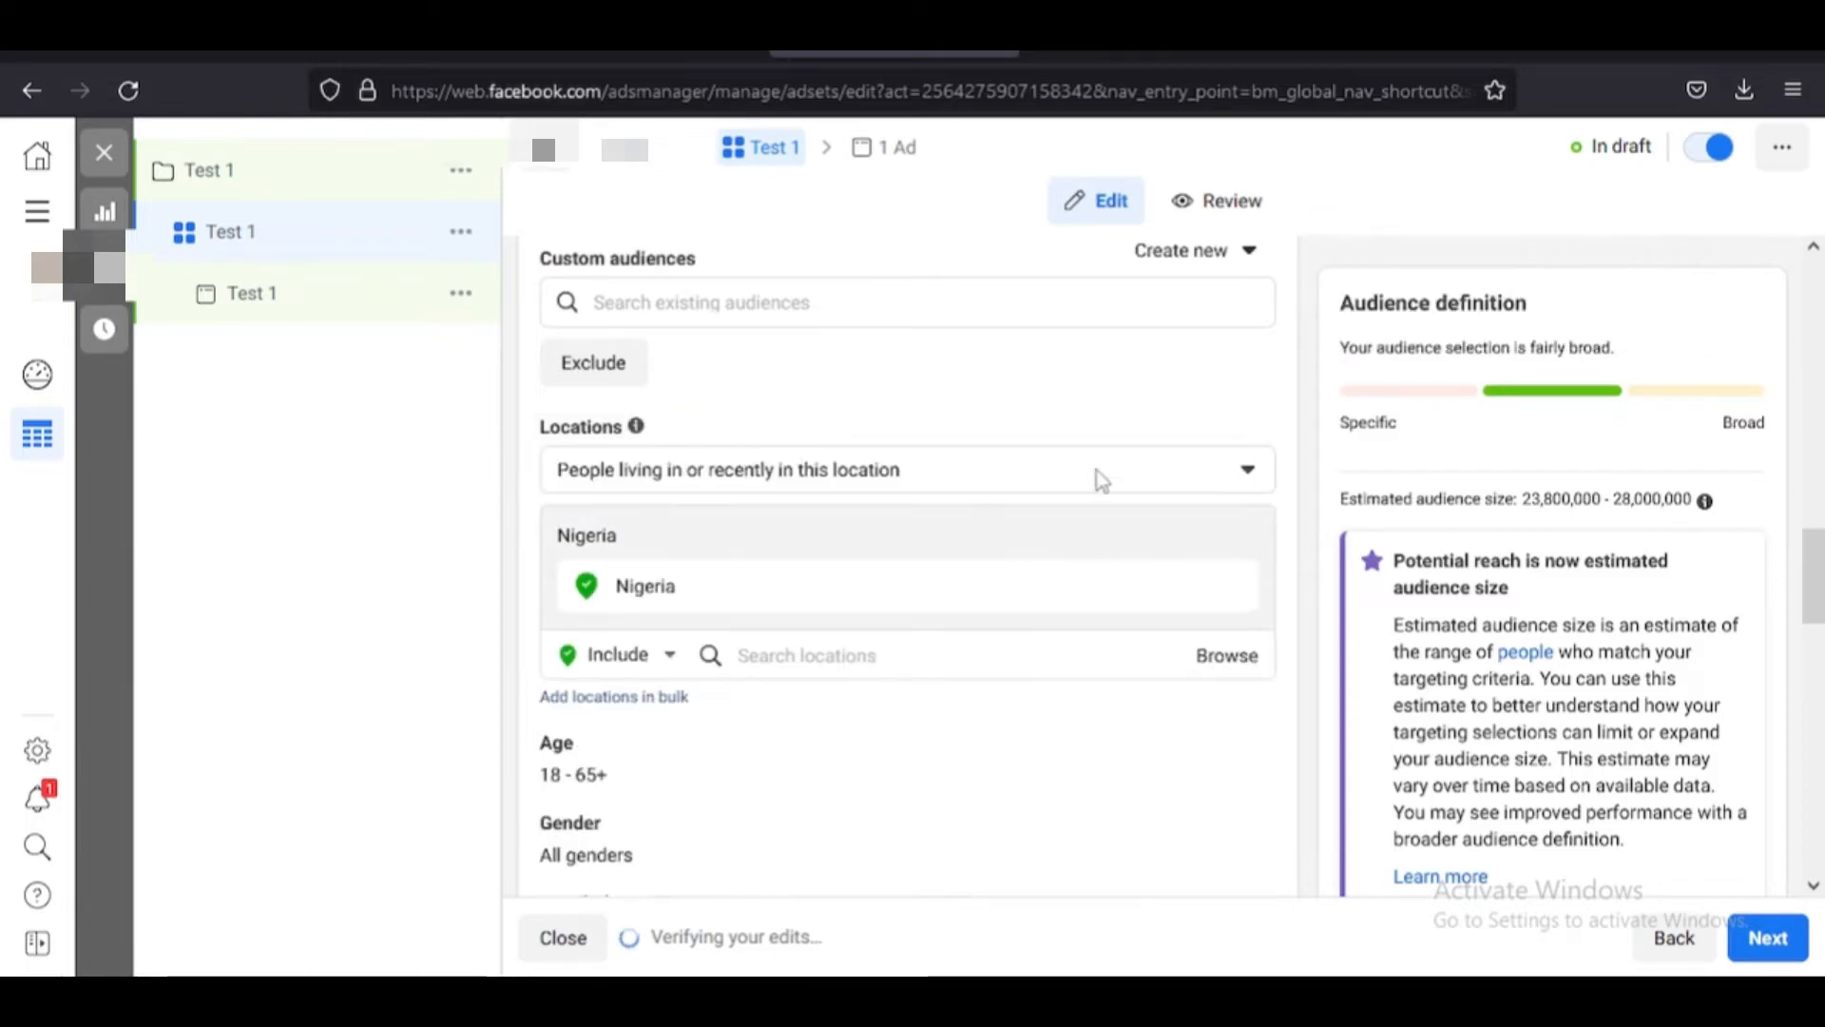
pyautogui.click(801, 654)
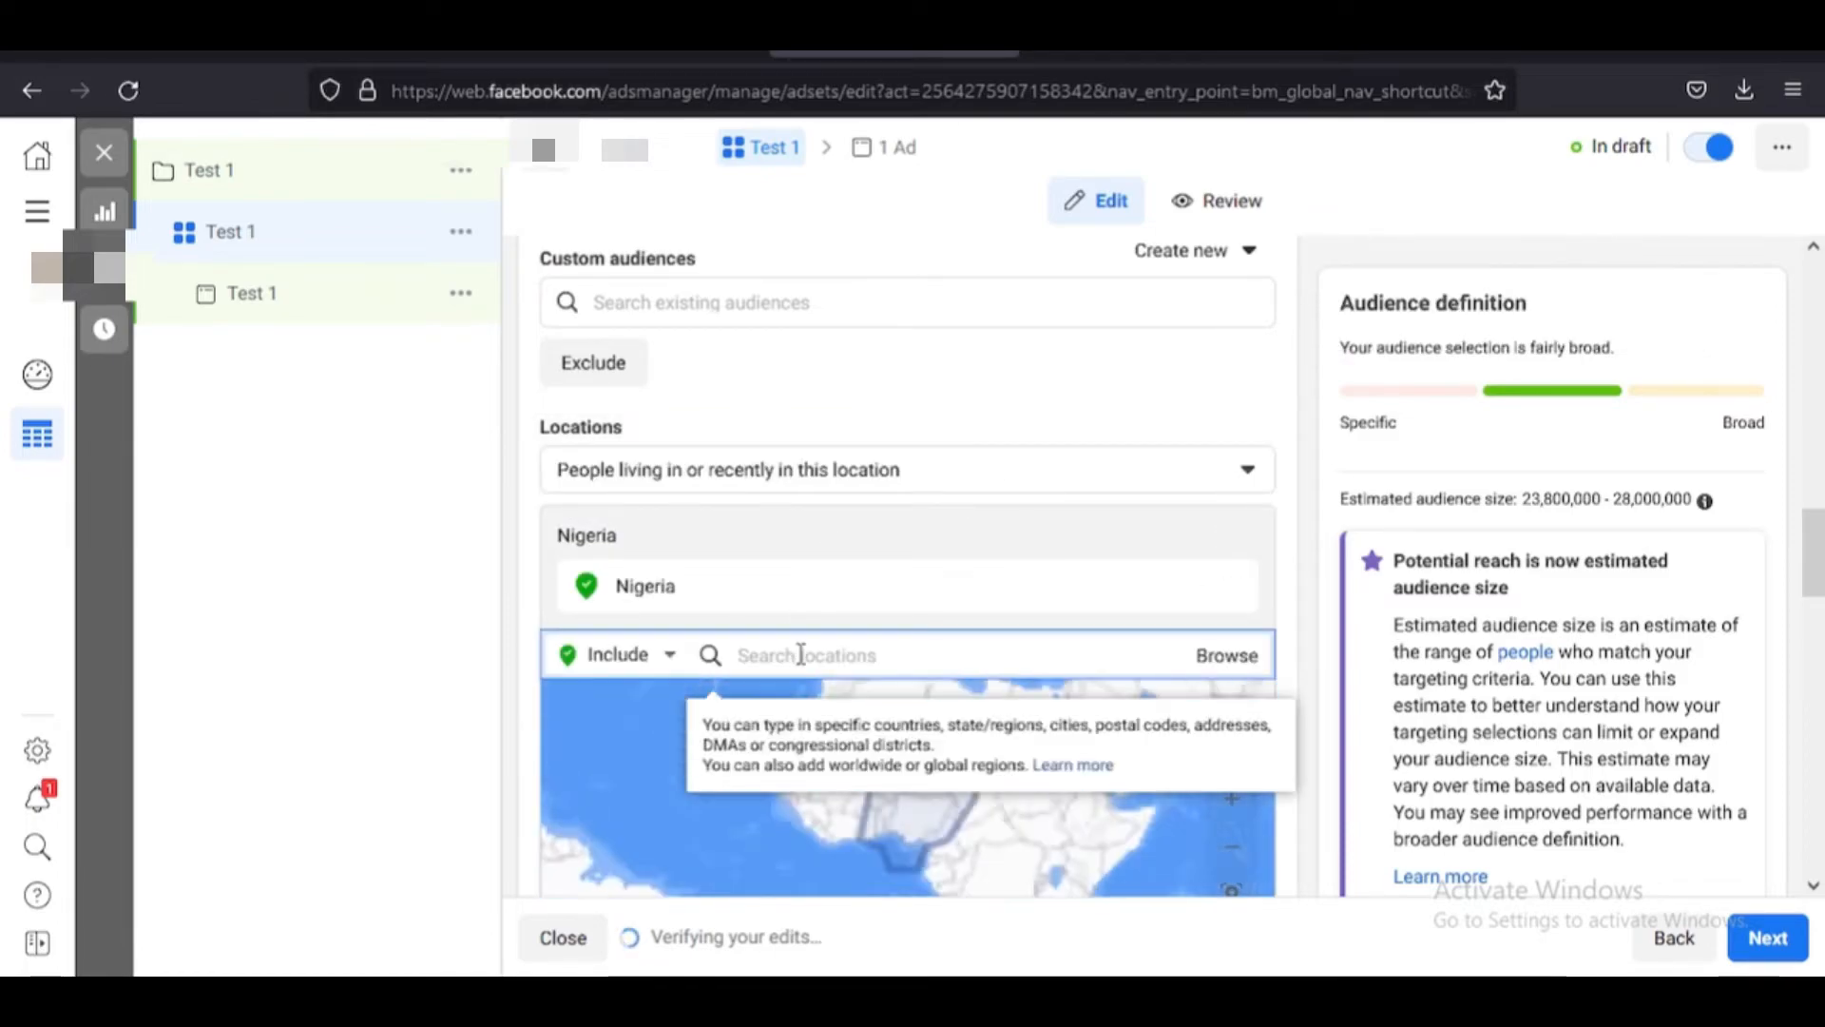
pyautogui.write('lagos')
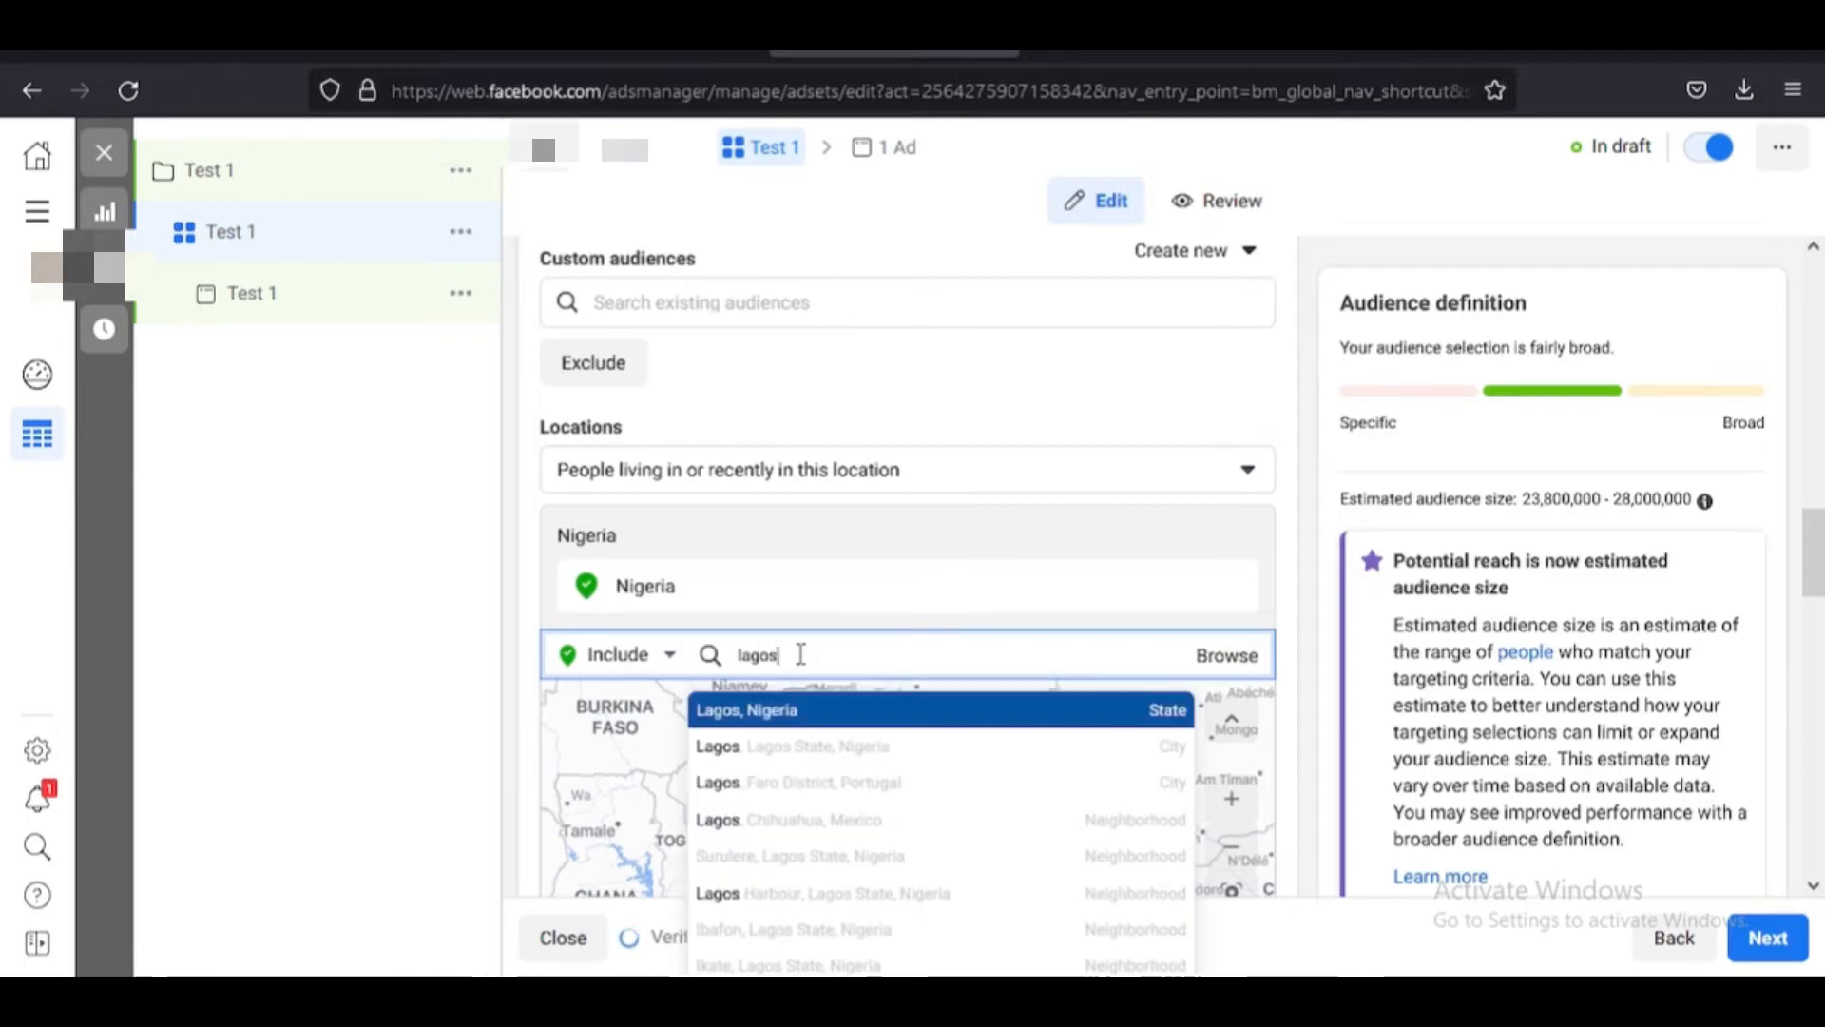
pyautogui.click(810, 745)
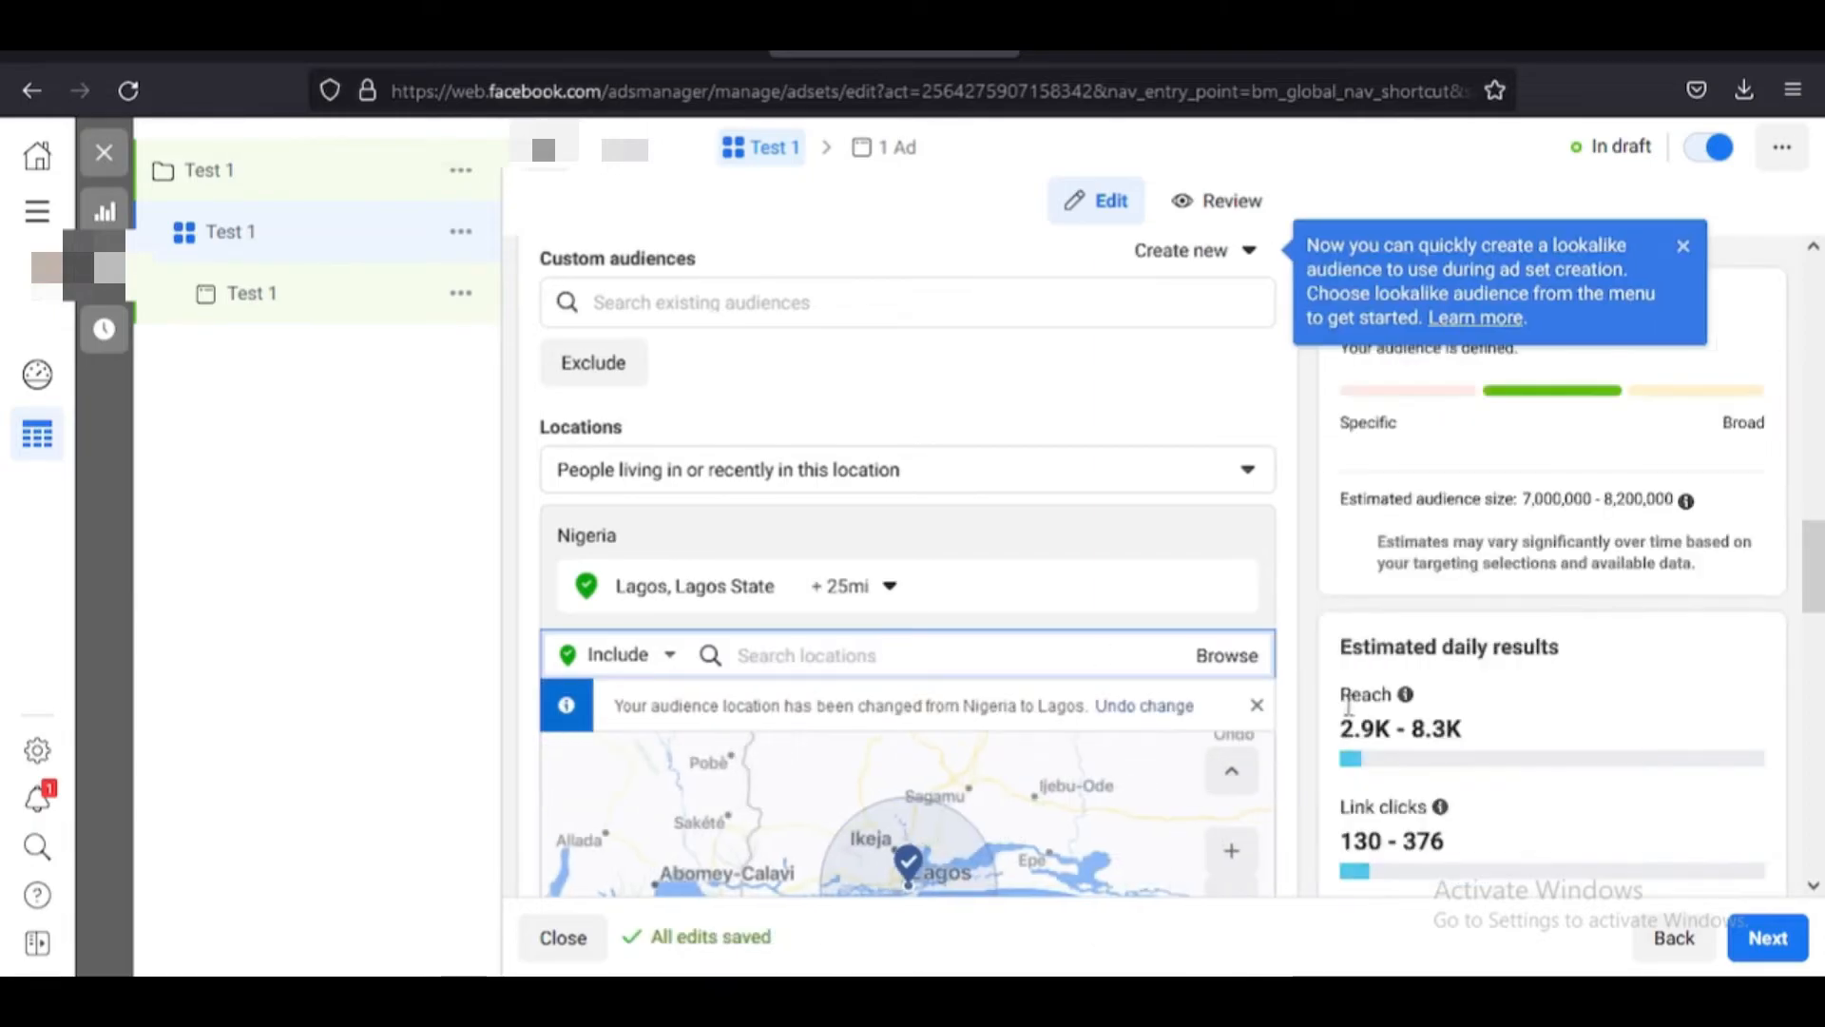
pyautogui.click(1256, 705)
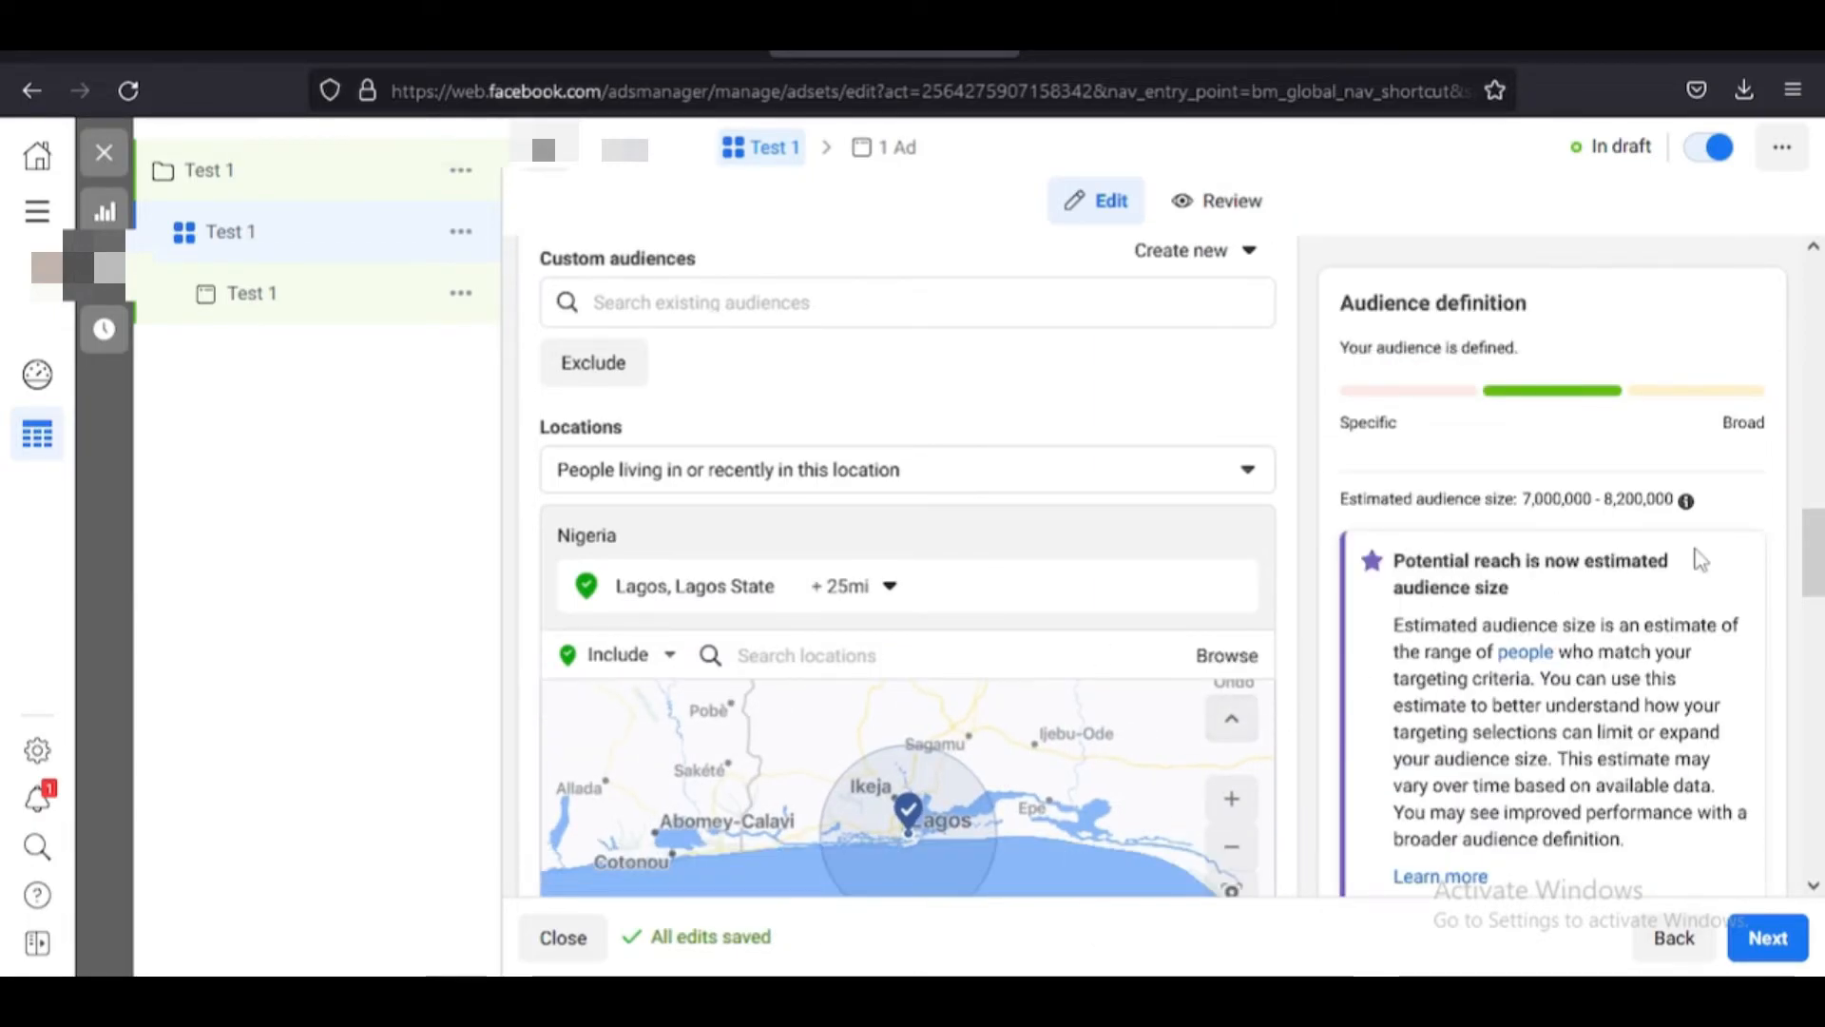
# Add the Engaged Shoppers purchase behavior to the audience's detailed targeting
pyautogui.moveTo(1812, 551); pyautogui.dragTo(1815, 629)
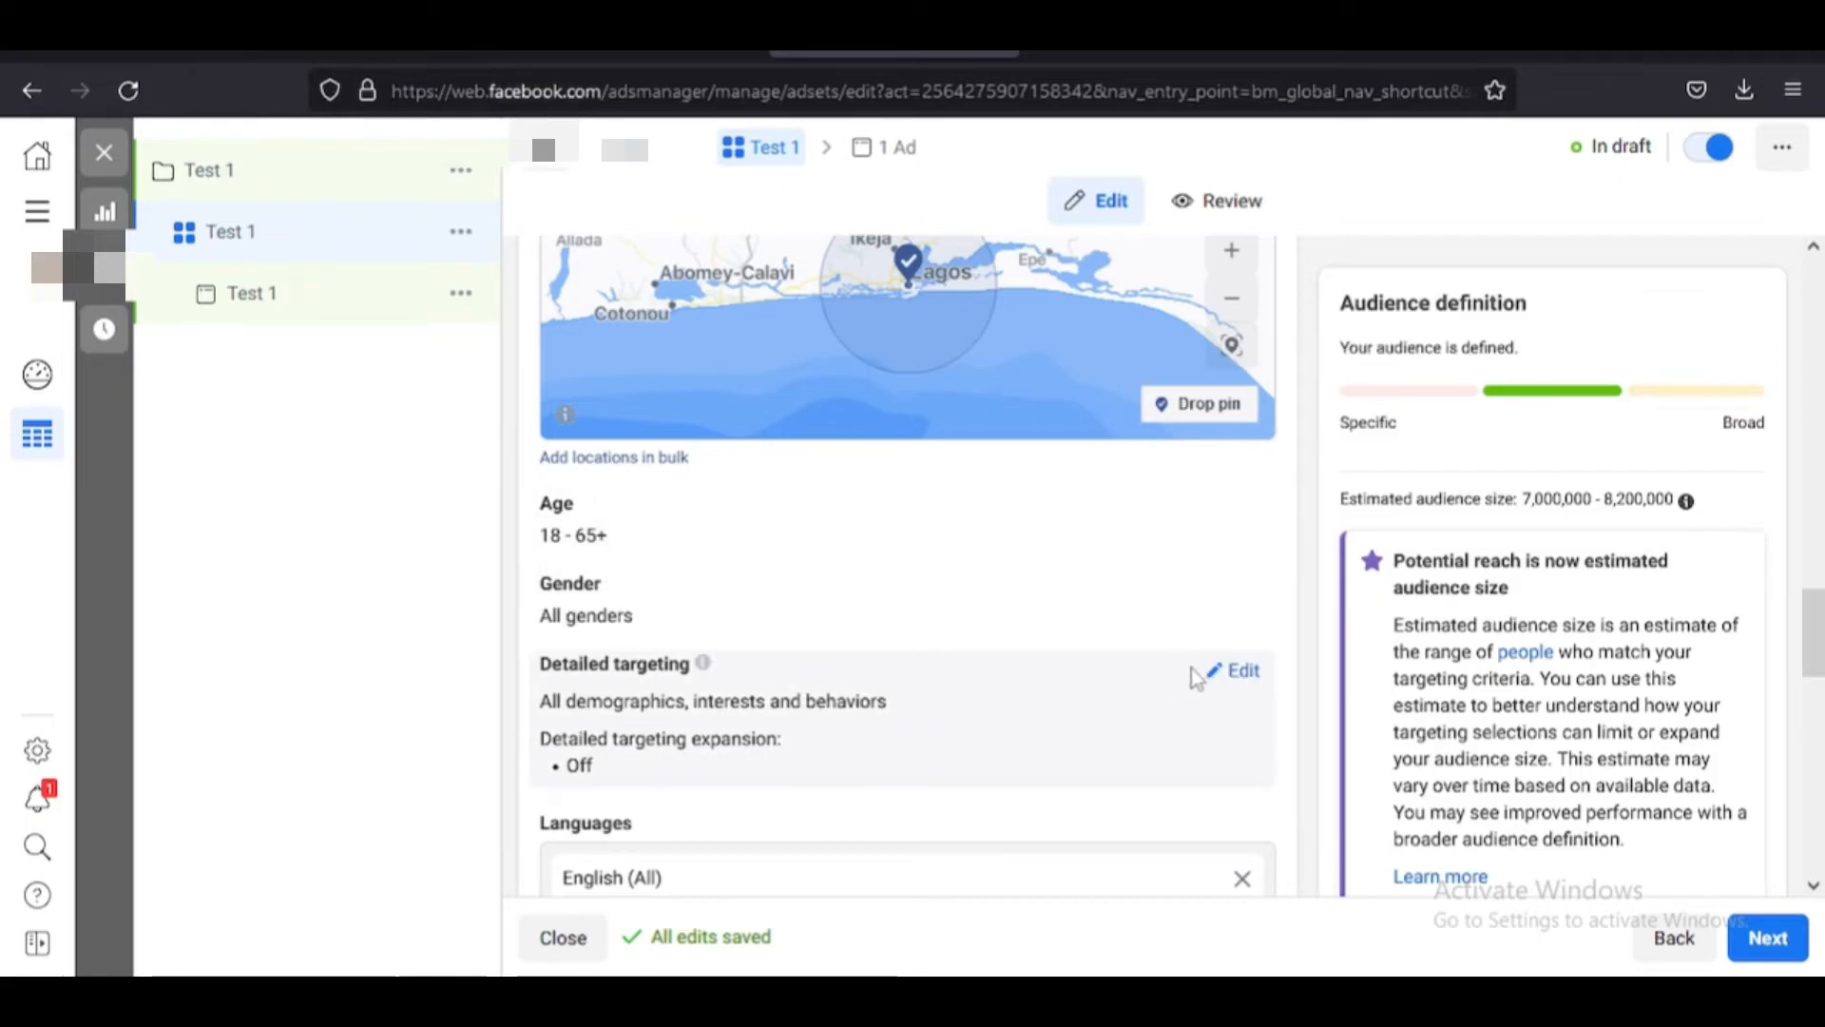
pyautogui.click(1241, 673)
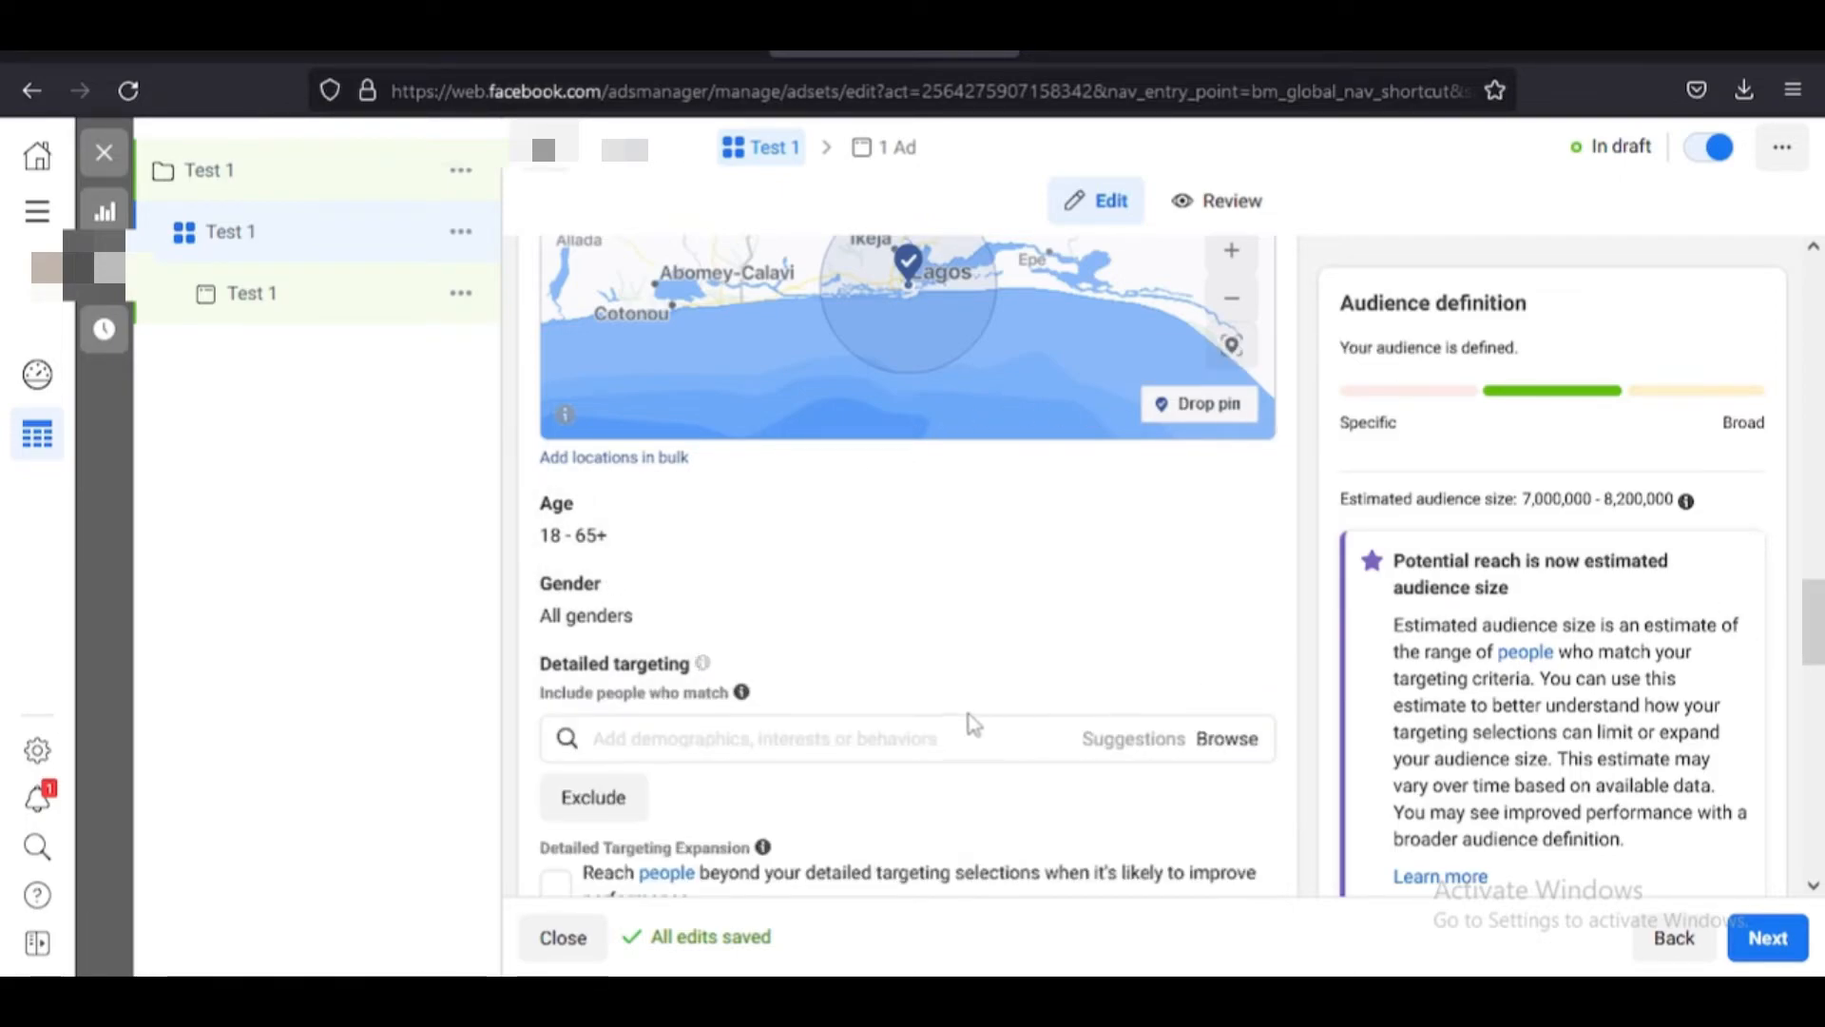
pyautogui.click(902, 739)
pyautogui.write('enga')
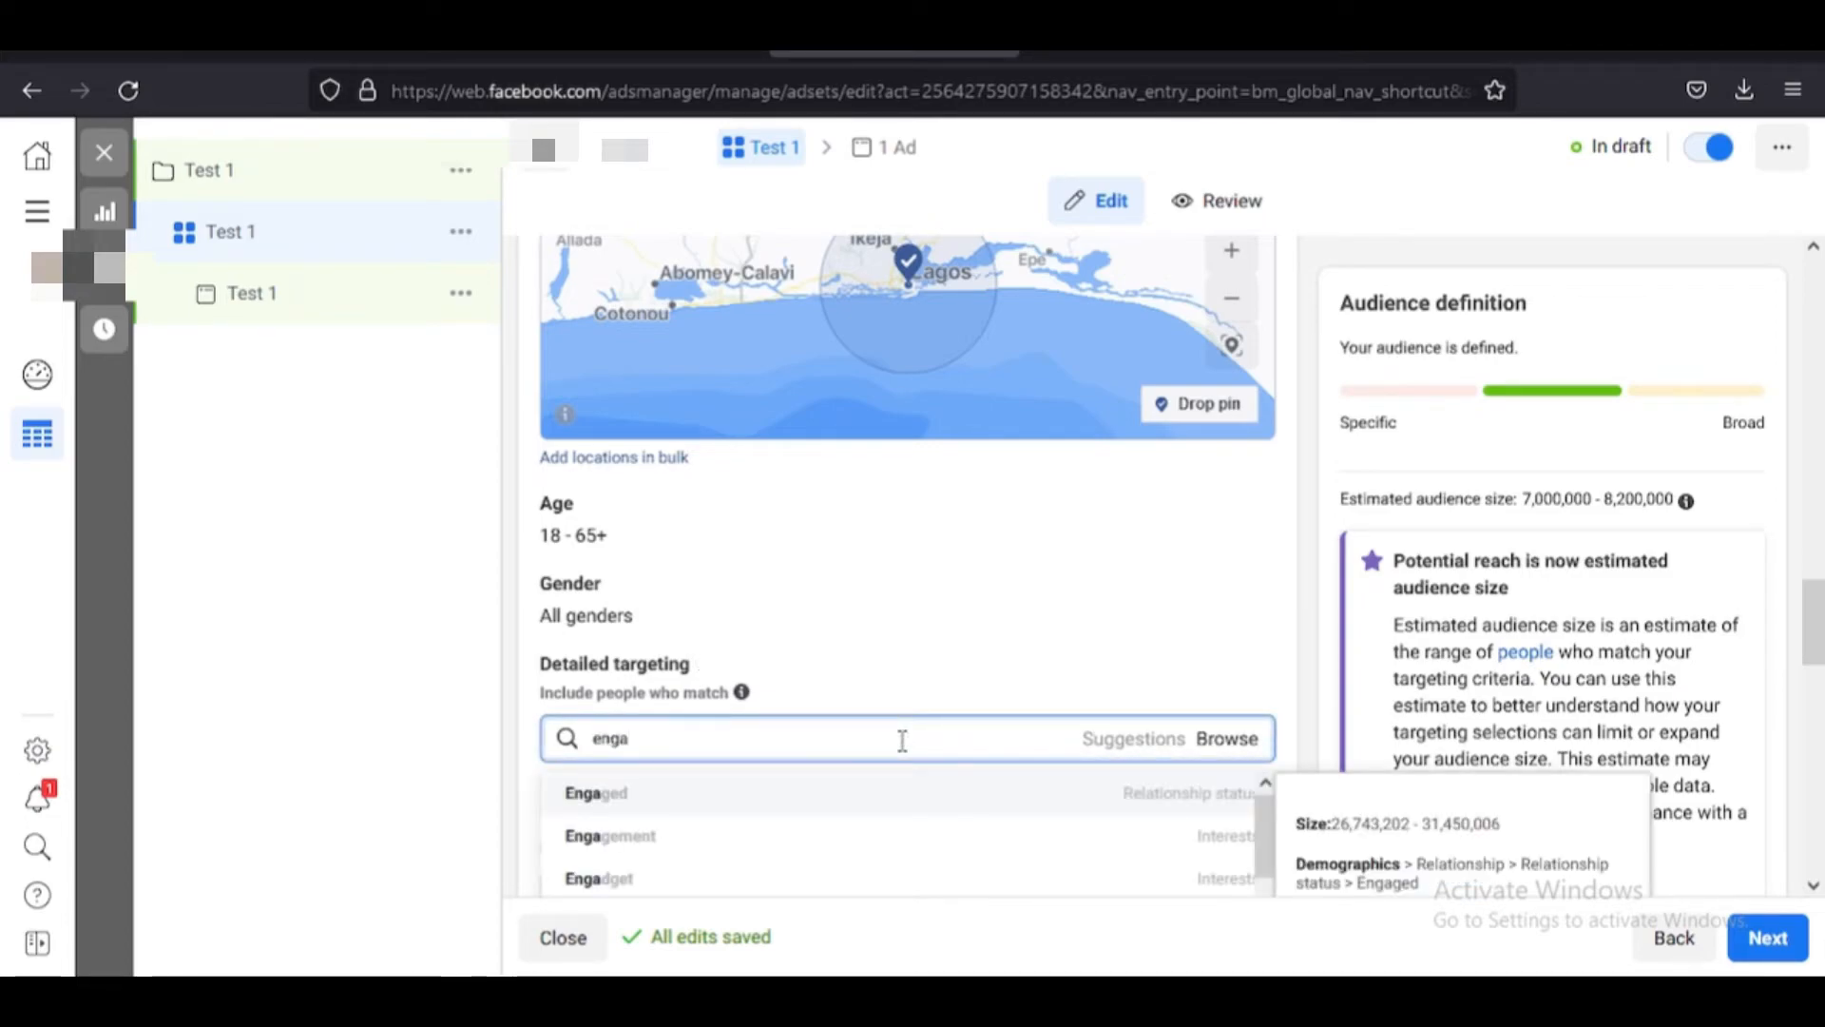
pyautogui.write('ged sho')
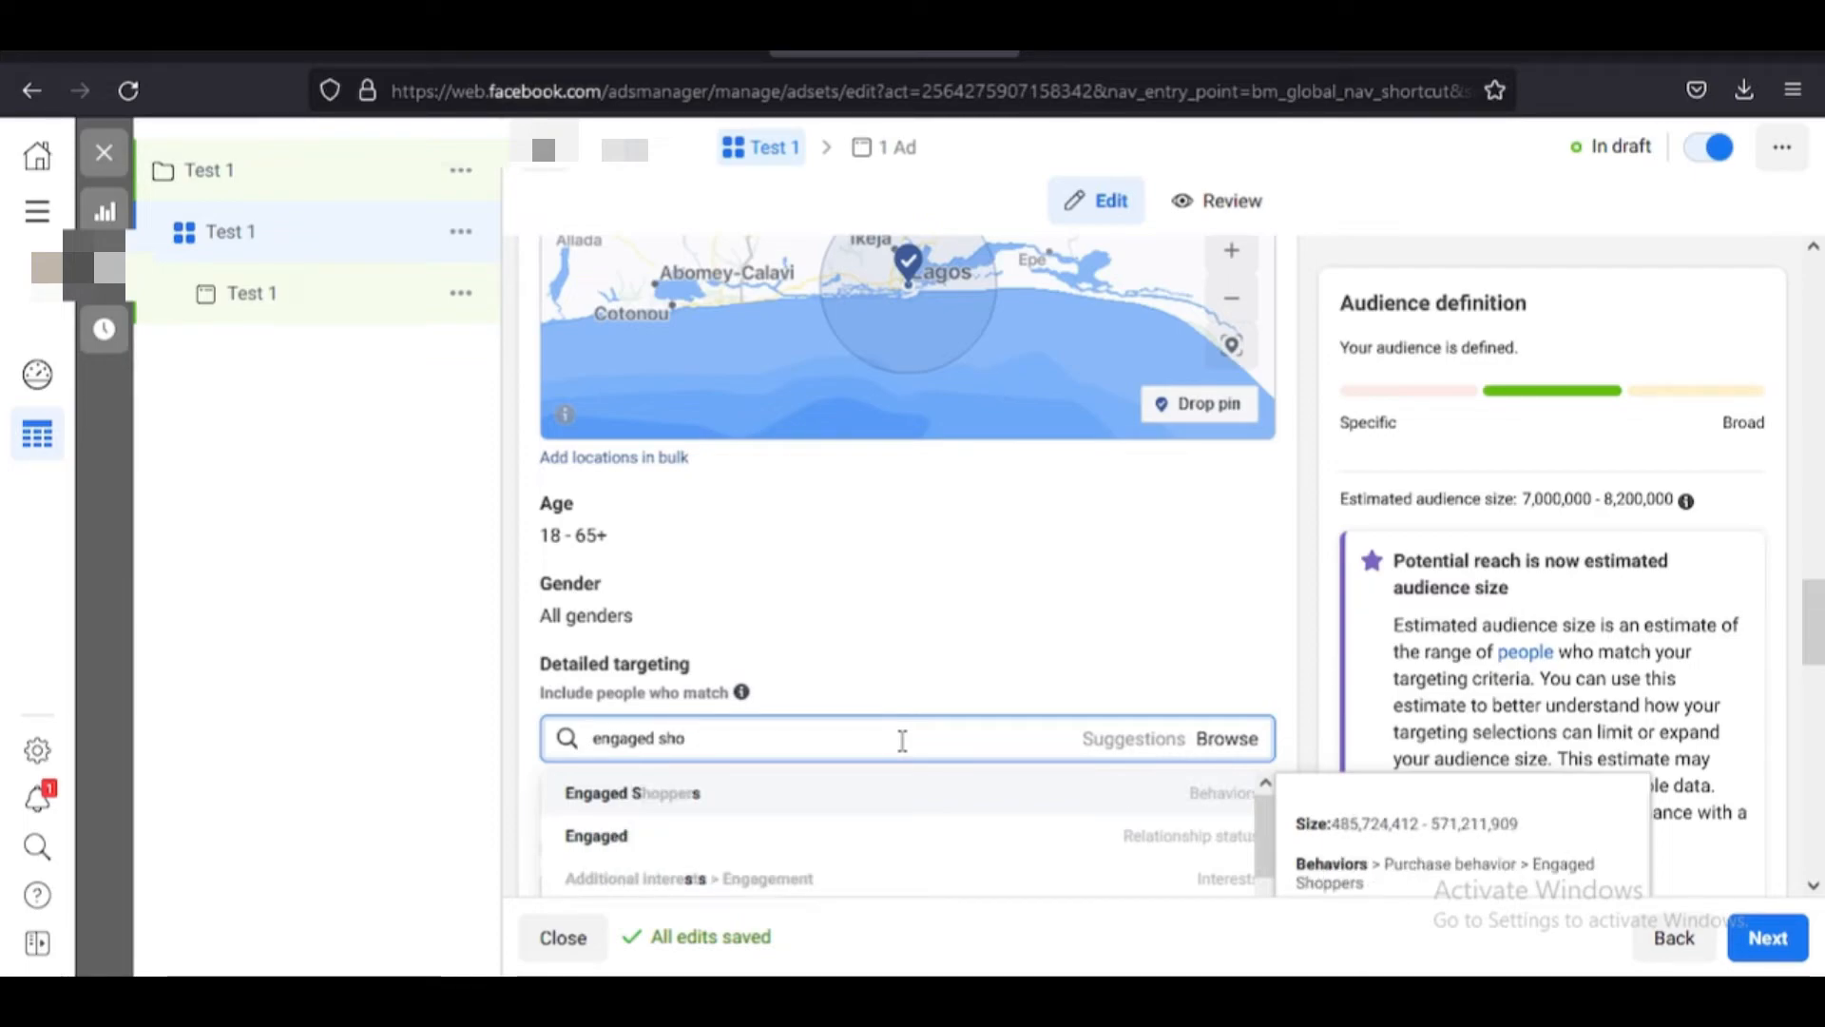
pyautogui.click(845, 803)
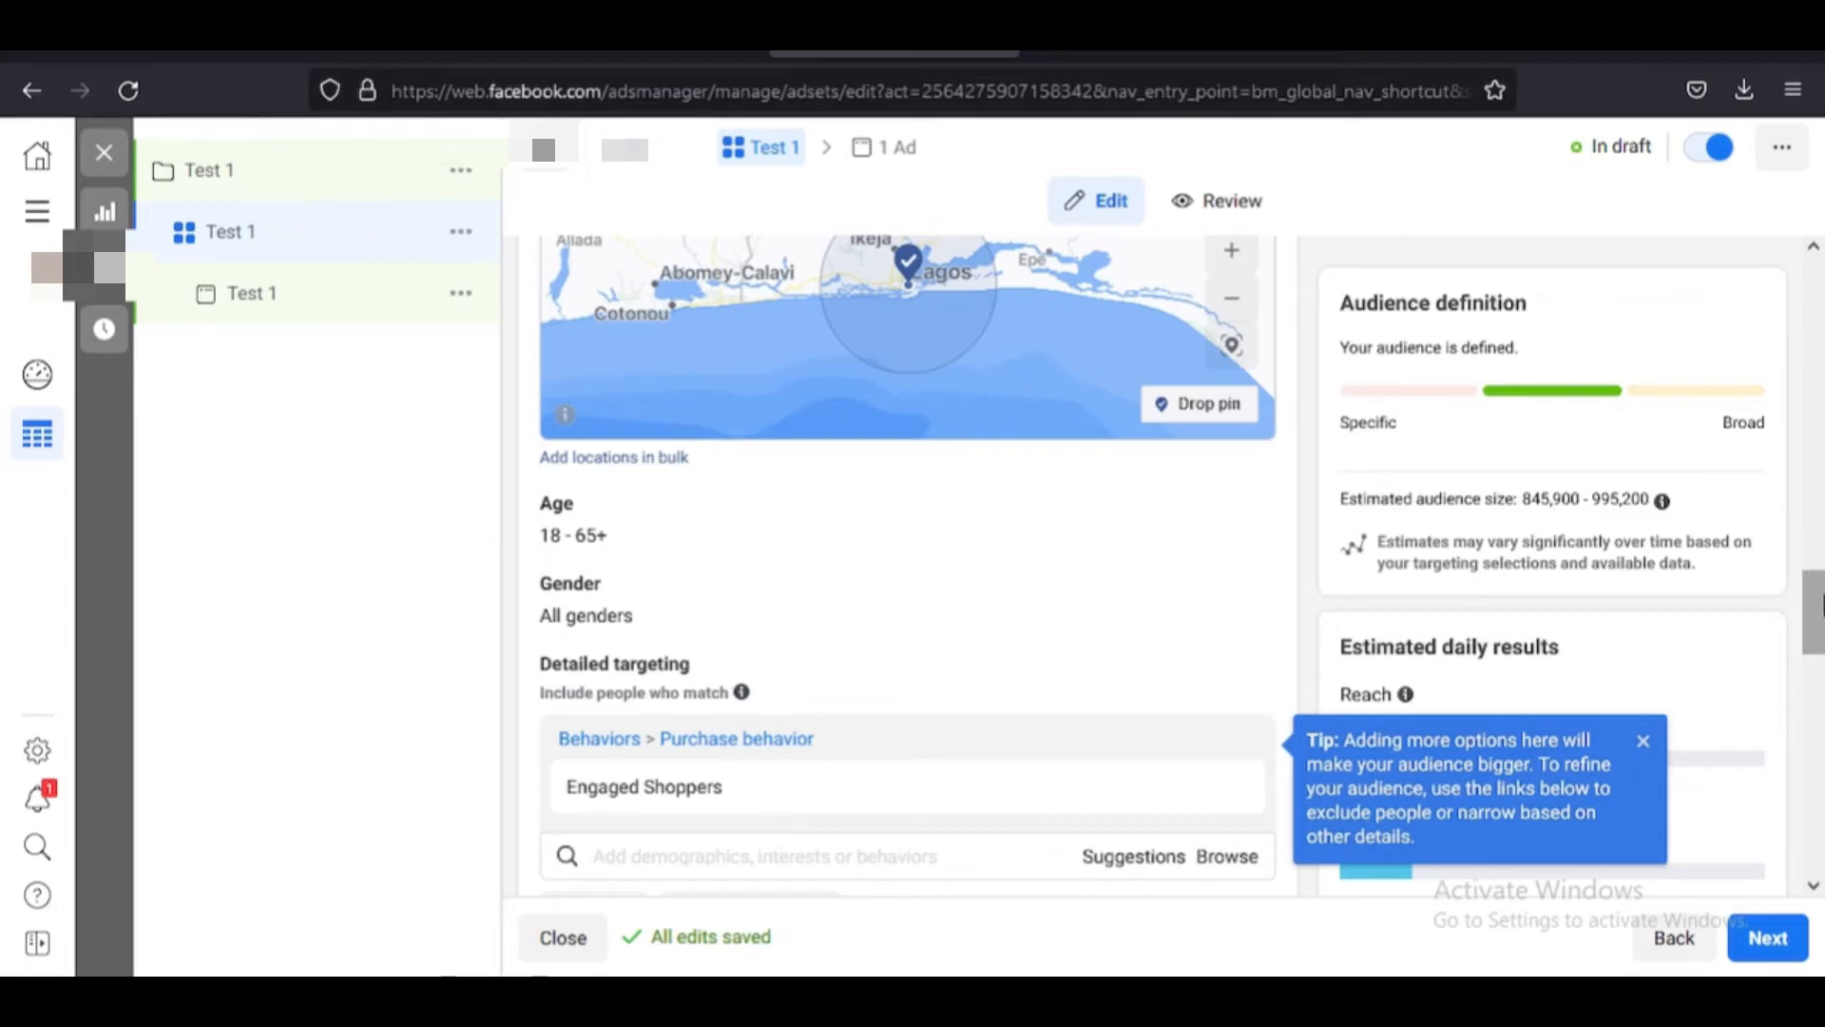
# Switch the ad set to manual placements, keep all platforms and preselected placements, and continue to the ad settings
pyautogui.moveTo(1820, 608); pyautogui.dragTo(1810, 810)
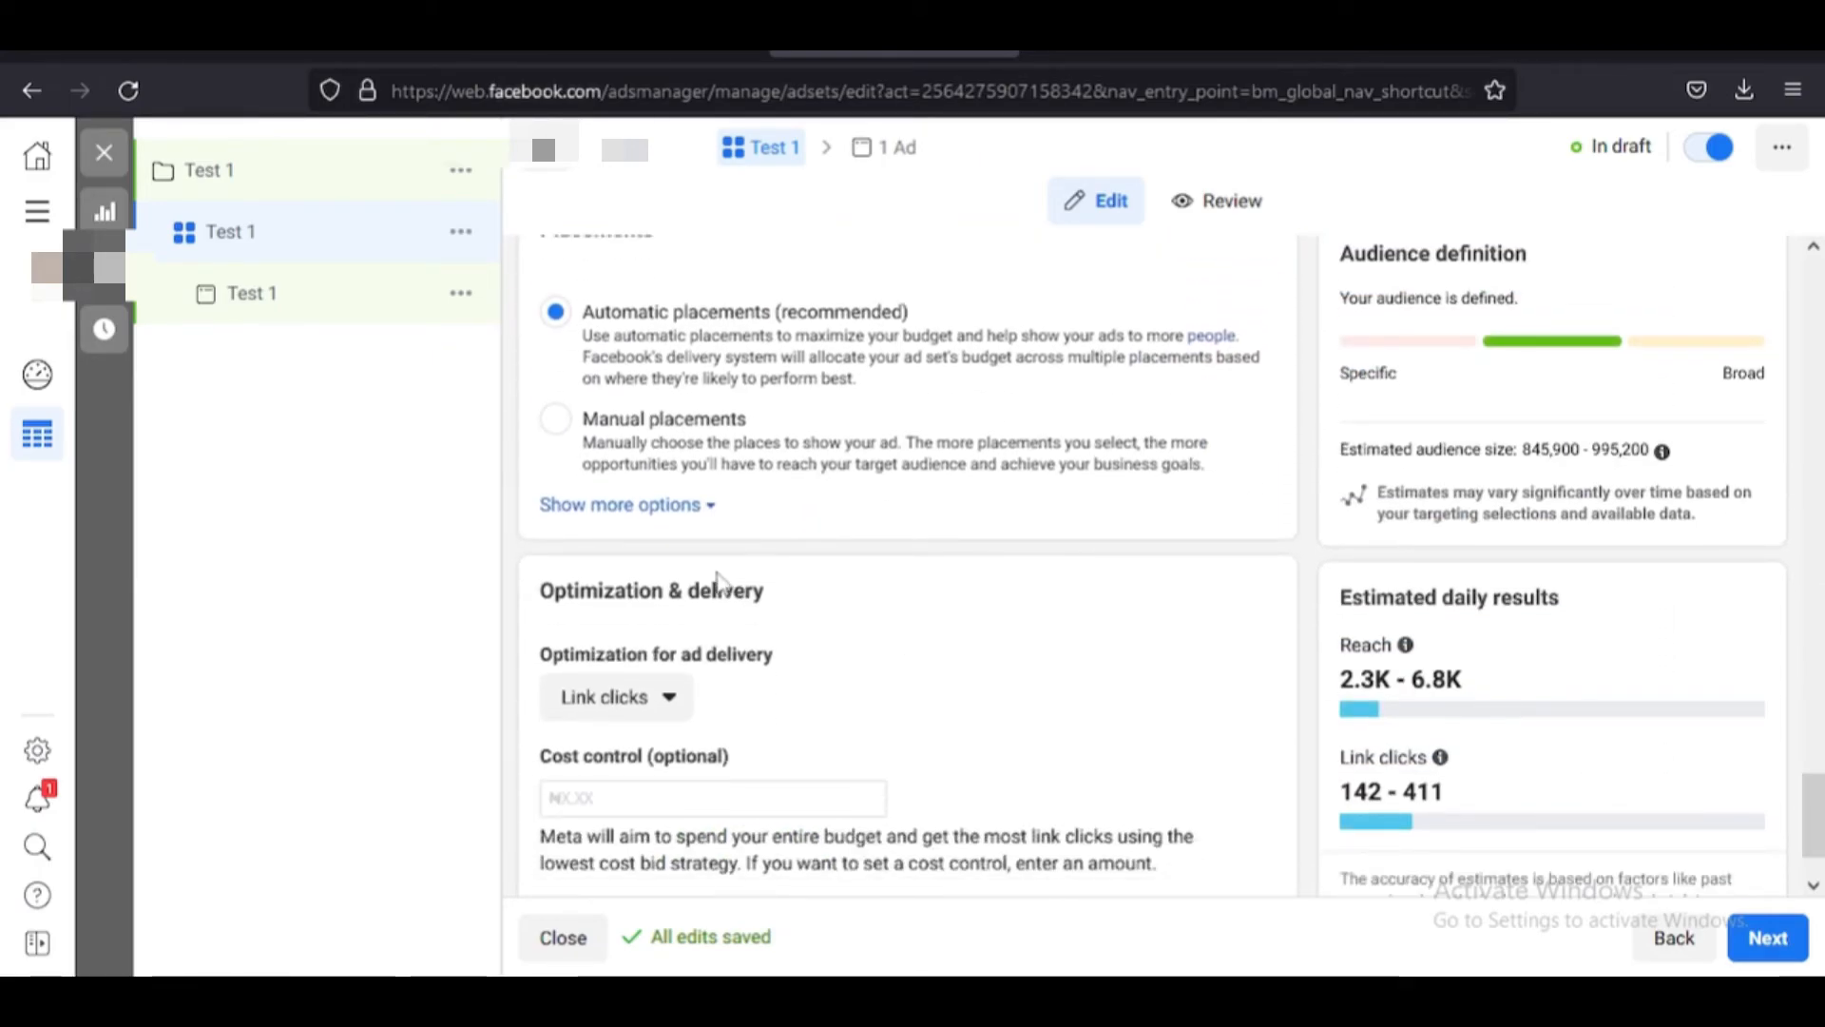
pyautogui.click(555, 418)
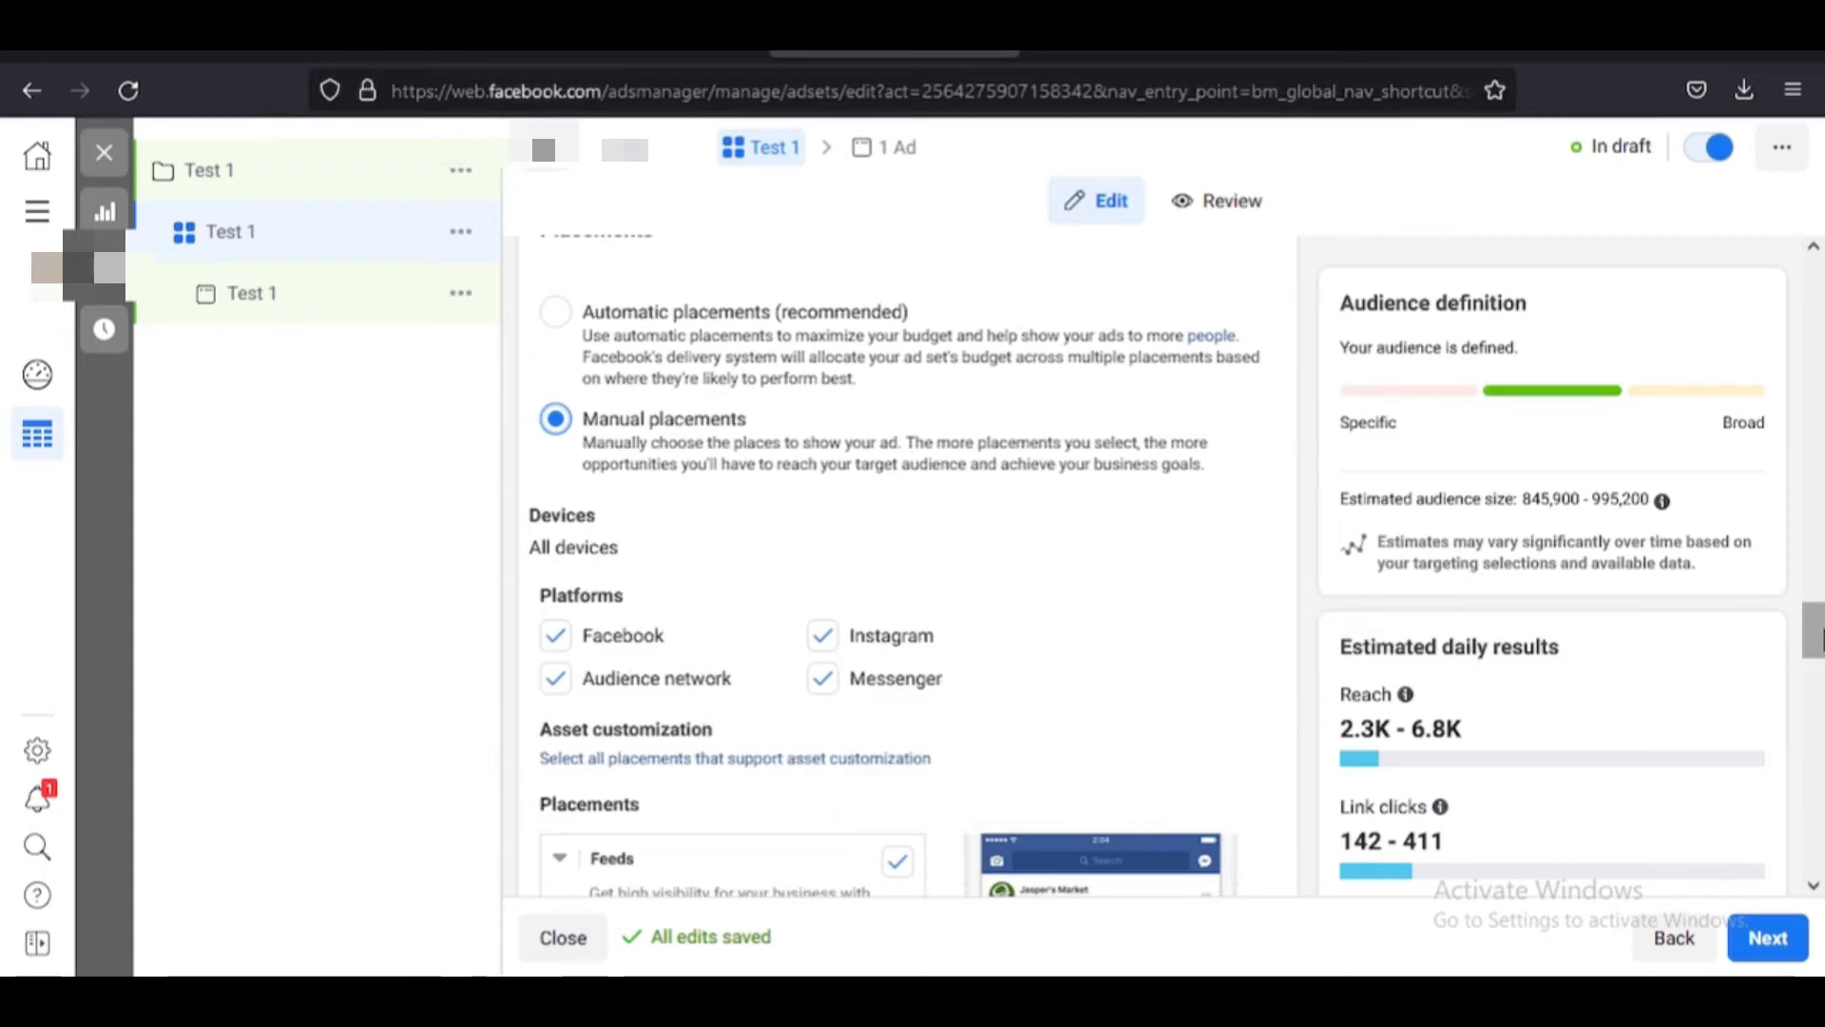
pyautogui.moveTo(1816, 635); pyautogui.dragTo(1822, 686)
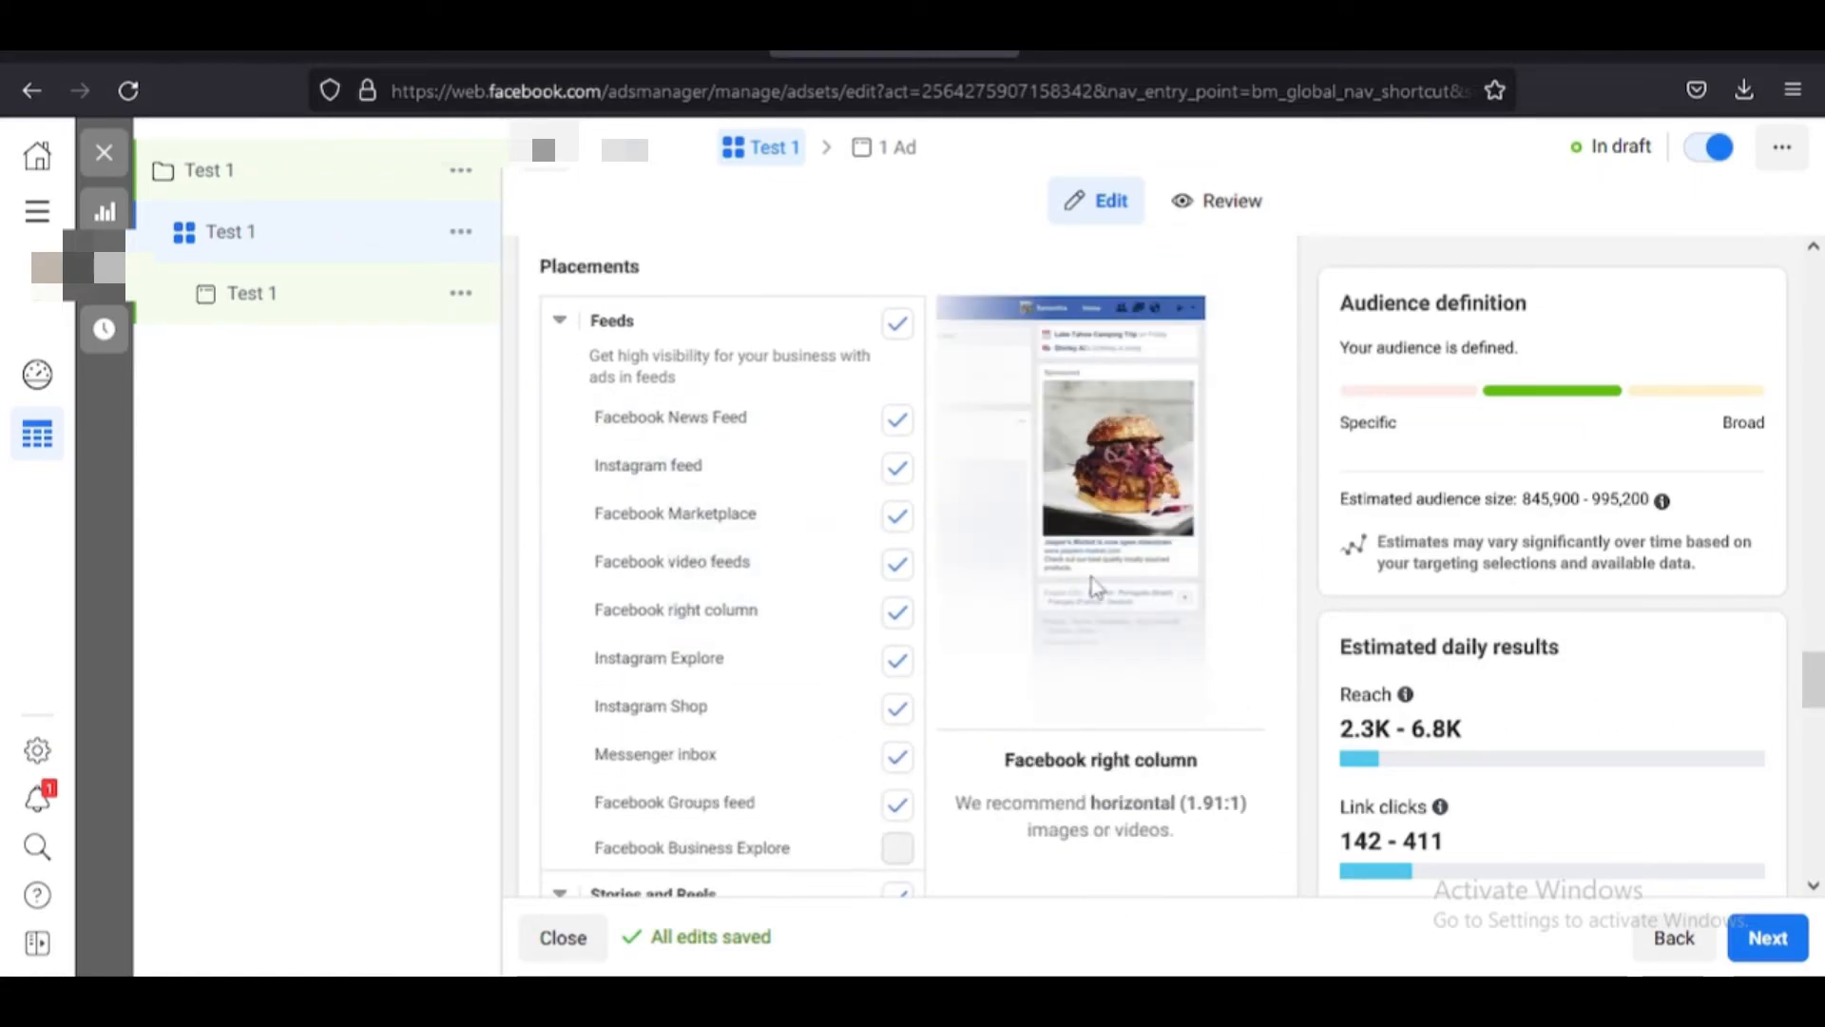
pyautogui.moveTo(1818, 683); pyautogui.dragTo(1819, 815)
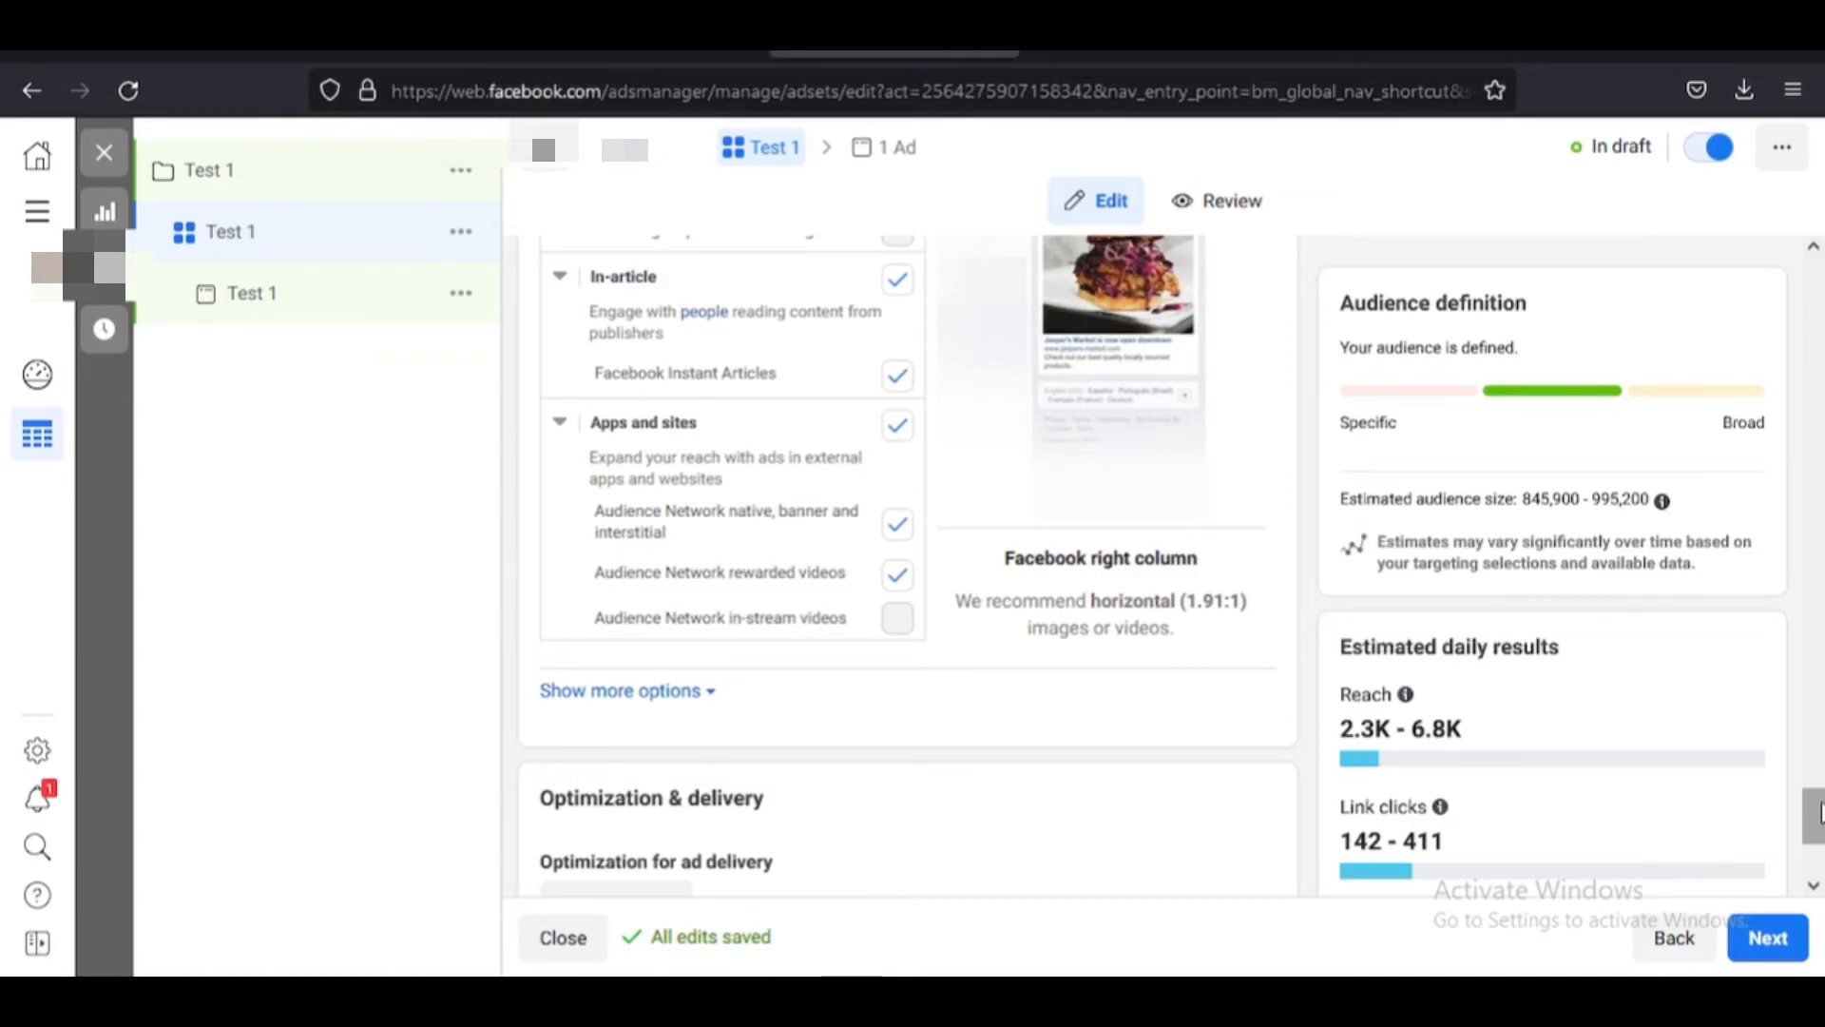
pyautogui.scroll(-3, 1810, 837)
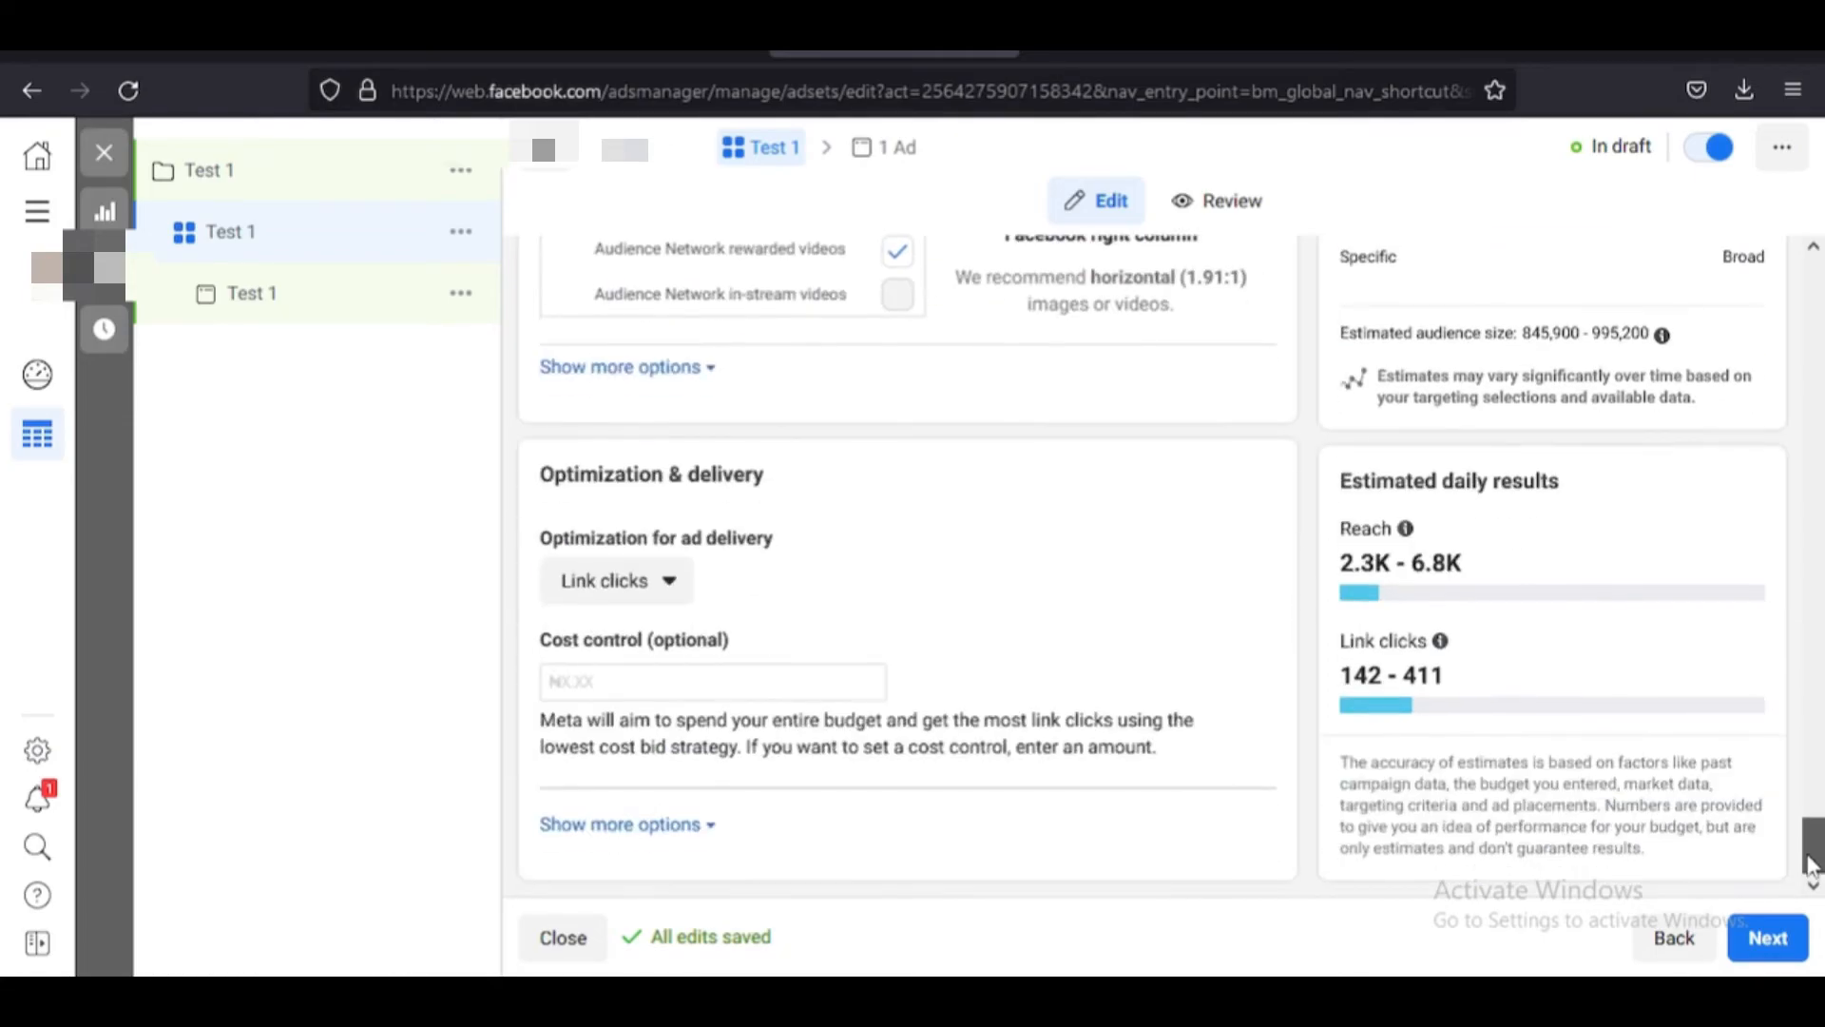
pyautogui.click(1777, 943)
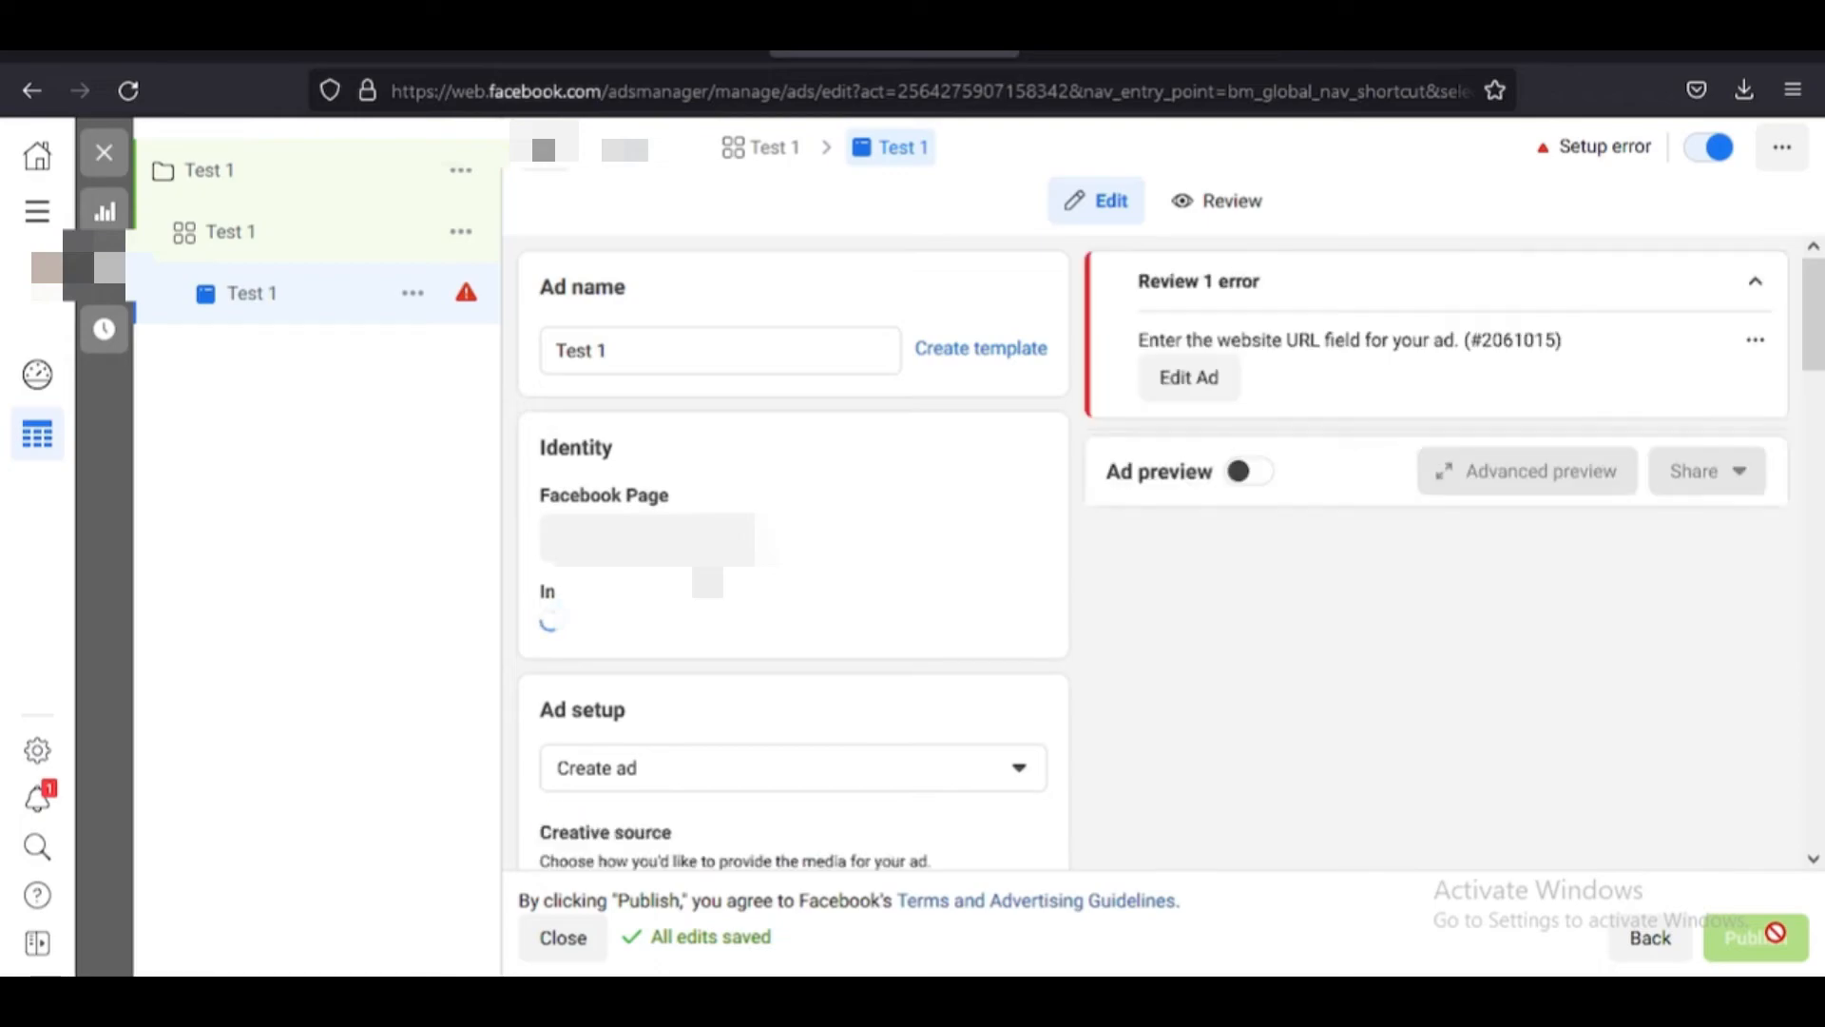
# Dismiss the two recommendation cards and check the ad setup options, keeping Create ad
pyautogui.moveTo(1776, 933)
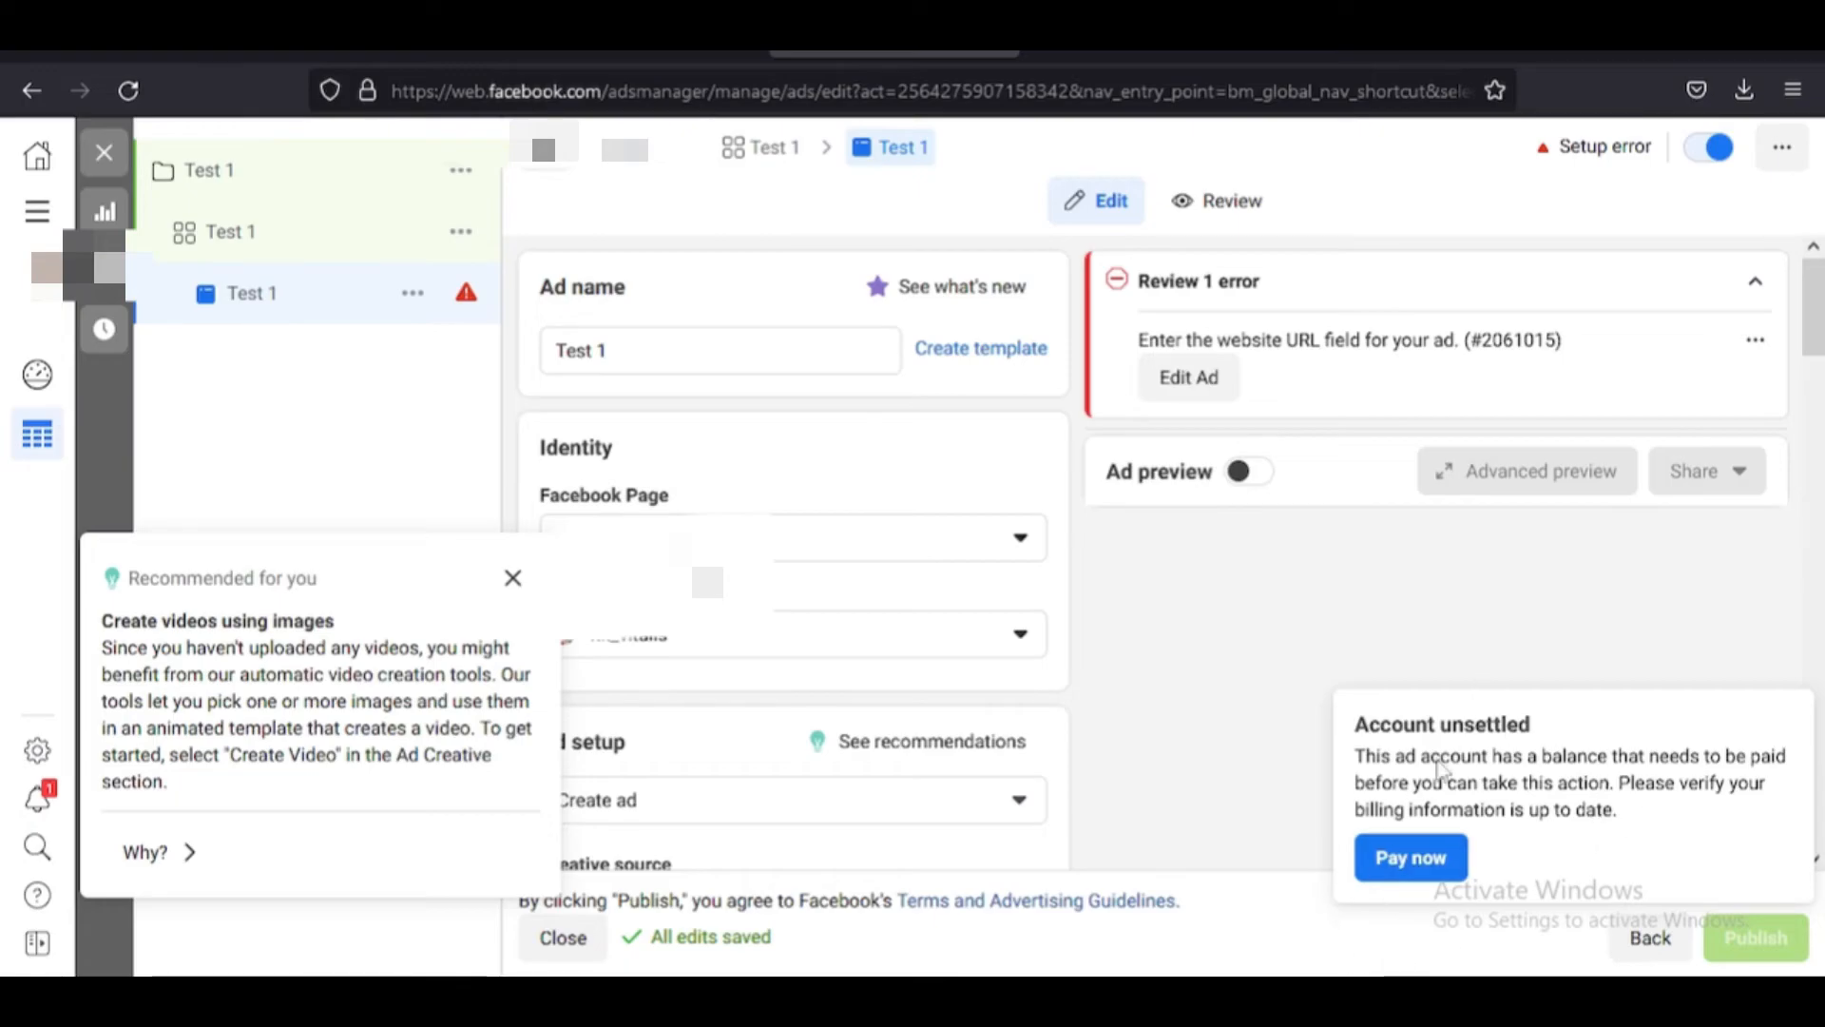
pyautogui.click(513, 578)
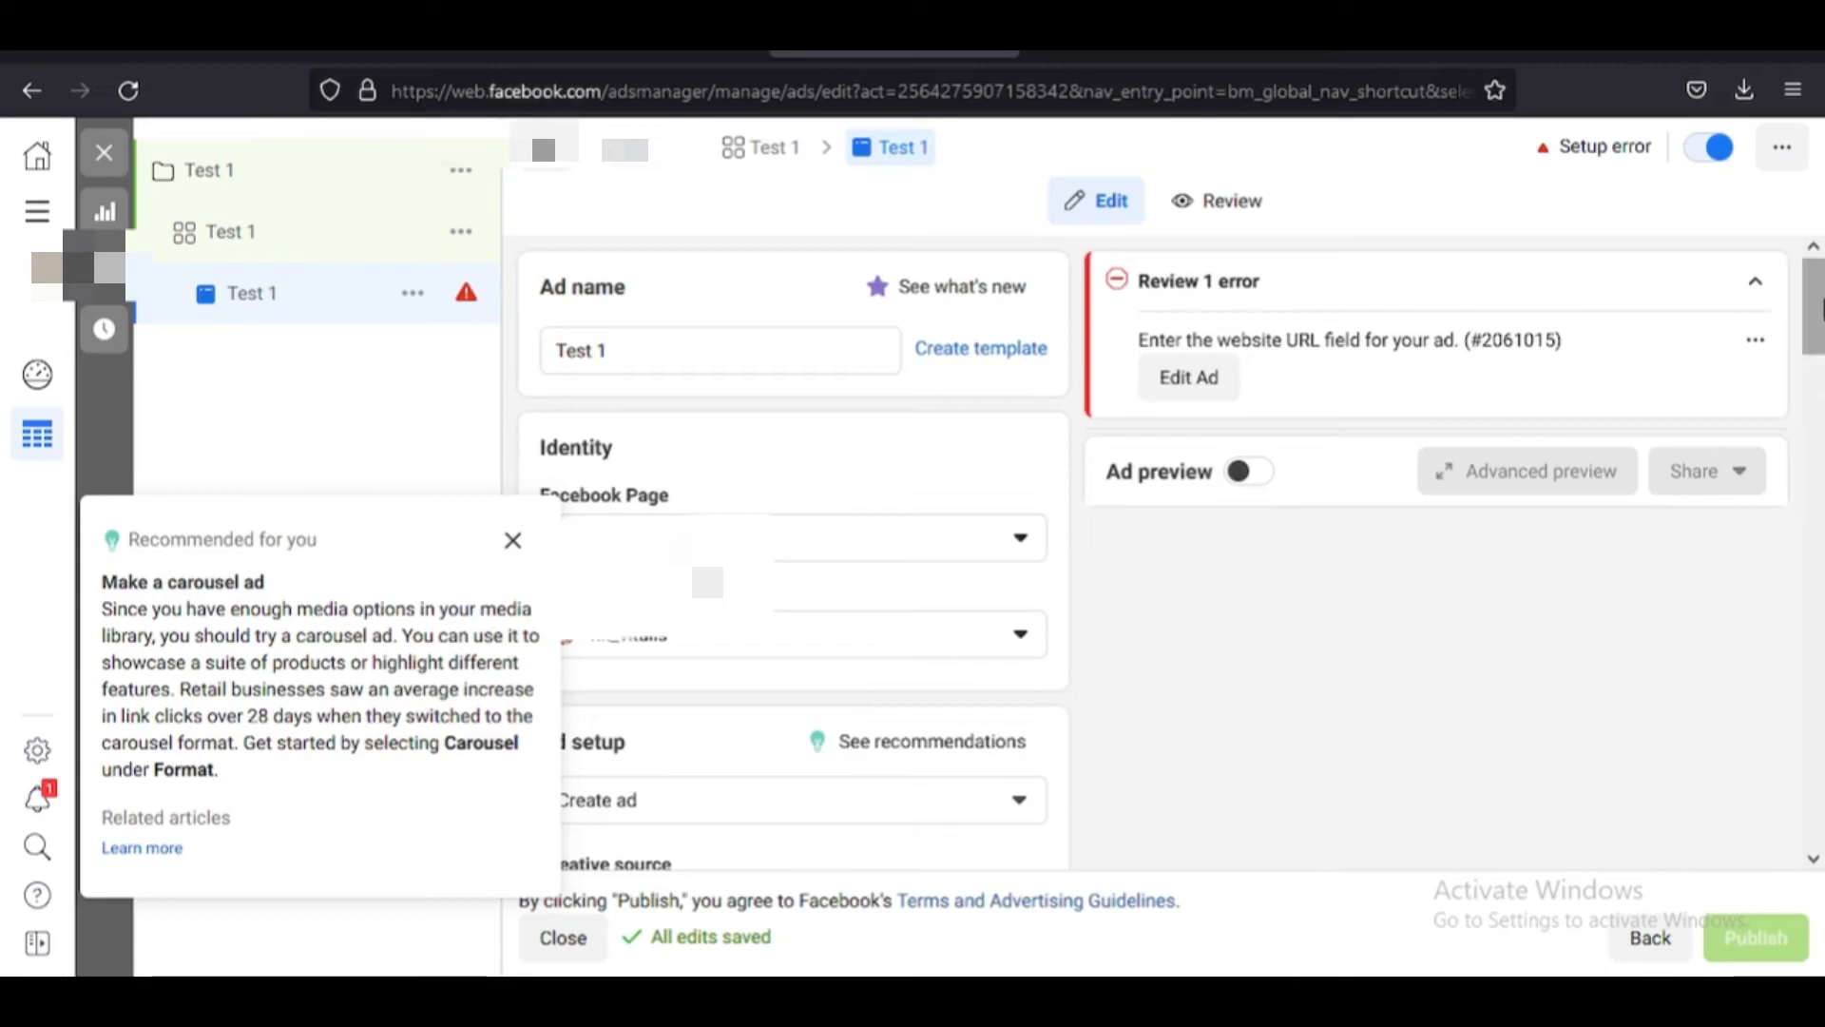
pyautogui.click(514, 542)
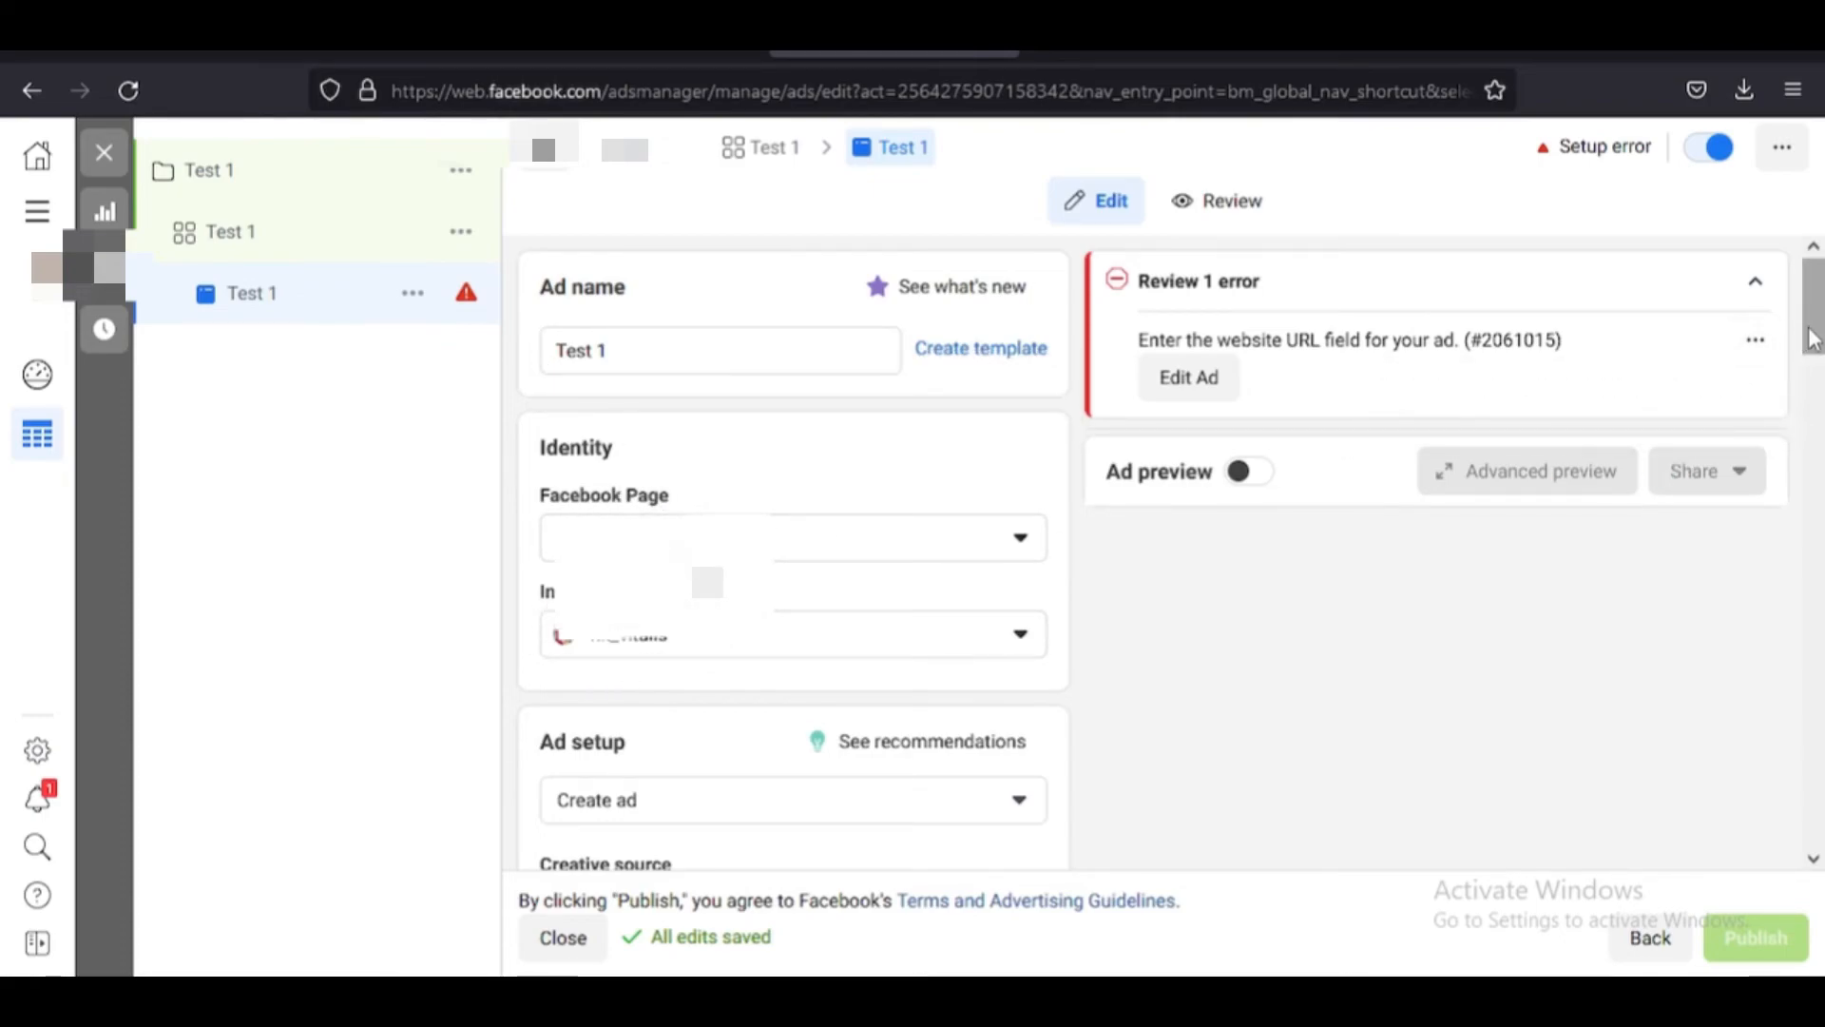
pyautogui.moveTo(1812, 338); pyautogui.dragTo(1817, 430)
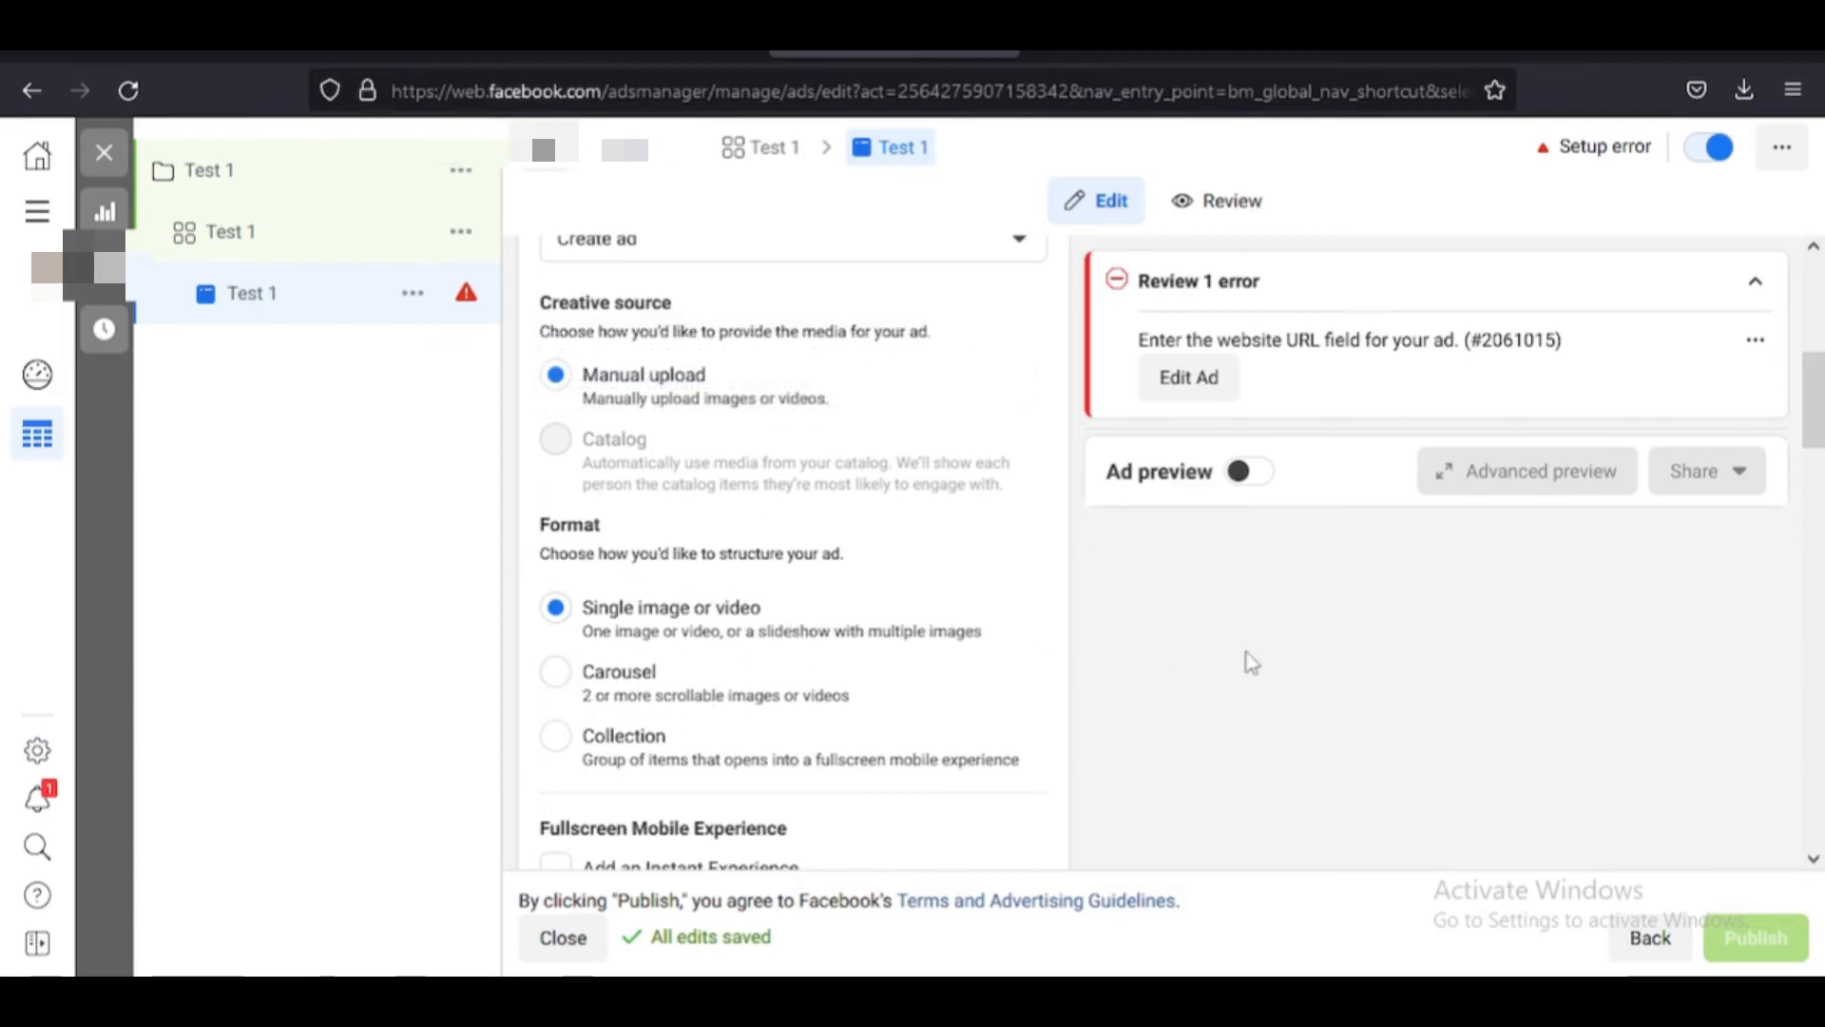
pyautogui.moveTo(1810, 428)
pyautogui.mouseDown()
pyautogui.moveTo(1816, 466)
pyautogui.moveTo(1818, 398)
pyautogui.mouseUp()
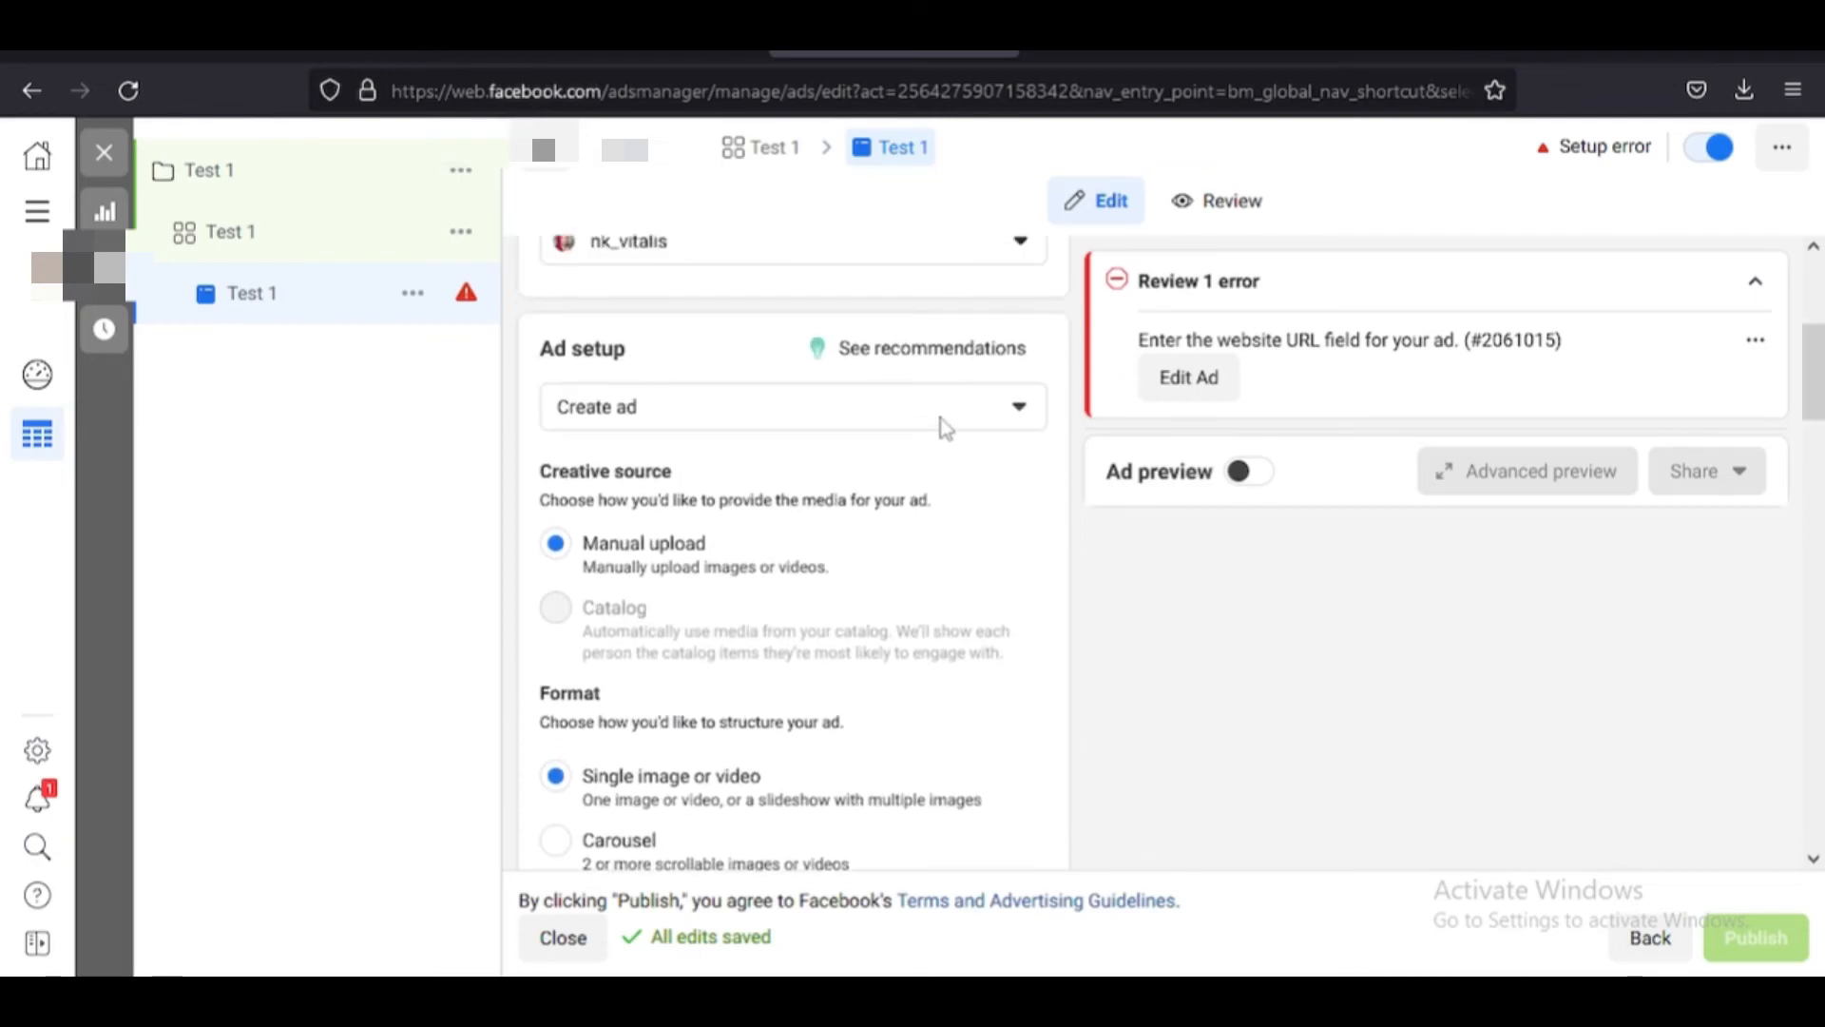
pyautogui.click(848, 422)
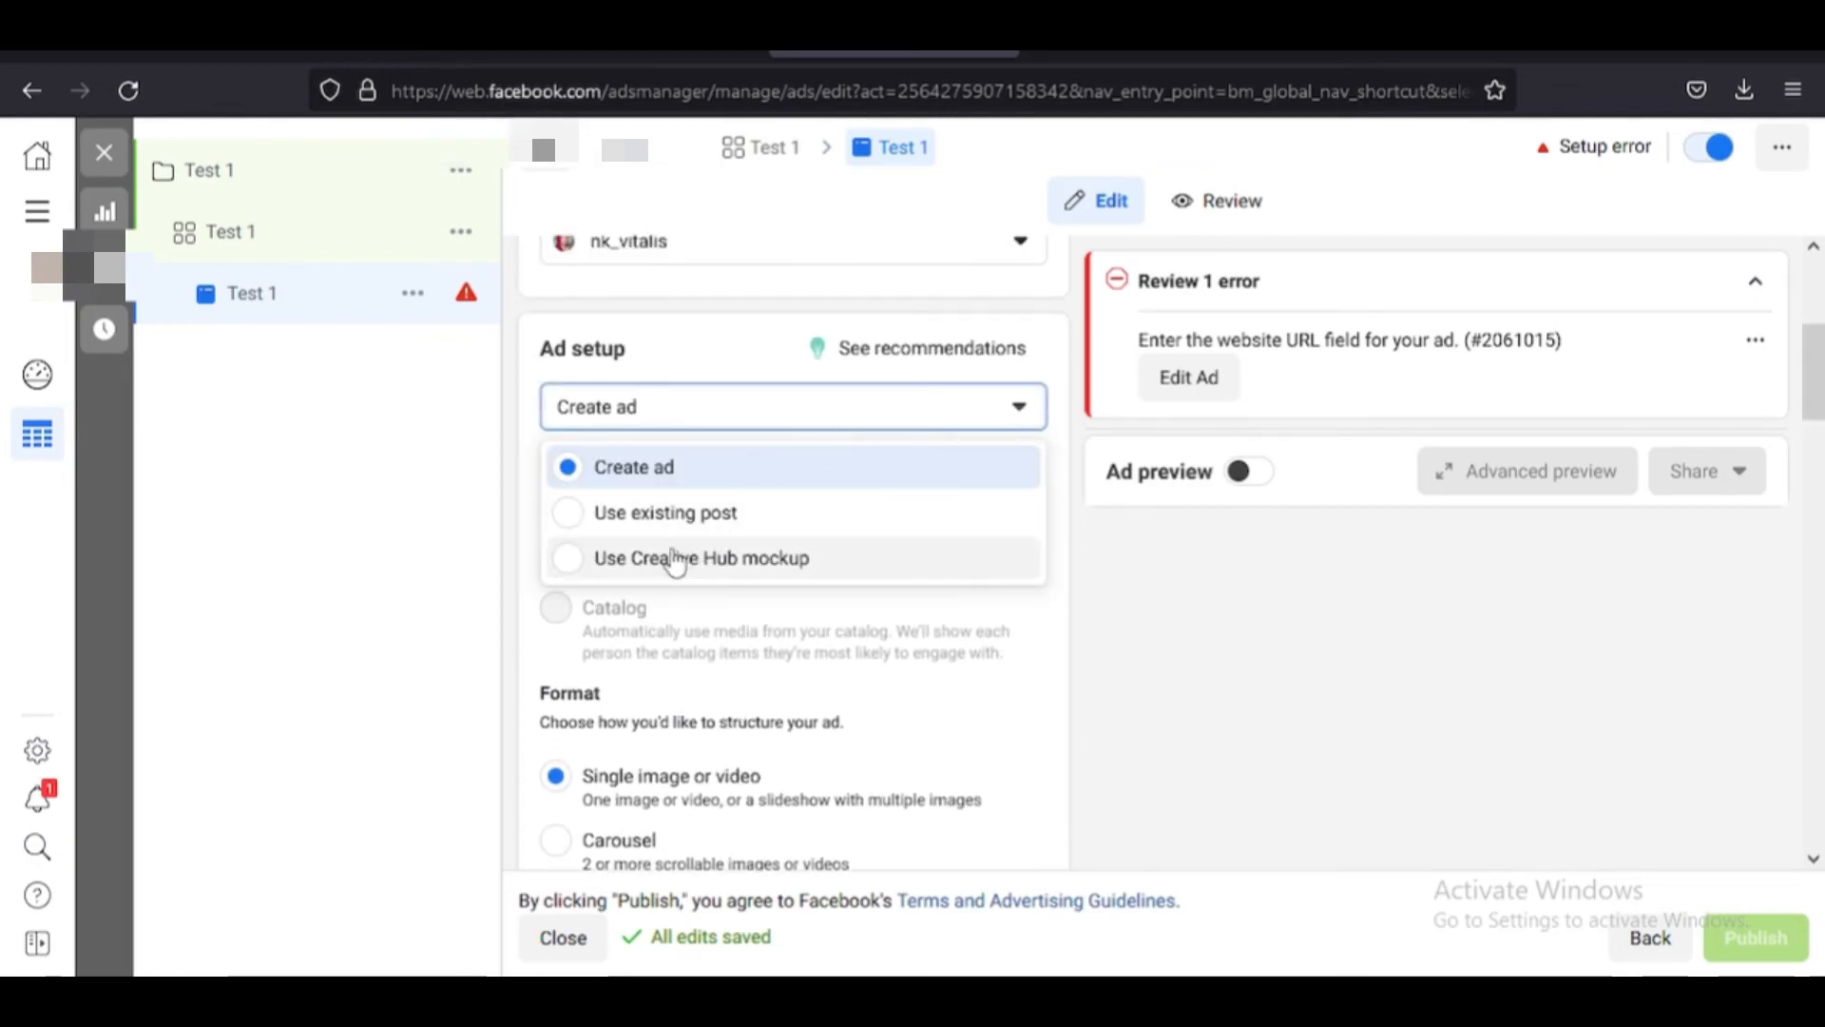
pyautogui.click(343, 585)
# Upload the JPG image named 1 from the Downloads folder as the ad's media
pyautogui.moveTo(1815, 366); pyautogui.dragTo(1817, 552)
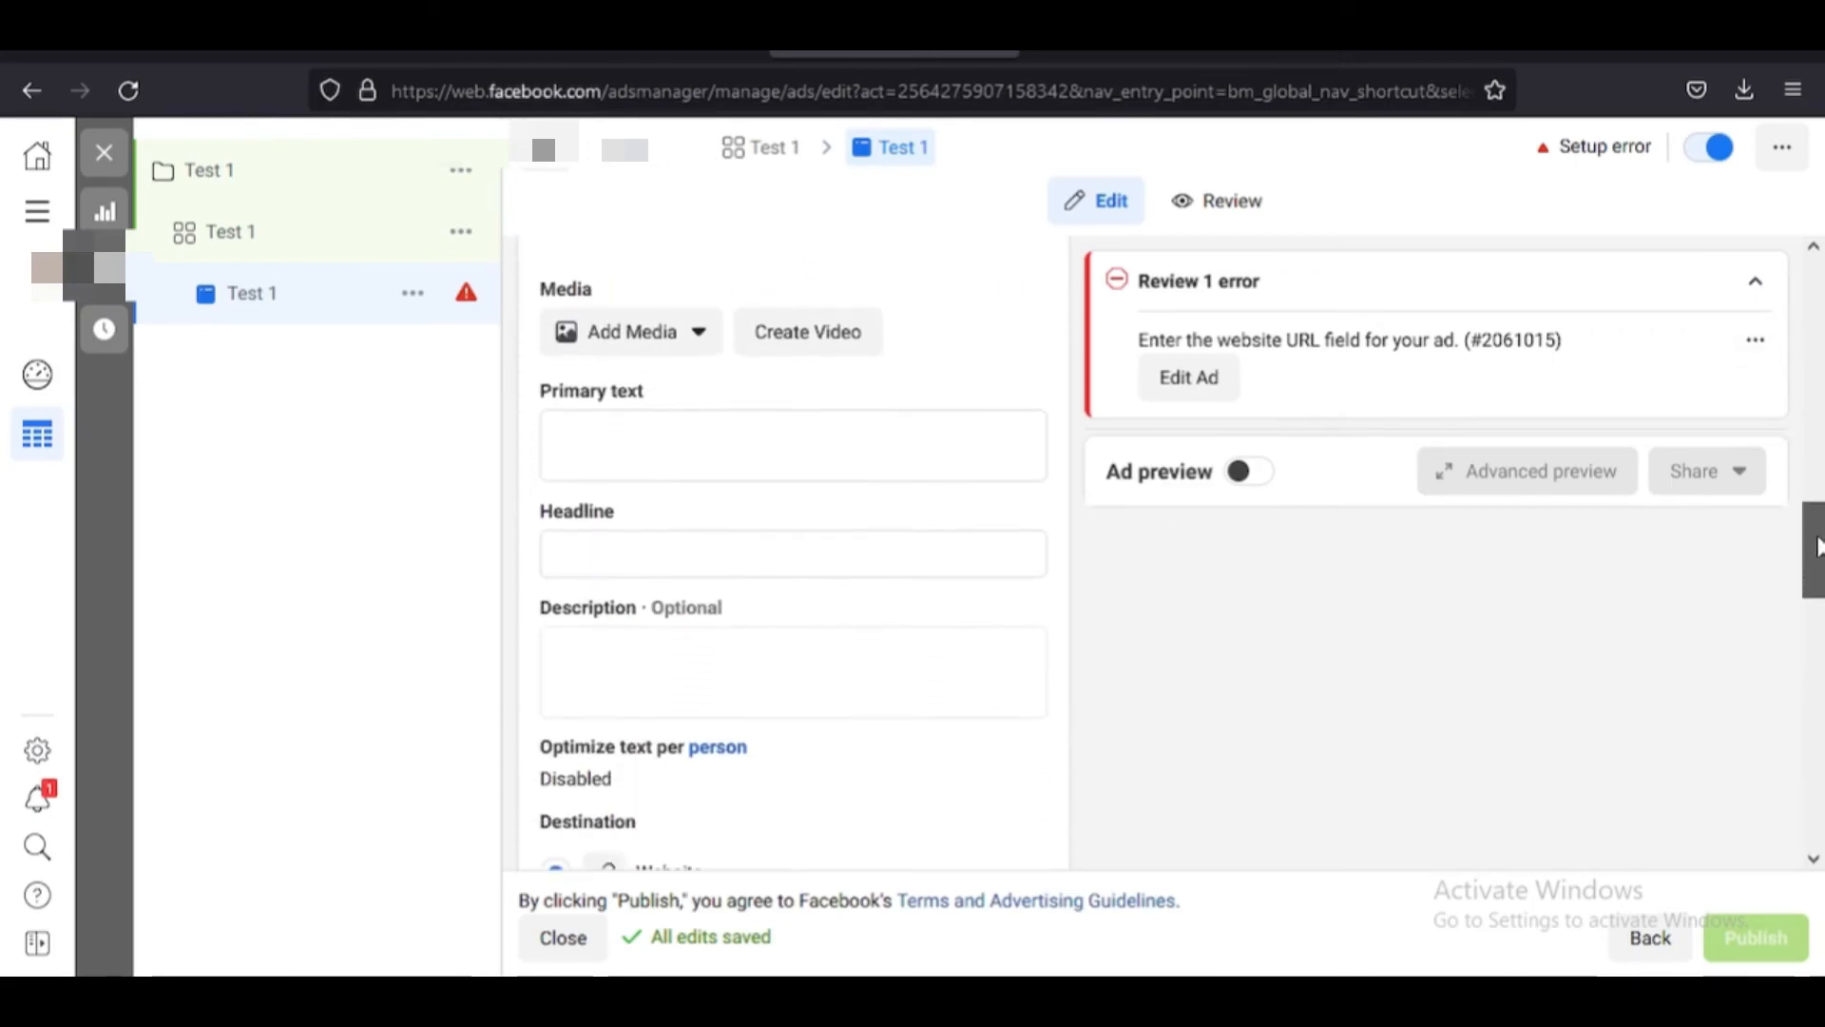
pyautogui.click(624, 303)
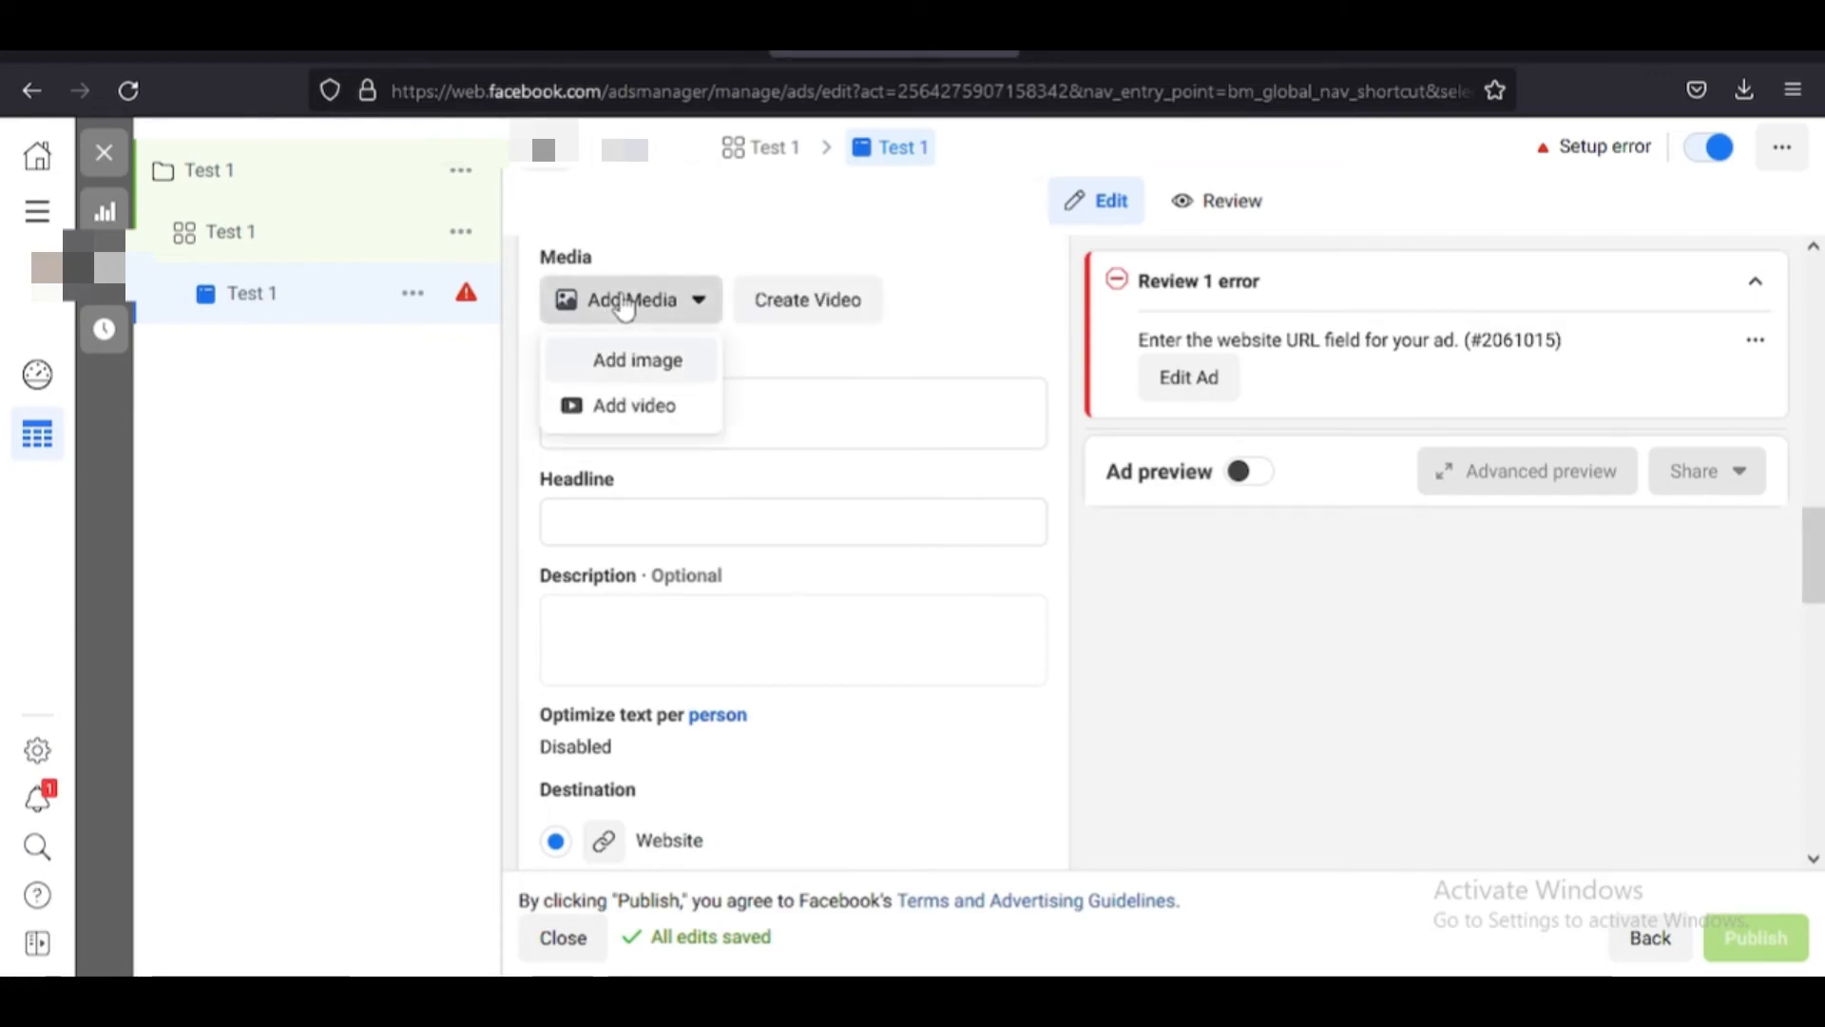
pyautogui.click(625, 358)
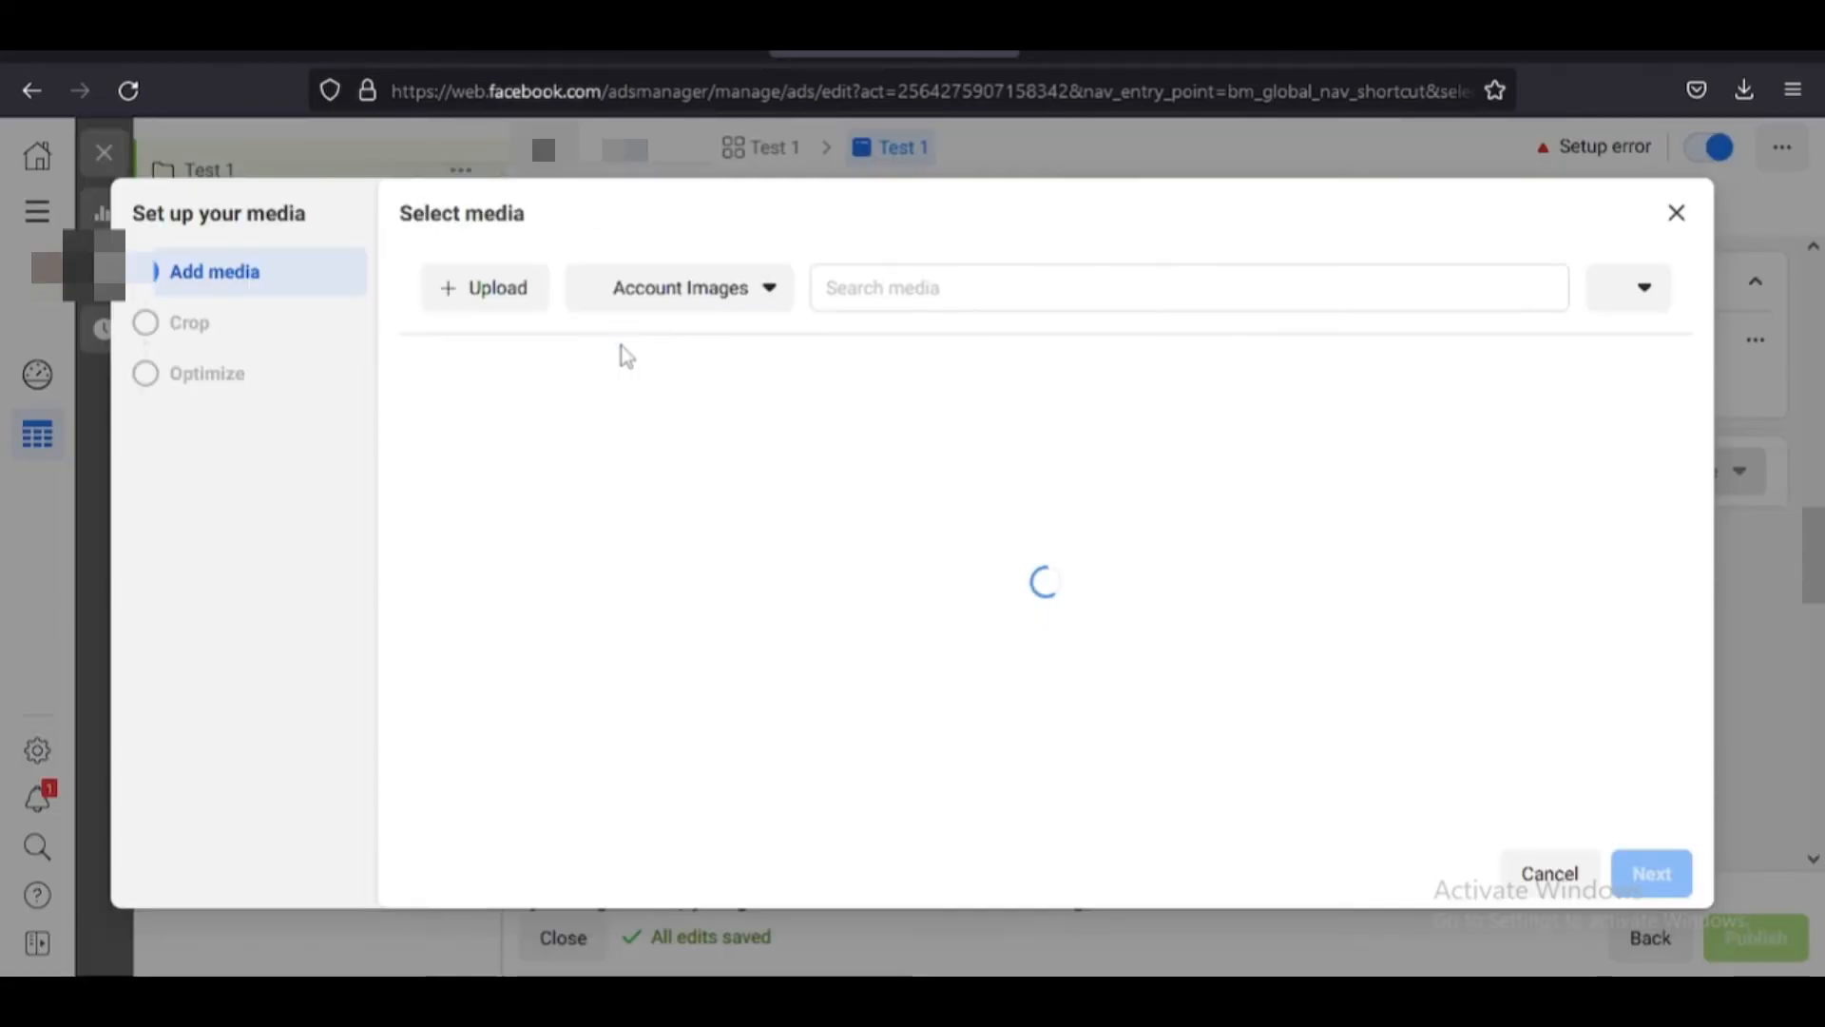
pyautogui.click(448, 297)
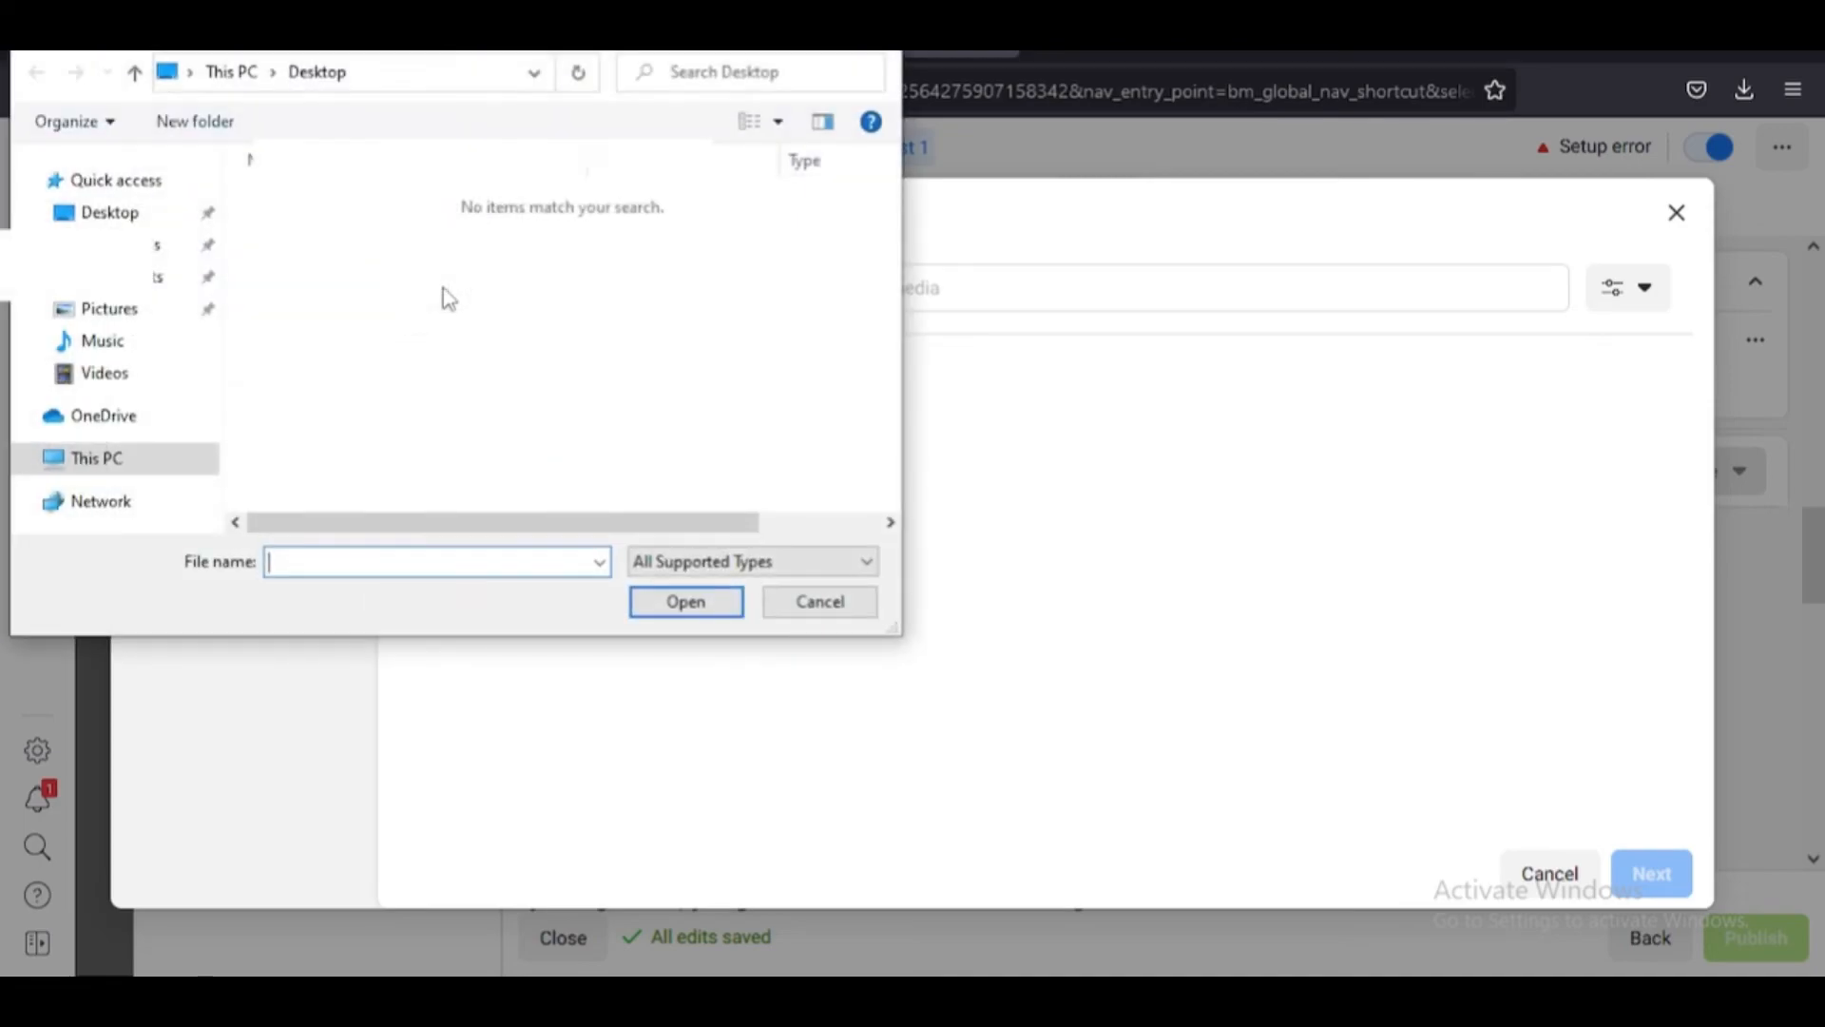
pyautogui.click(168, 255)
pyautogui.click(327, 238)
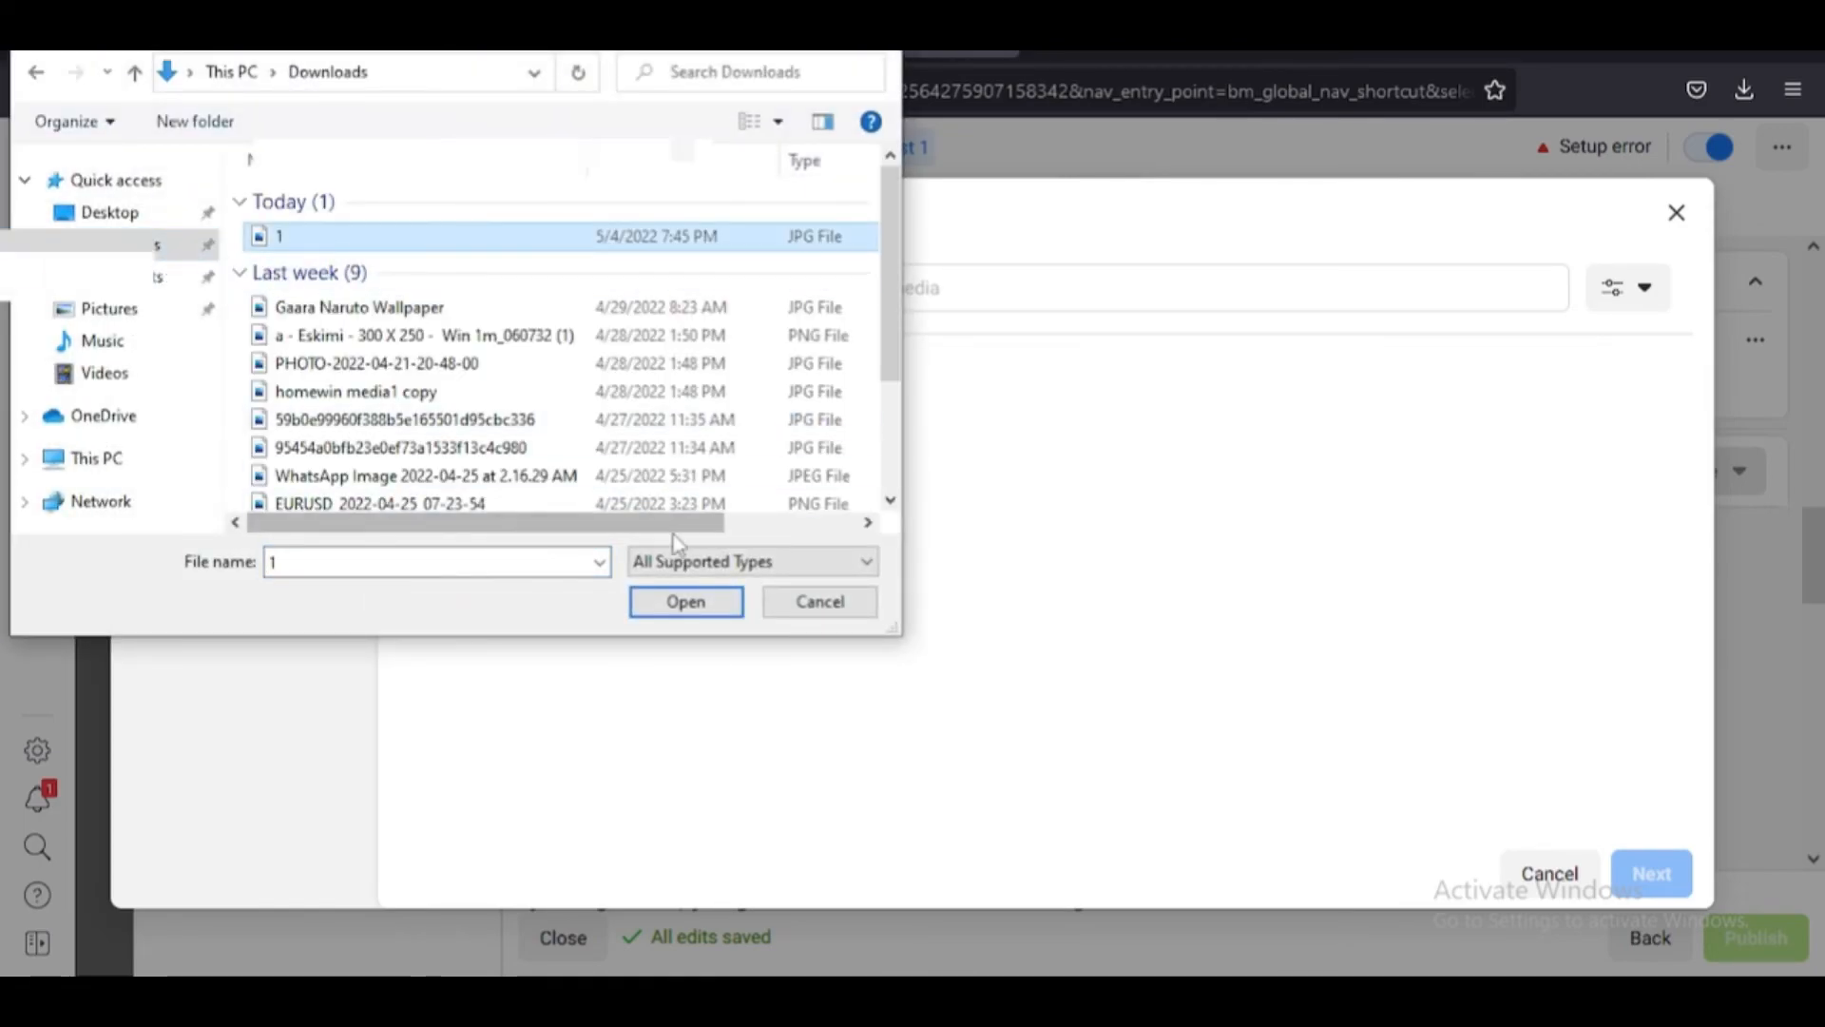
pyautogui.click(719, 601)
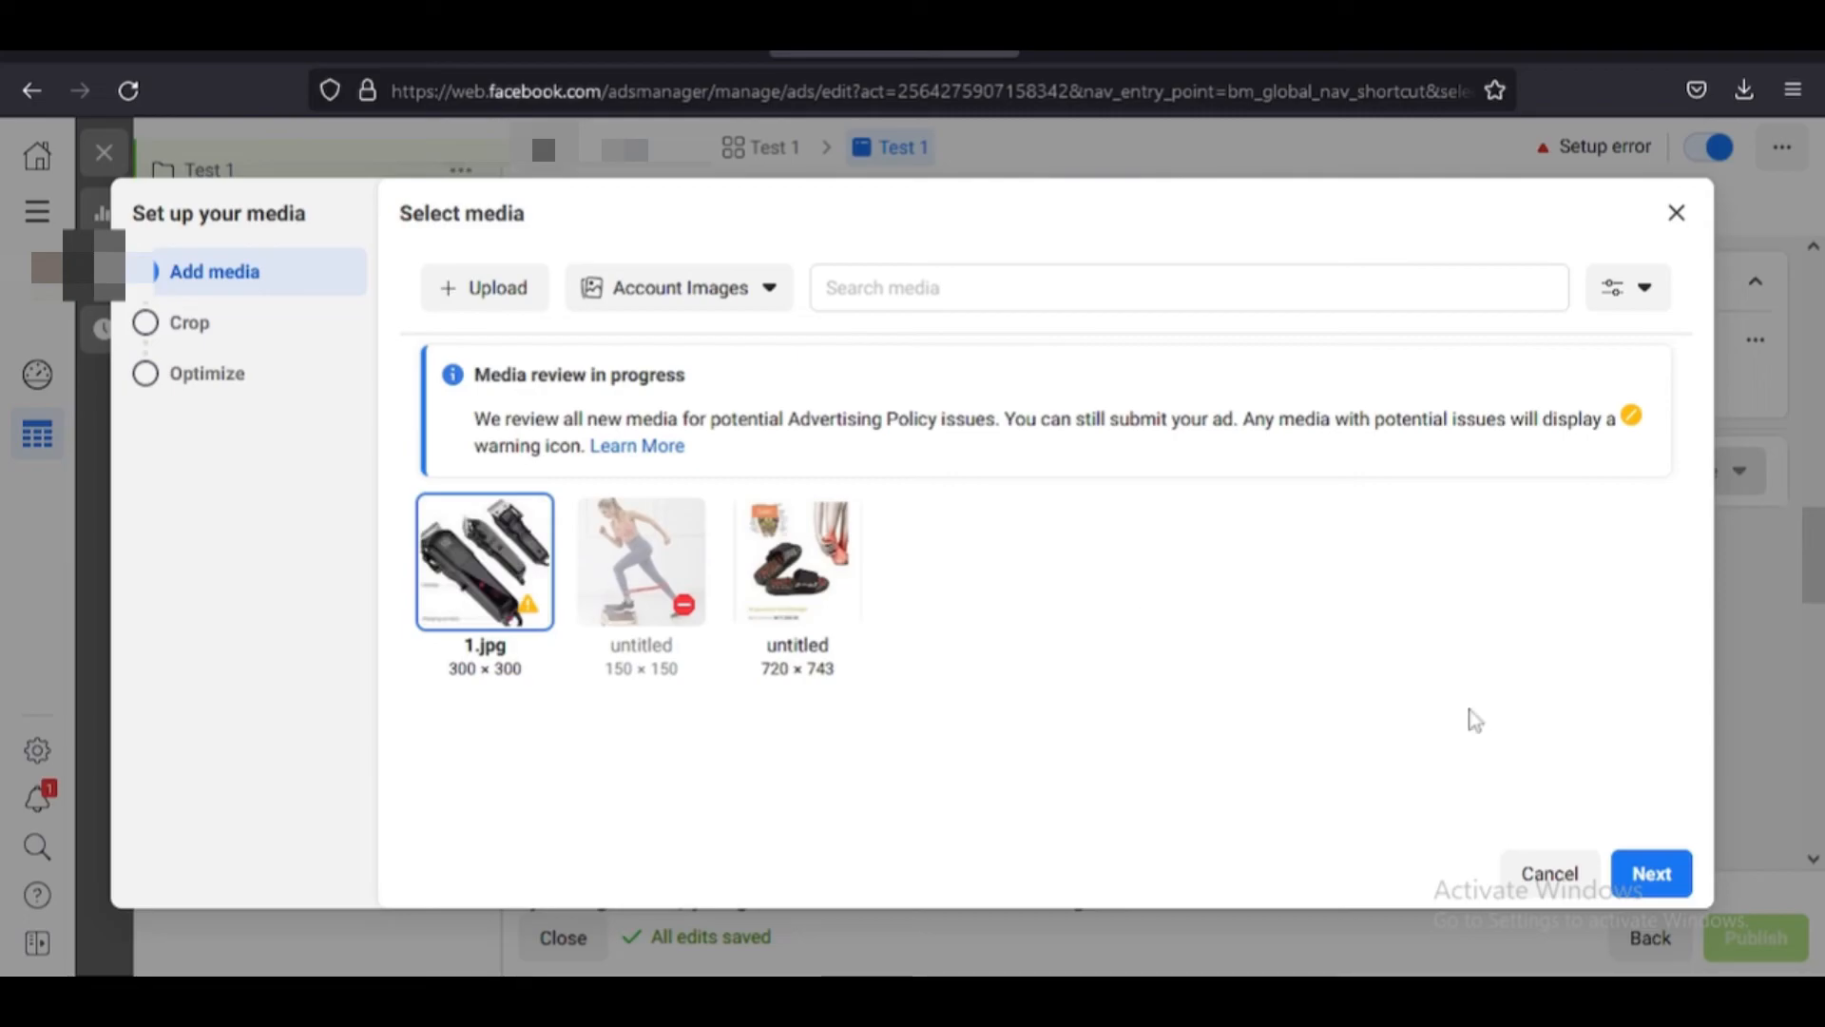
# Accept the suggested image crops for all placements and finish the media setup with enhancements allowed
pyautogui.click(1652, 871)
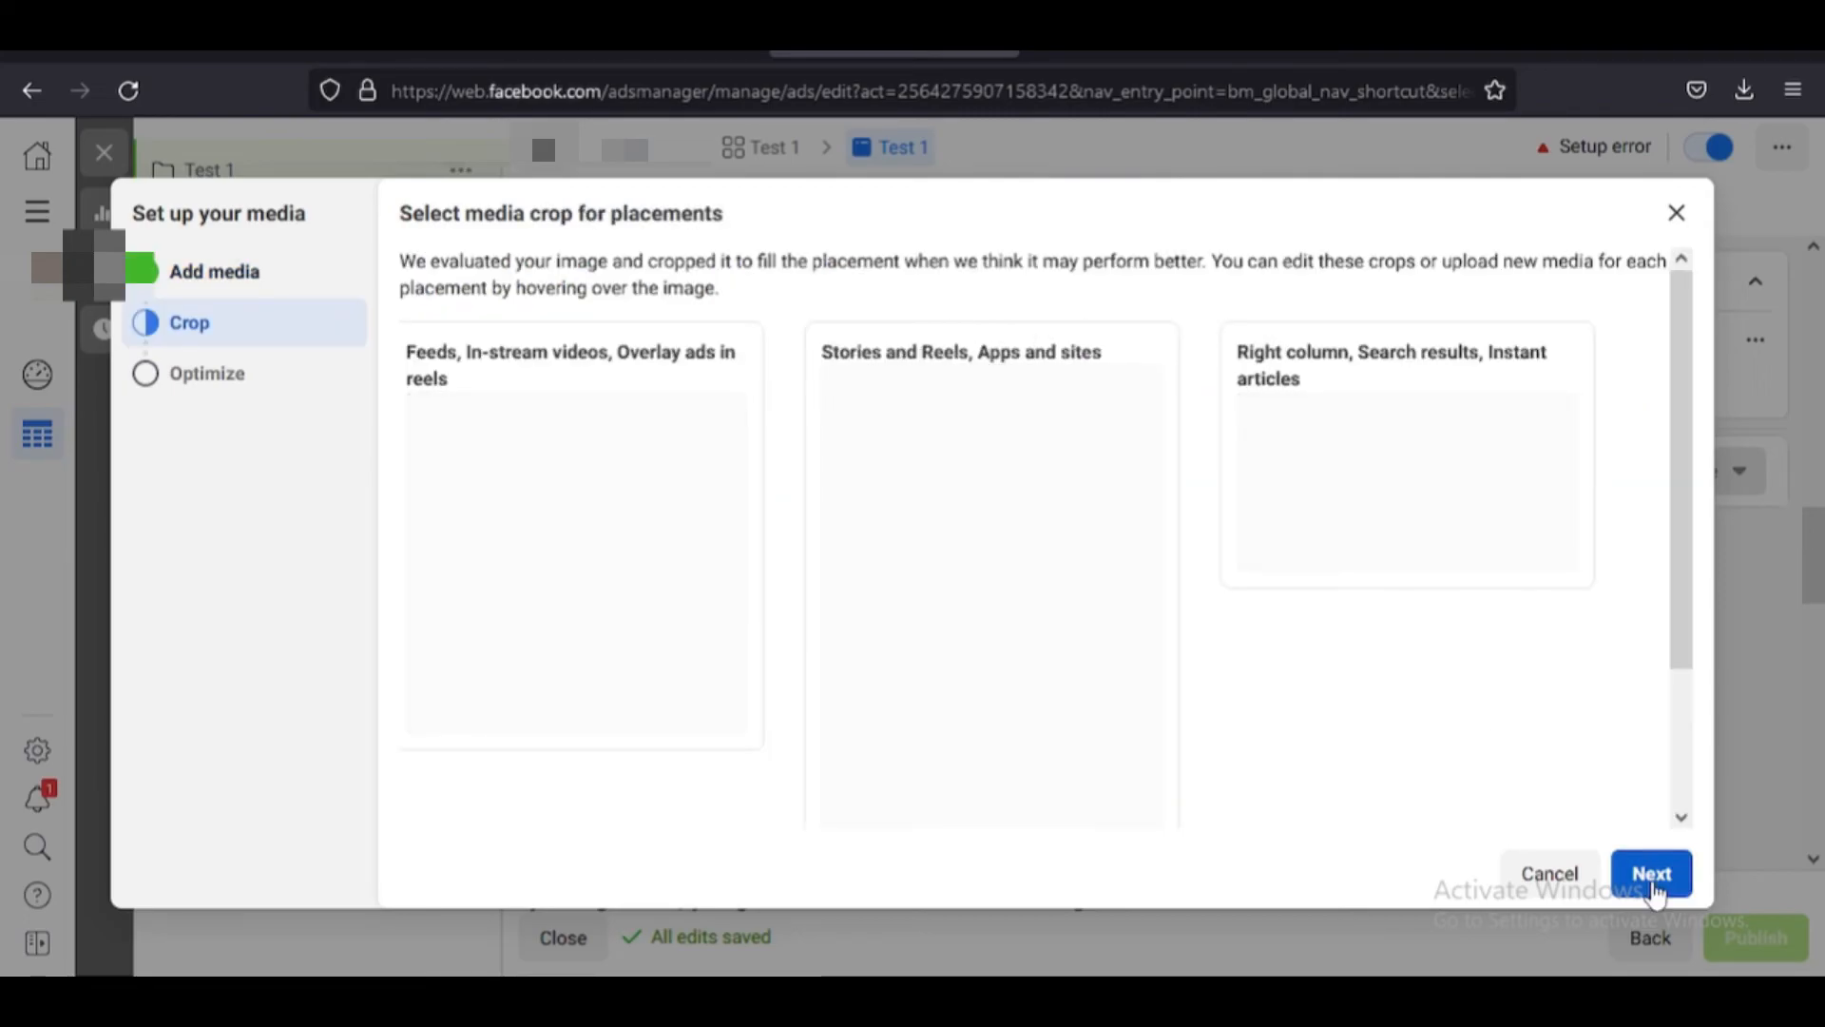
pyautogui.click(1653, 875)
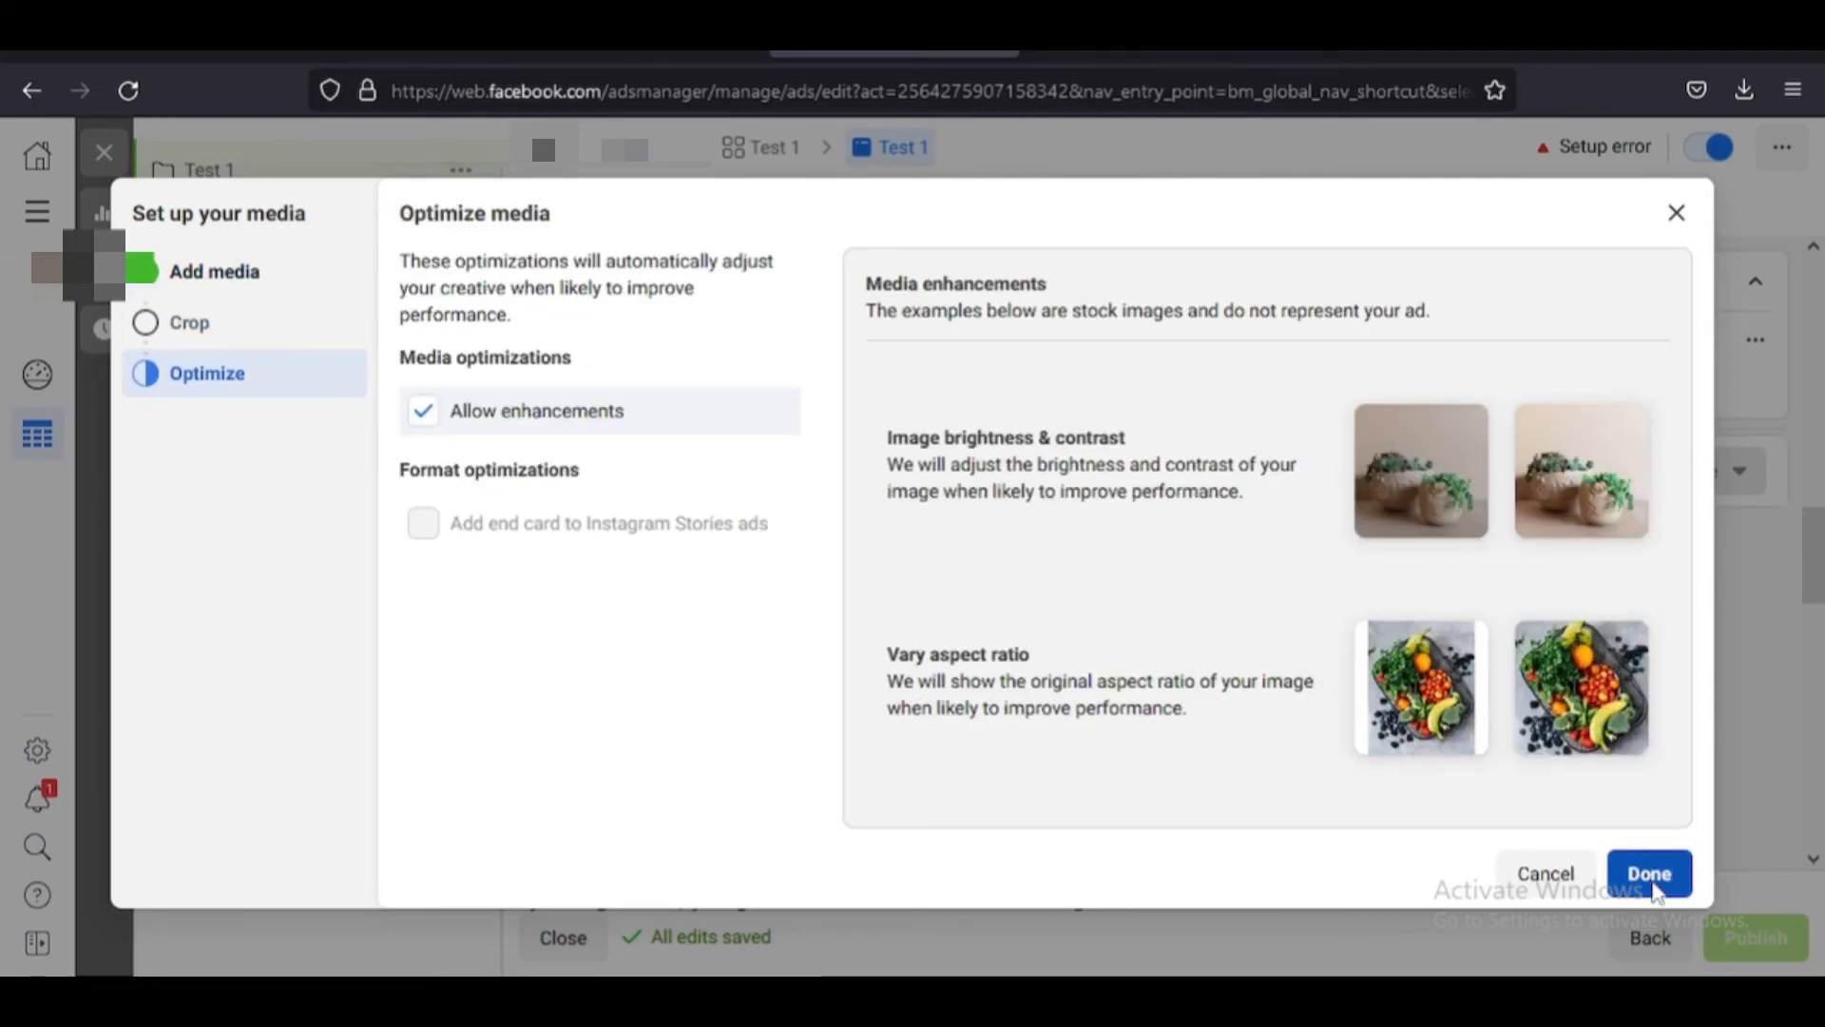
pyautogui.click(1652, 879)
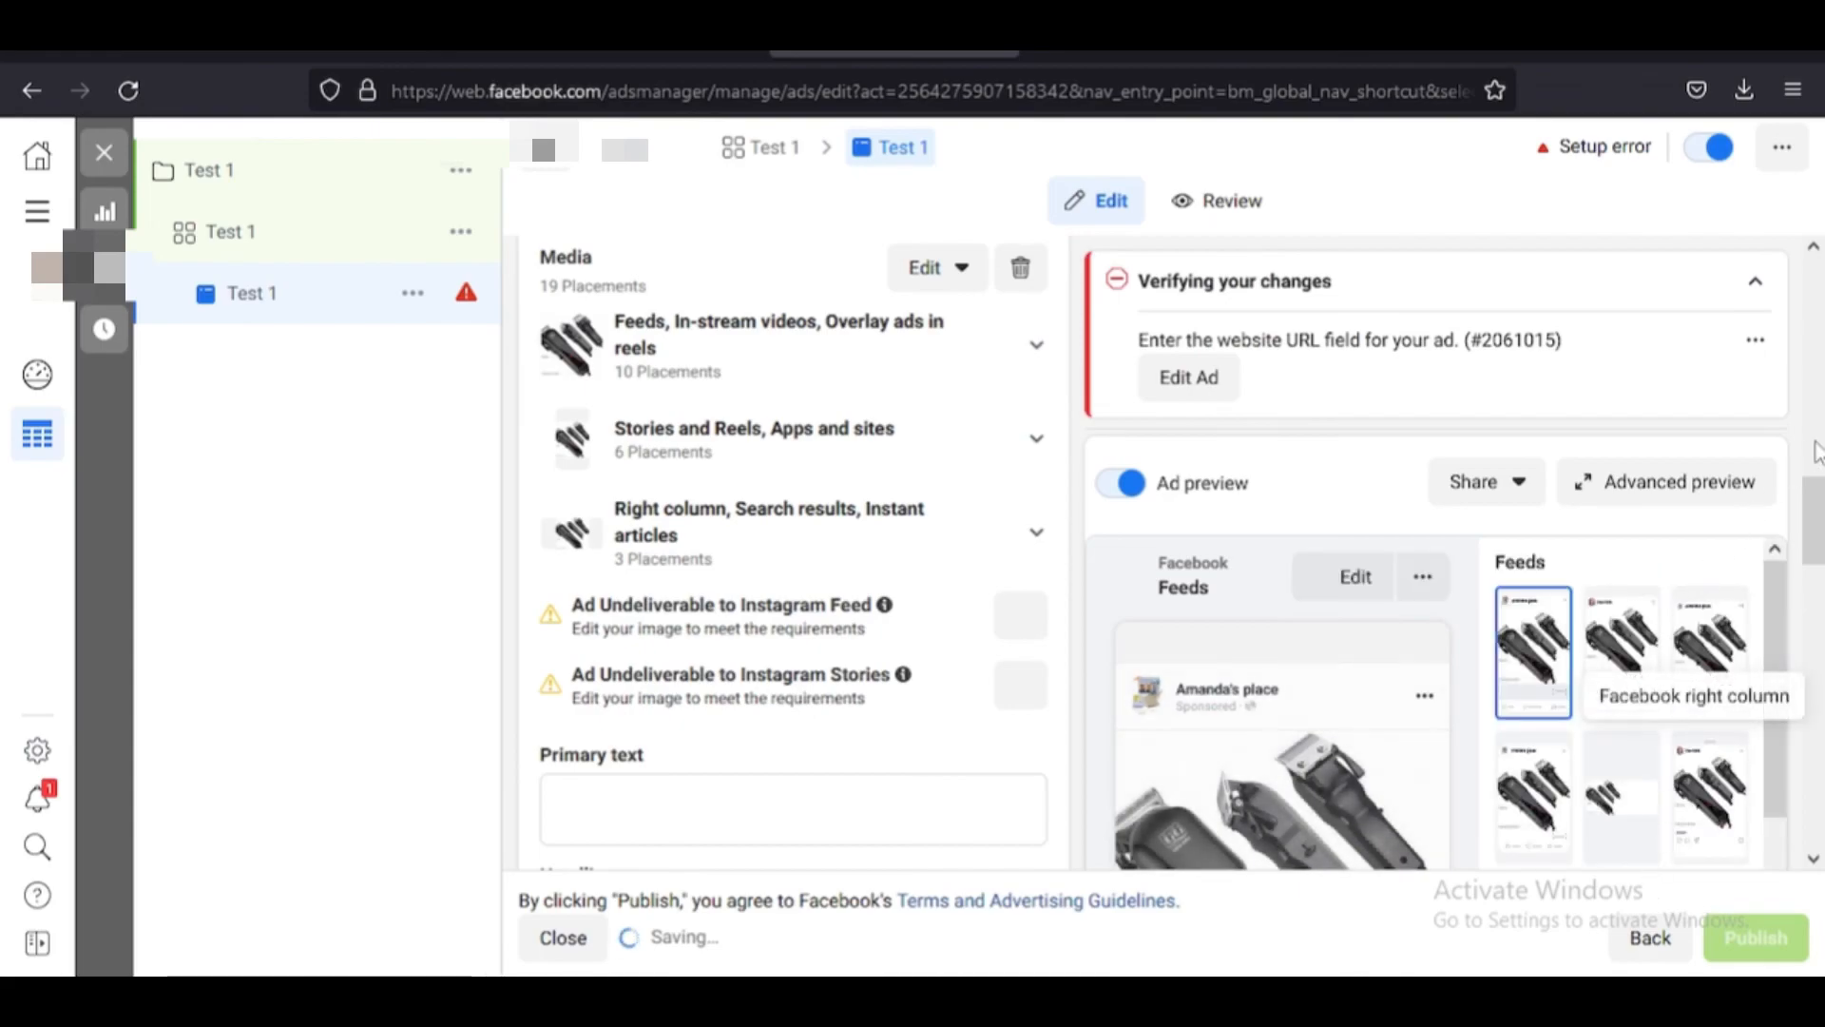
# Set the ad's website URL to google.com, keeping Website as the destination
pyautogui.moveTo(1817, 496); pyautogui.dragTo(1815, 645)
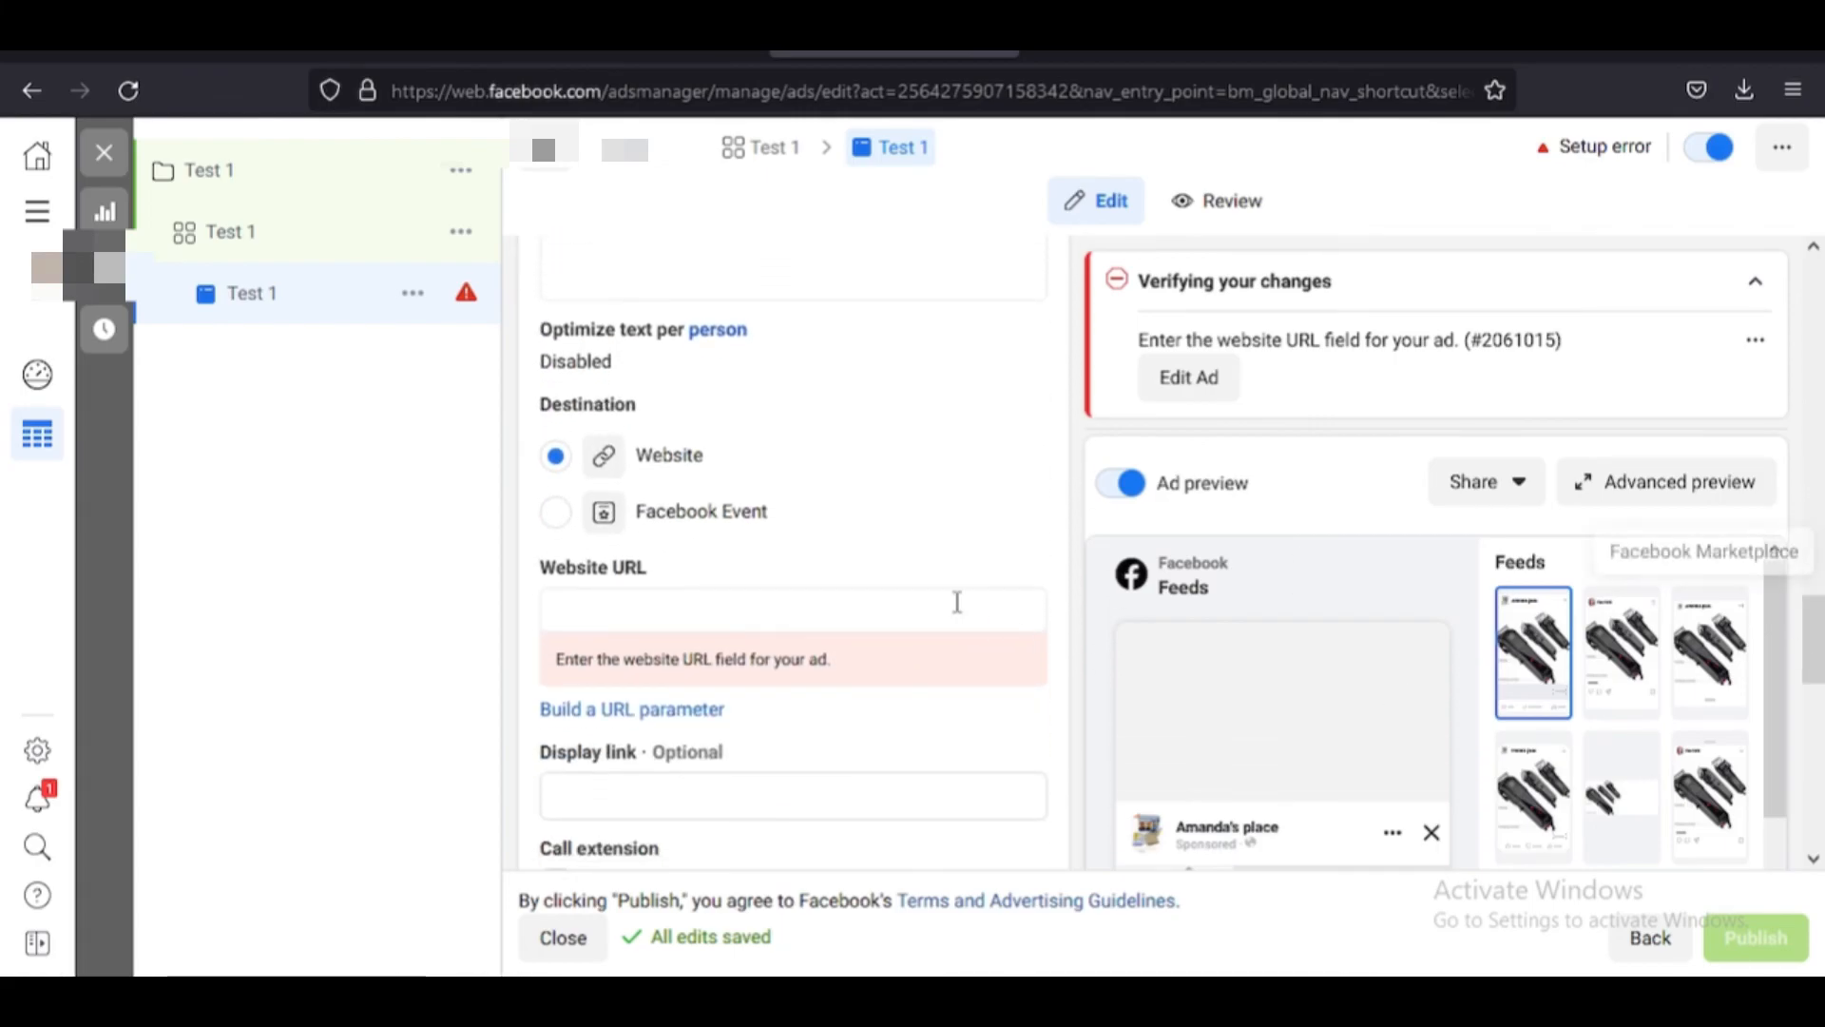
pyautogui.click(843, 617)
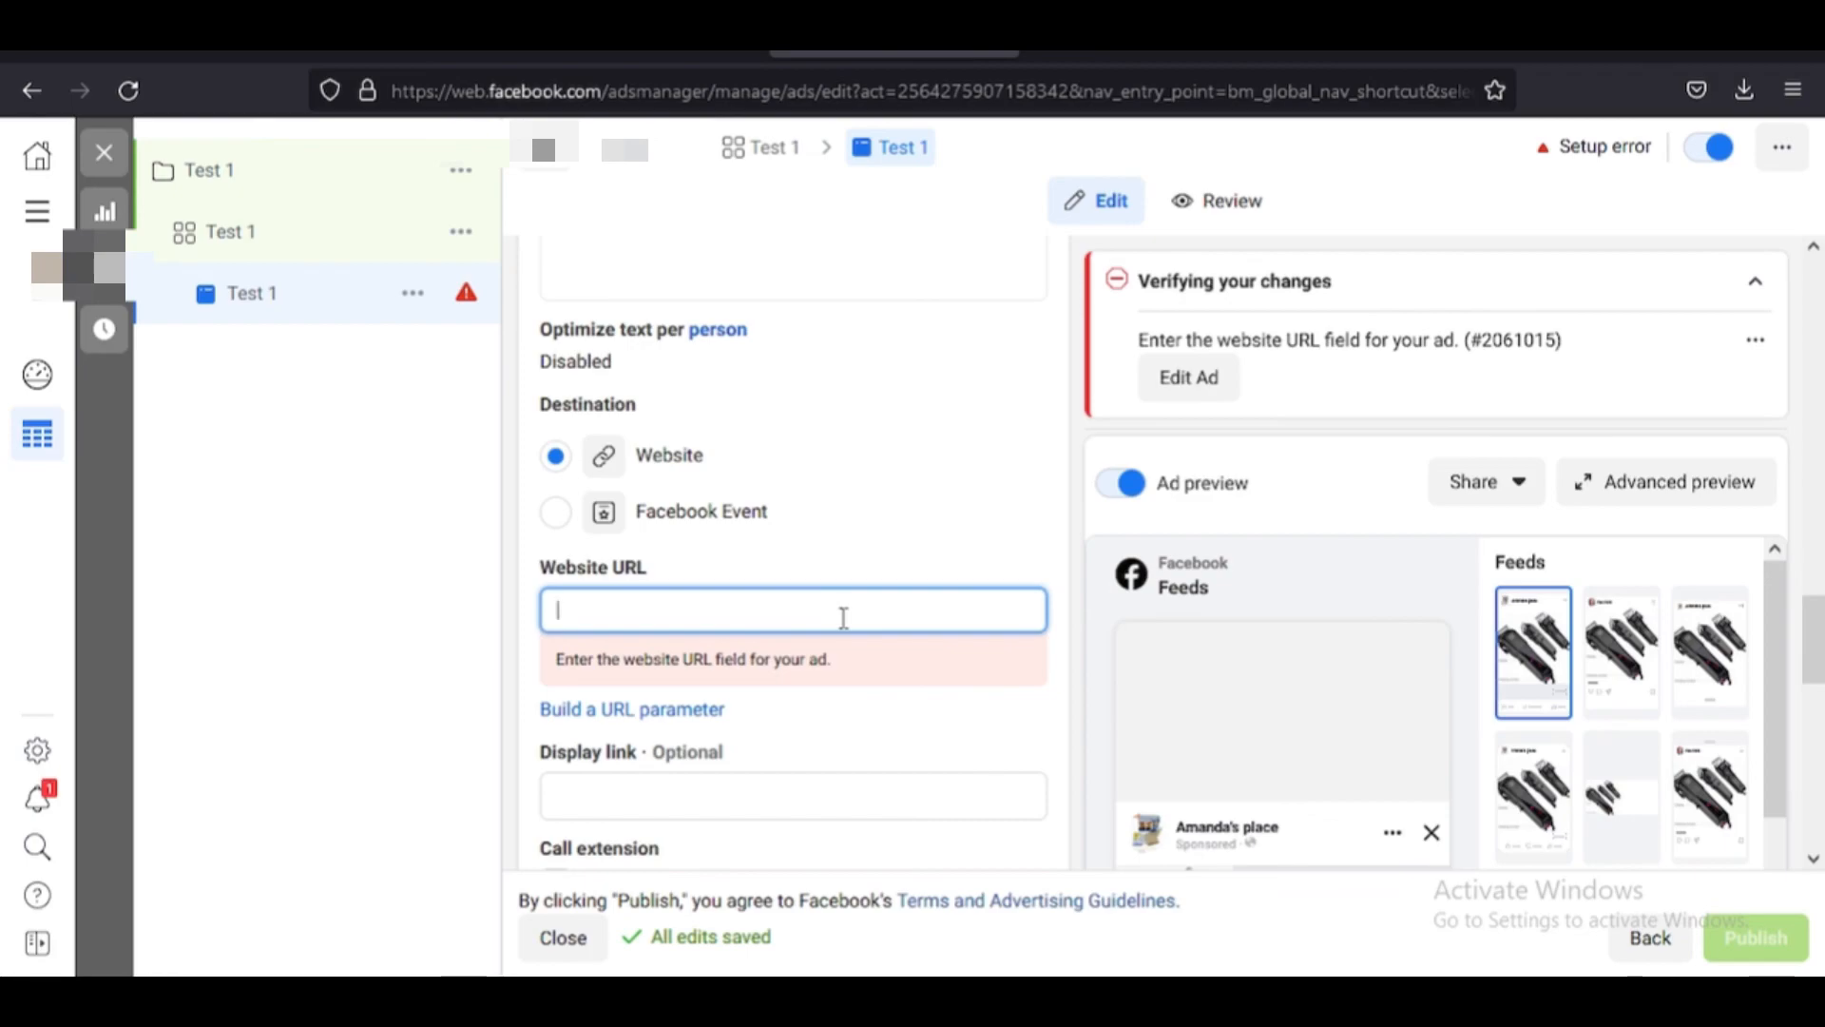
pyautogui.write('google')
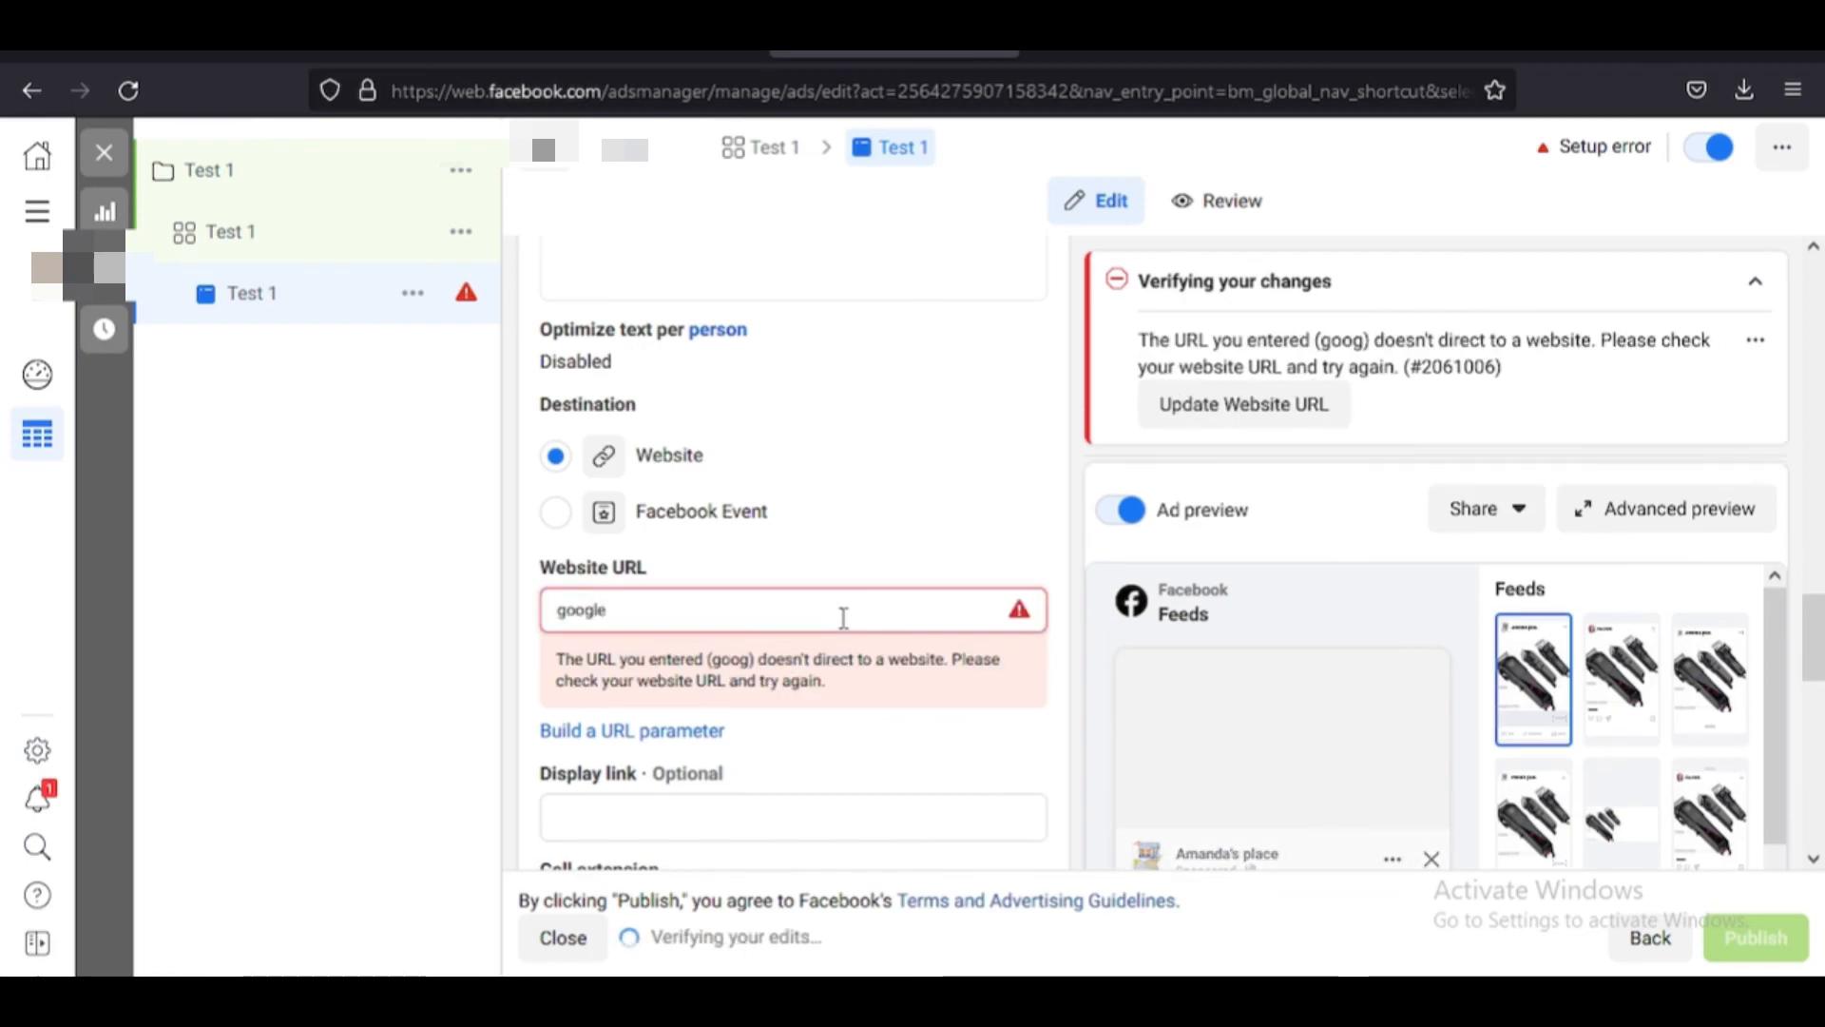
pyautogui.write('.com')
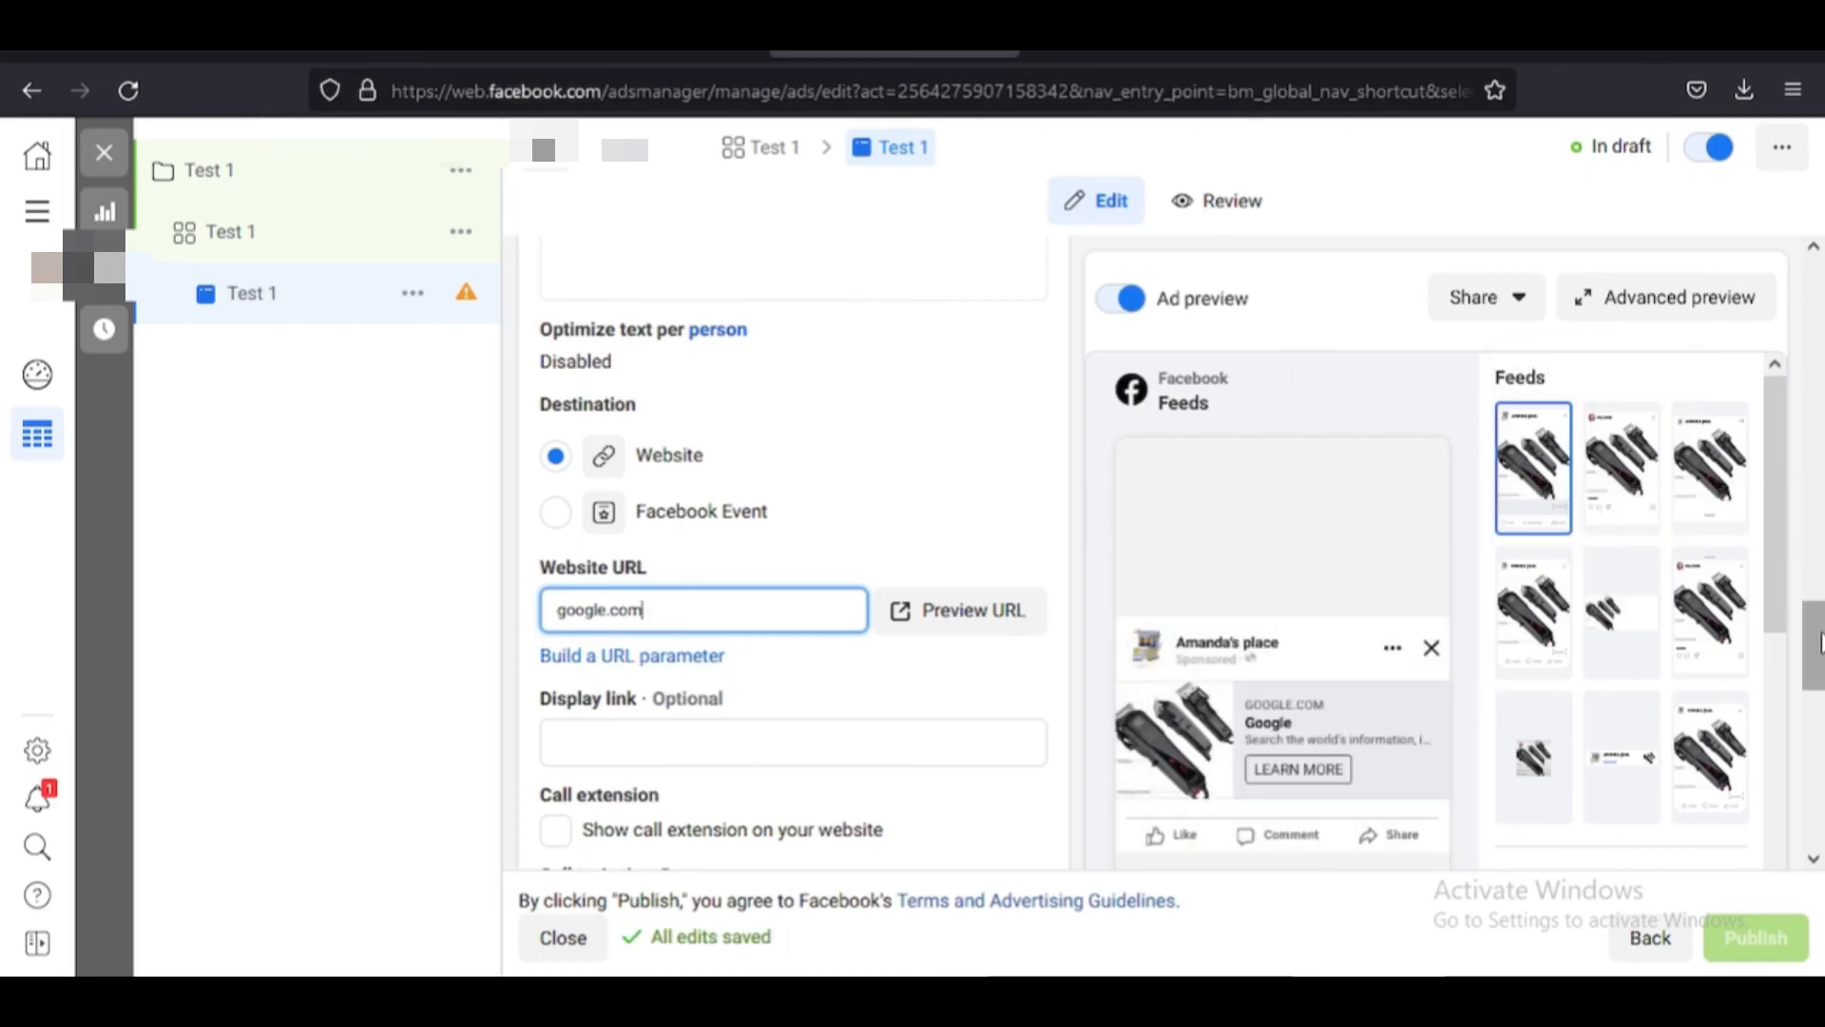
pyautogui.moveTo(1817, 643)
pyautogui.mouseDown()
pyautogui.moveTo(1817, 876)
pyautogui.moveTo(1819, 651)
pyautogui.mouseUp()
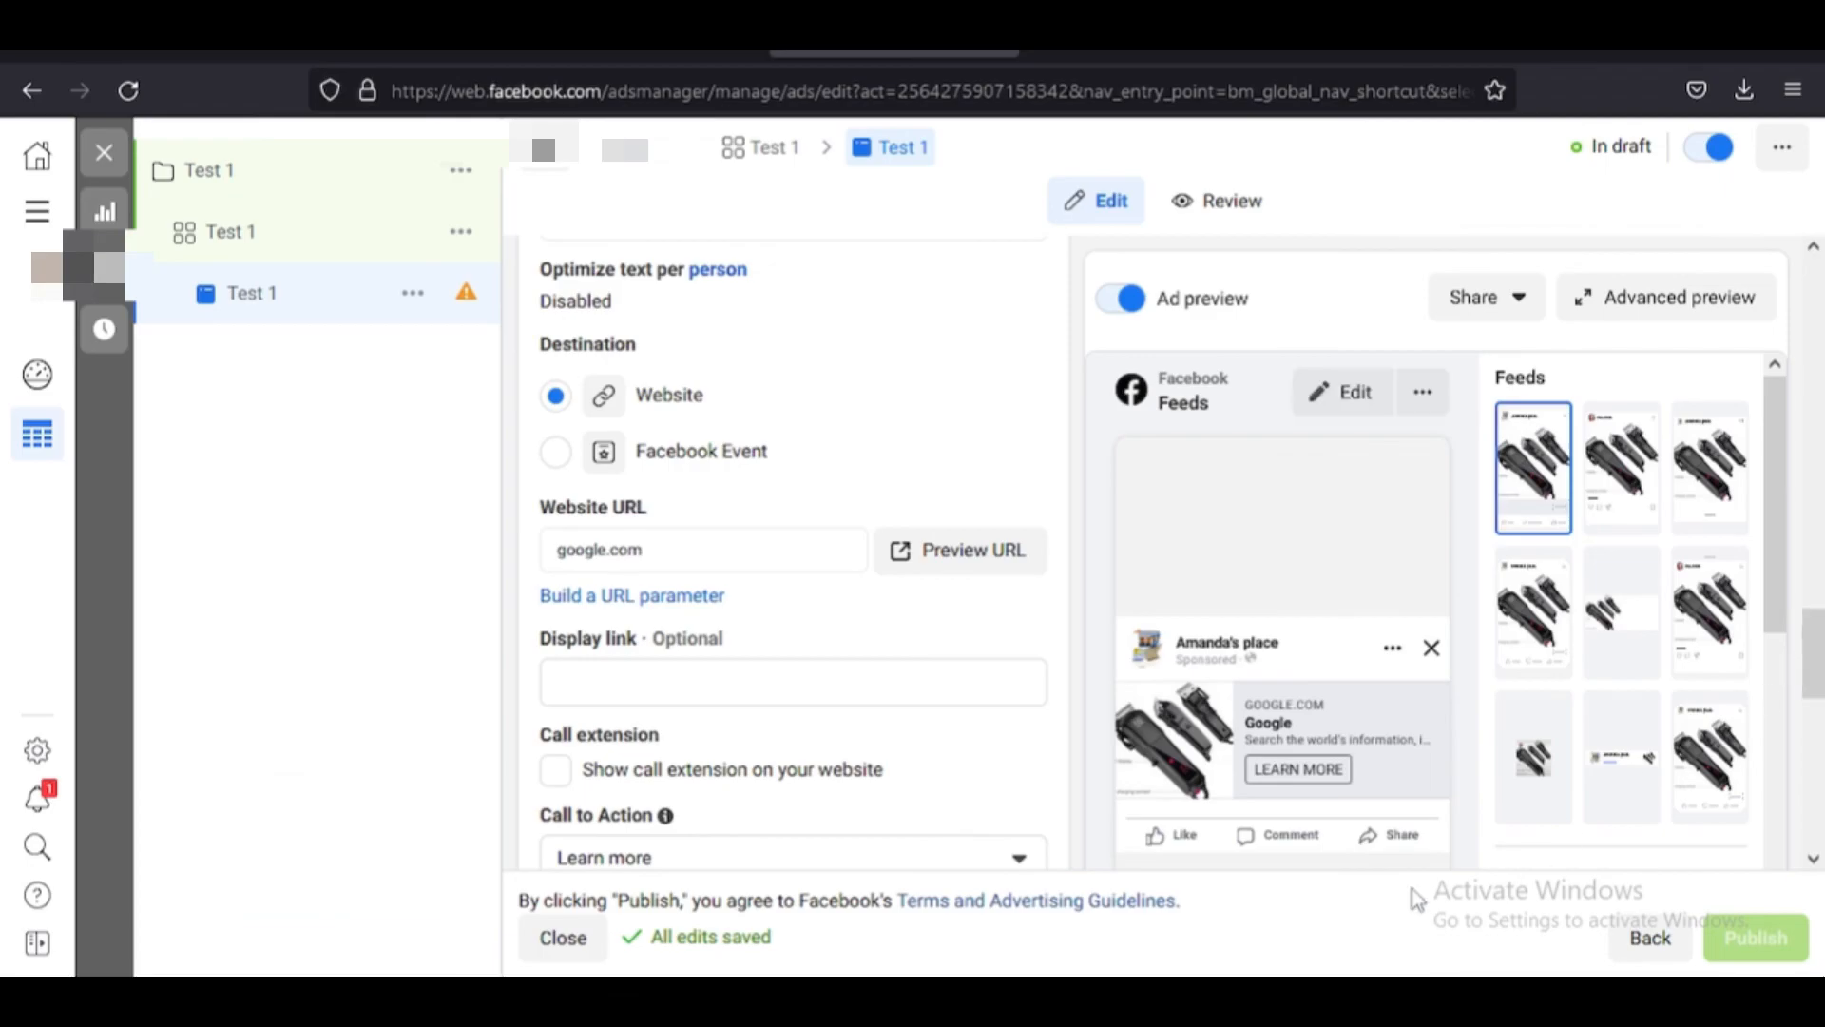
pyautogui.moveTo(1002, 941)
pyautogui.click(1011, 901)
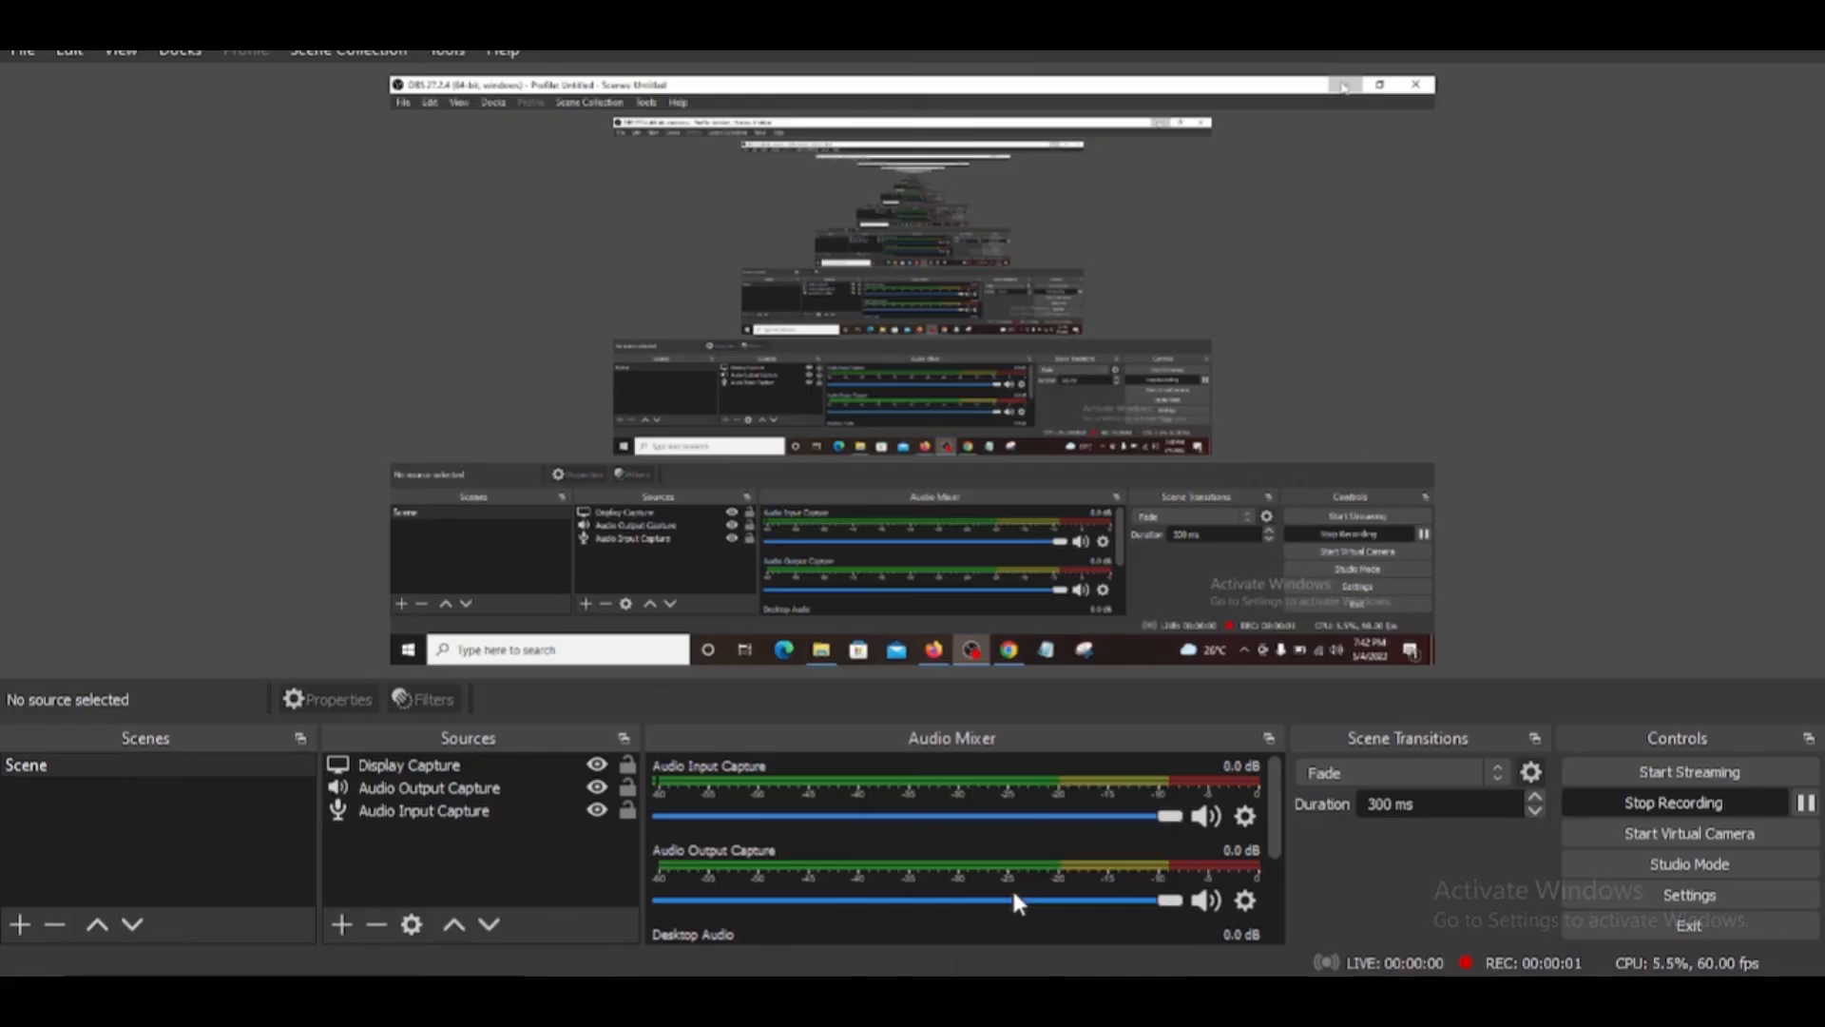